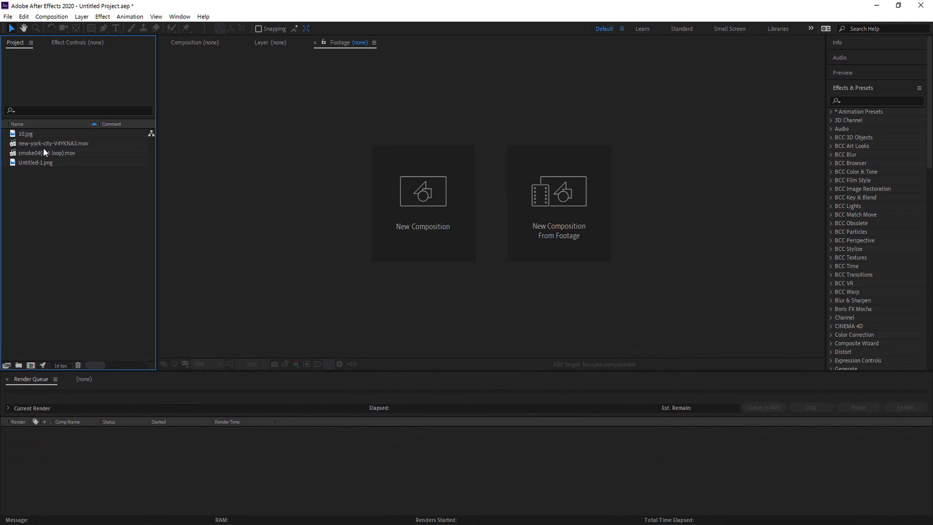
- Create a 1920 × 1080 px composition named Text at 30 frames per second, lasting 10 seconds
left_click(76, 160)
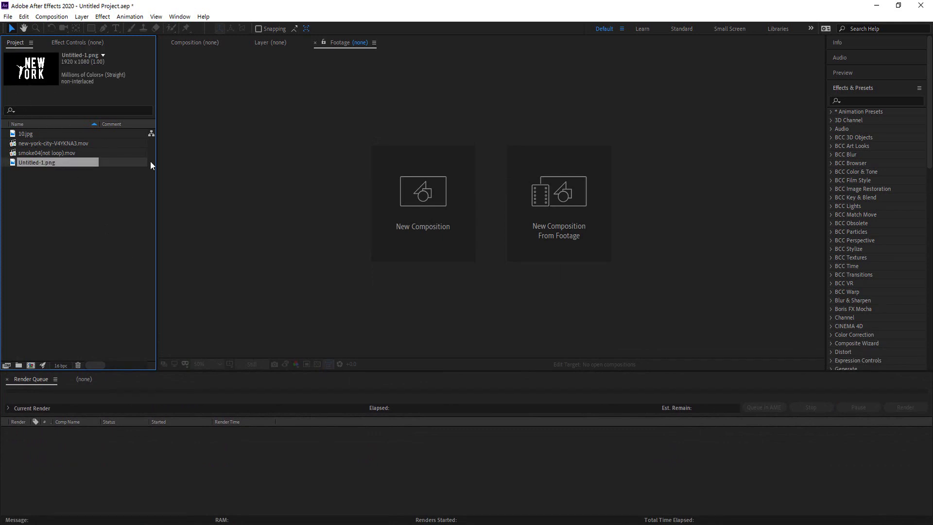
left_click(430, 191)
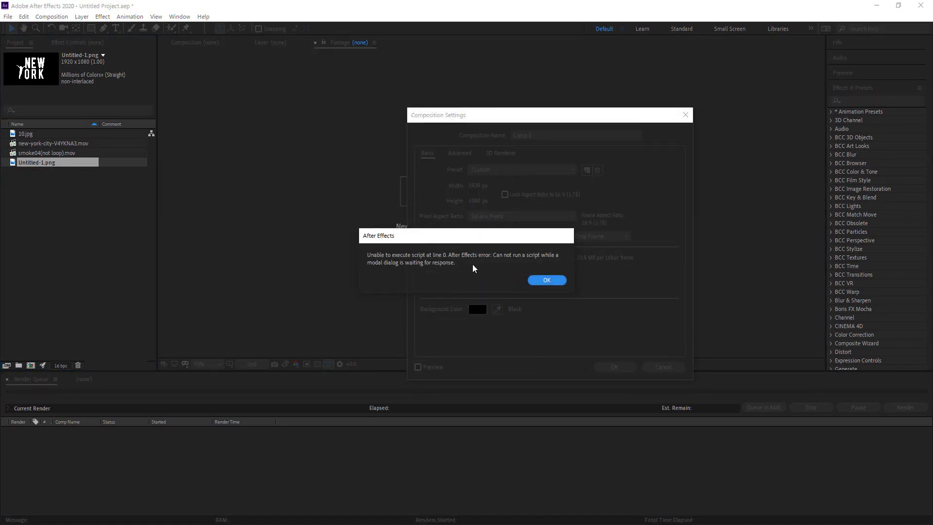
left_click(546, 281)
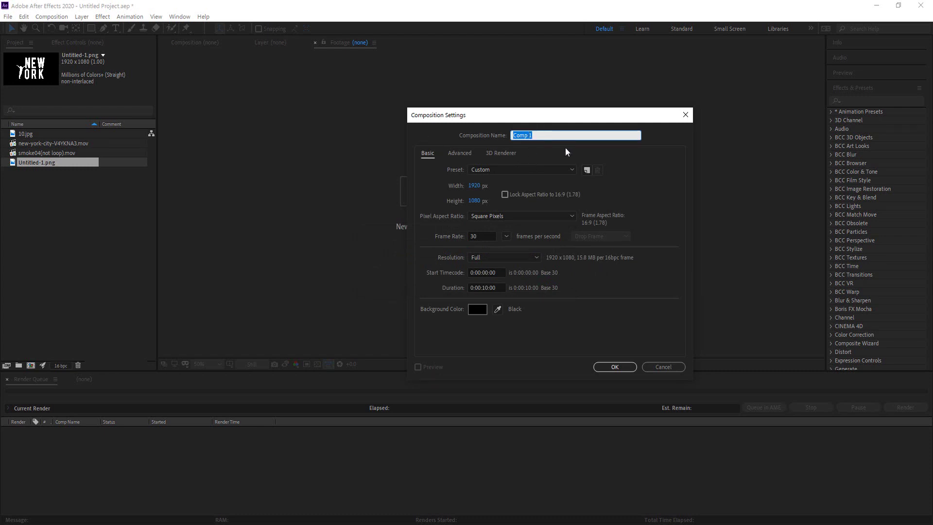
type("Text")
left_click(613, 366)
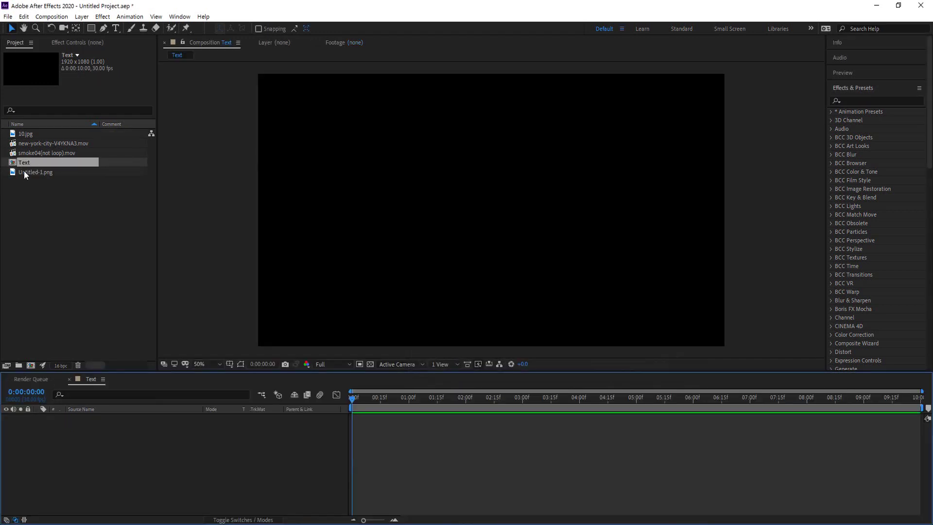
- Add Untitled-1.png to the Text composition as a layer and scale it to 67%
left_click(25, 171)
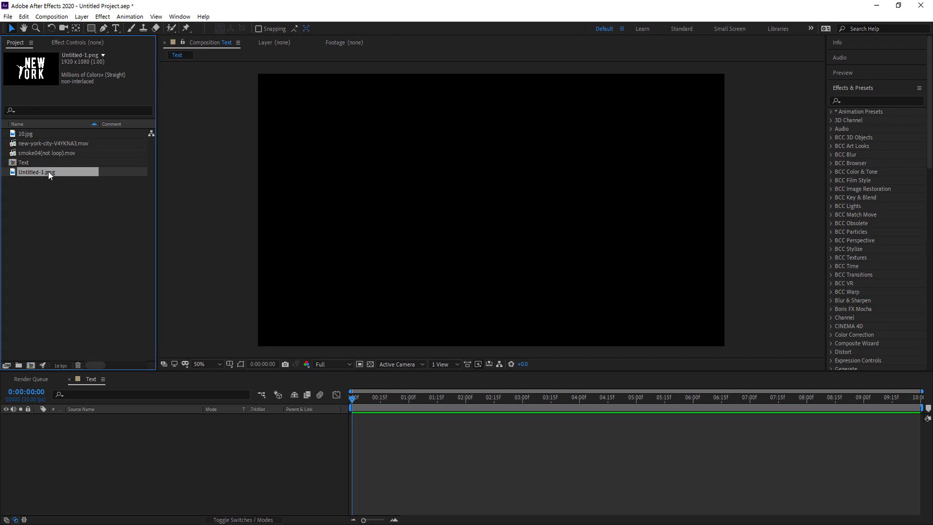
left_click_drag(49, 171, 105, 433)
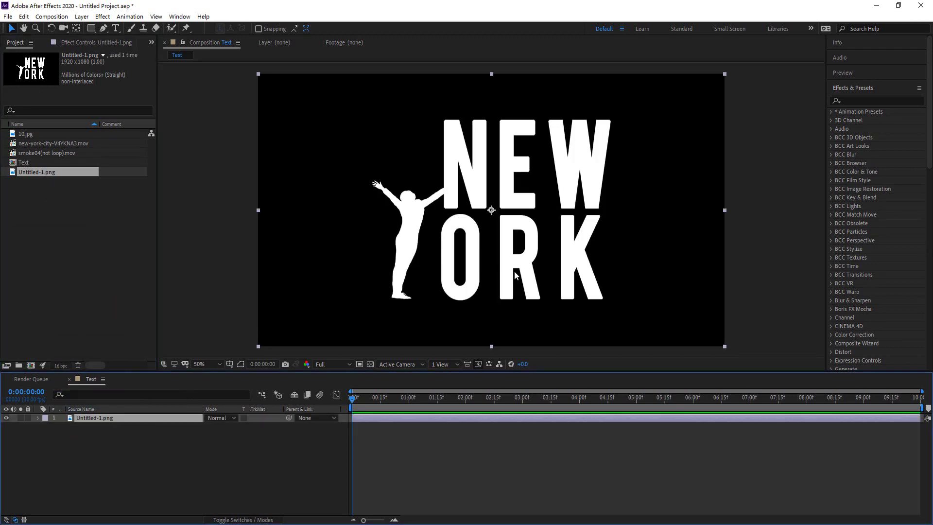
key("s")
left_click_drag(231, 426, 221, 428)
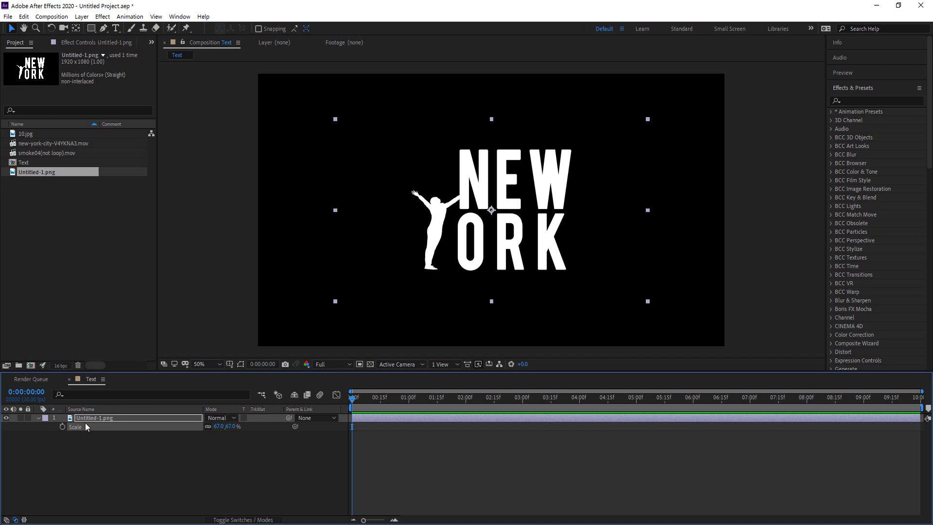
left_click(148, 462)
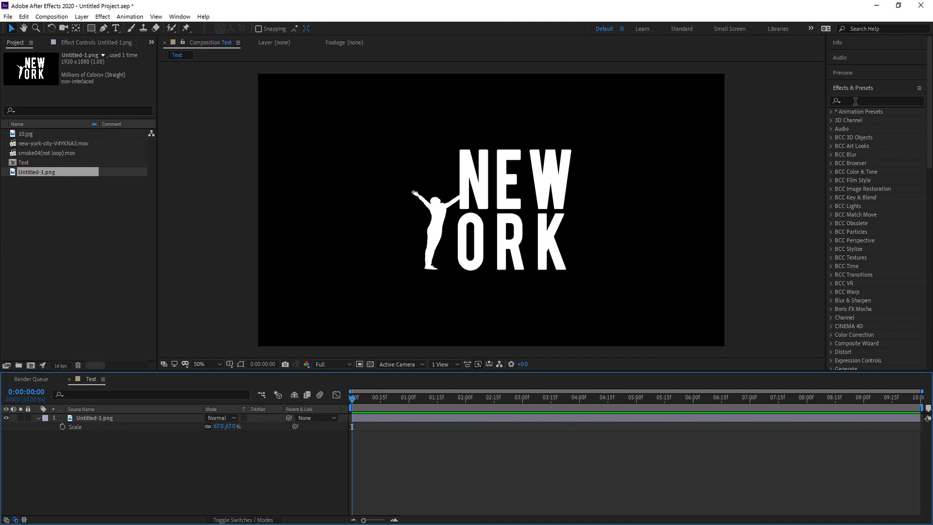
left_click(90, 419)
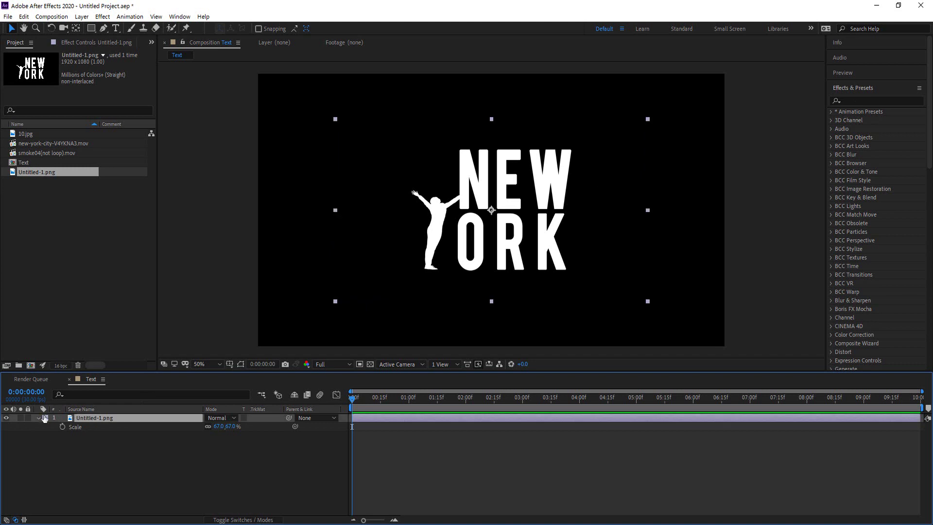
left_click(38, 418)
- Create a black solid at composition size and place it below the Untitled-1.png layer
right_click(111, 447)
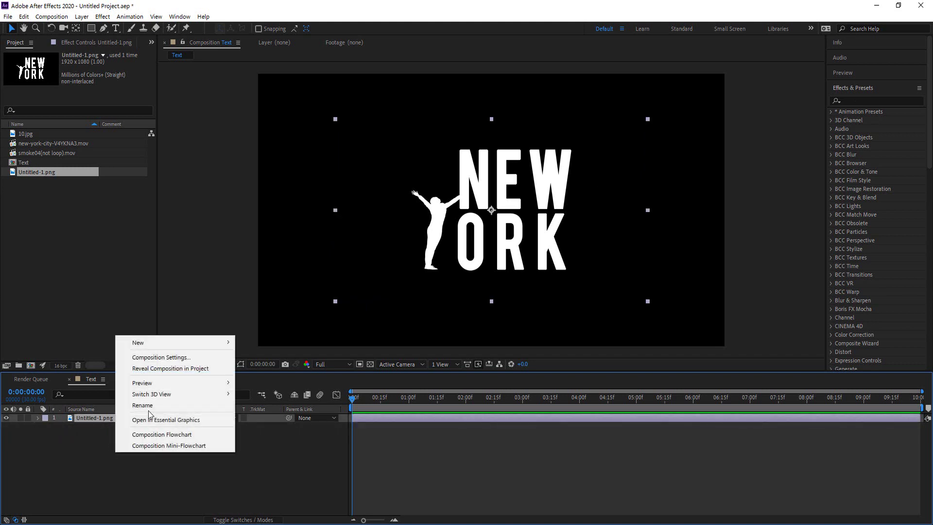
mouse_move(163, 344)
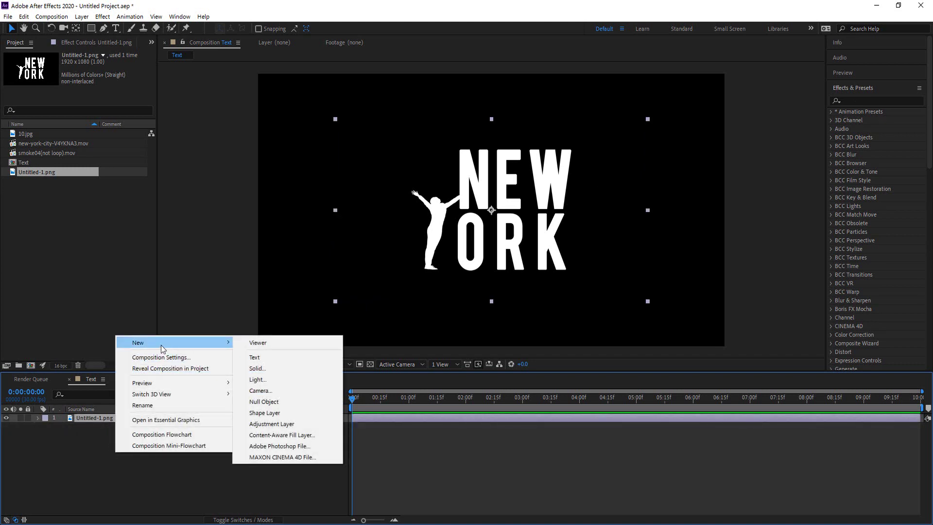
left_click(257, 368)
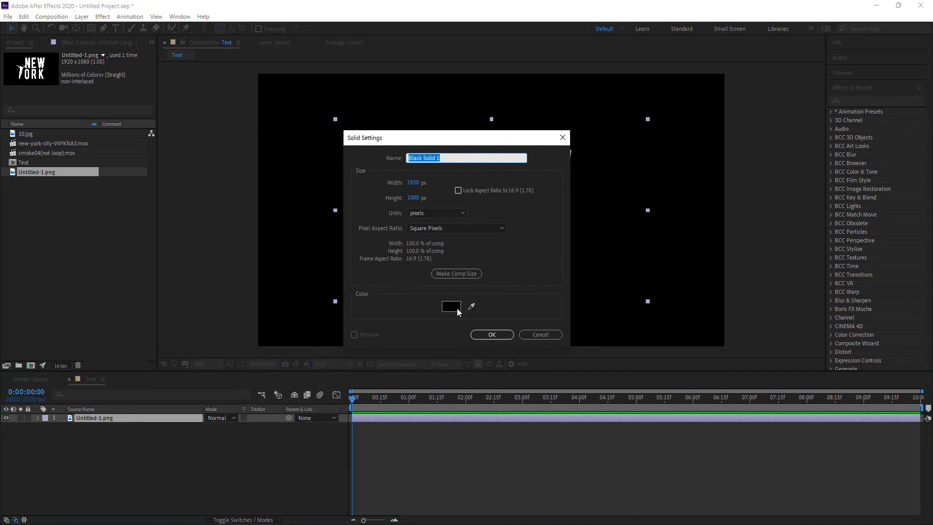
left_click(492, 335)
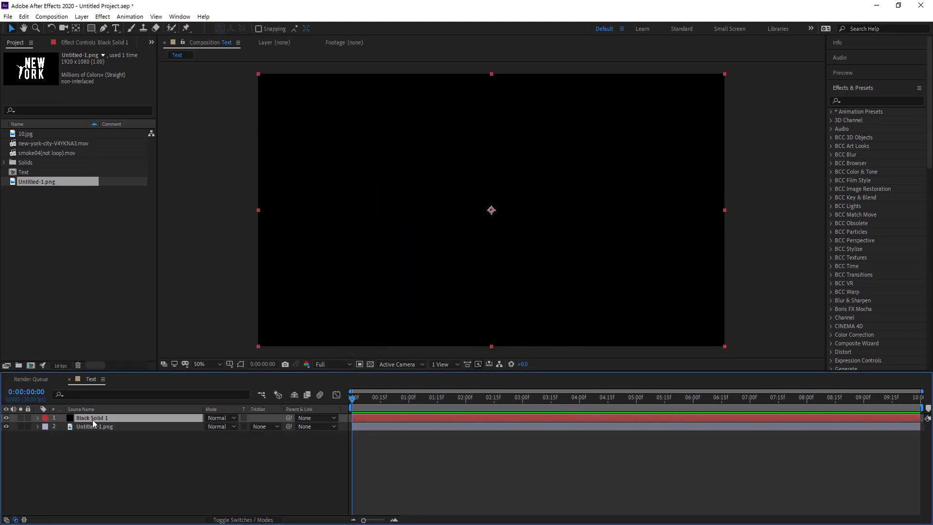
left_click_drag(94, 418, 103, 439)
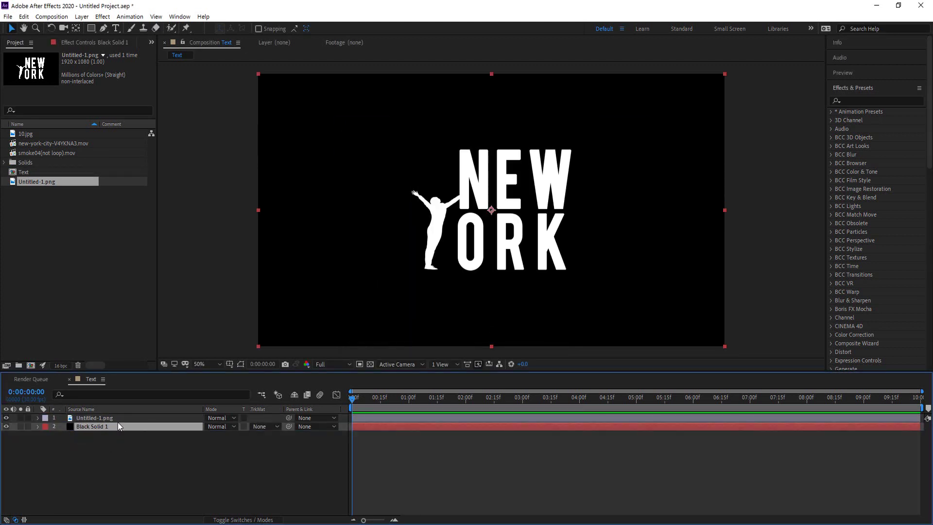
- Set the black solid's track matte to Alpha Inverted Matte using Untitled-1.png
left_click(266, 426)
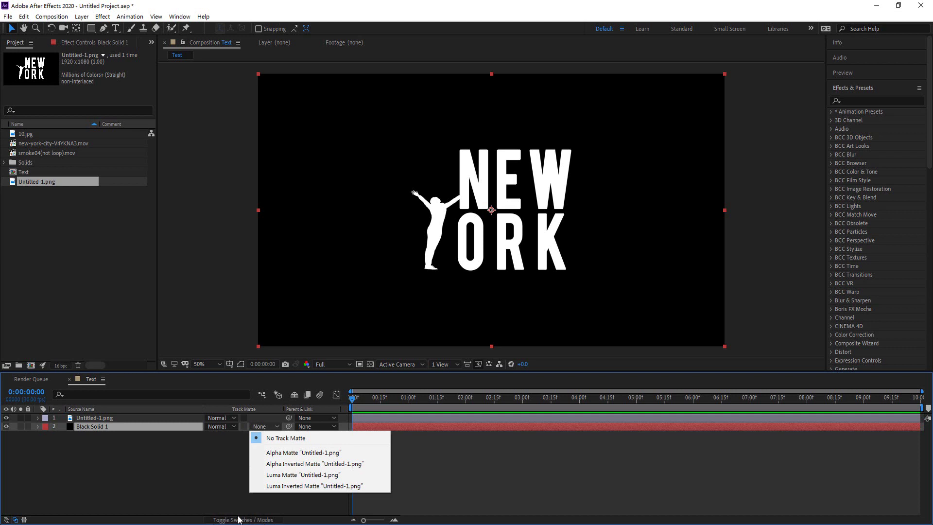
left_click(208, 480)
left_click(270, 427)
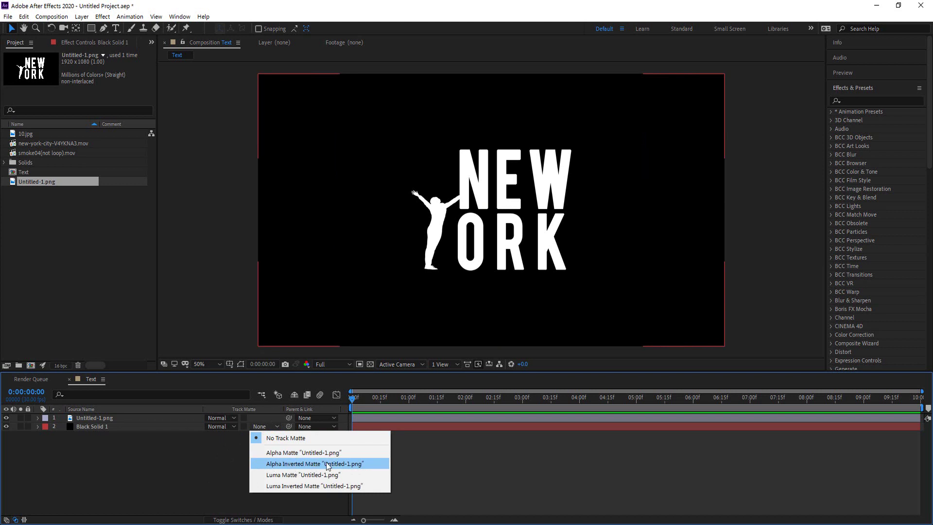
left_click(347, 466)
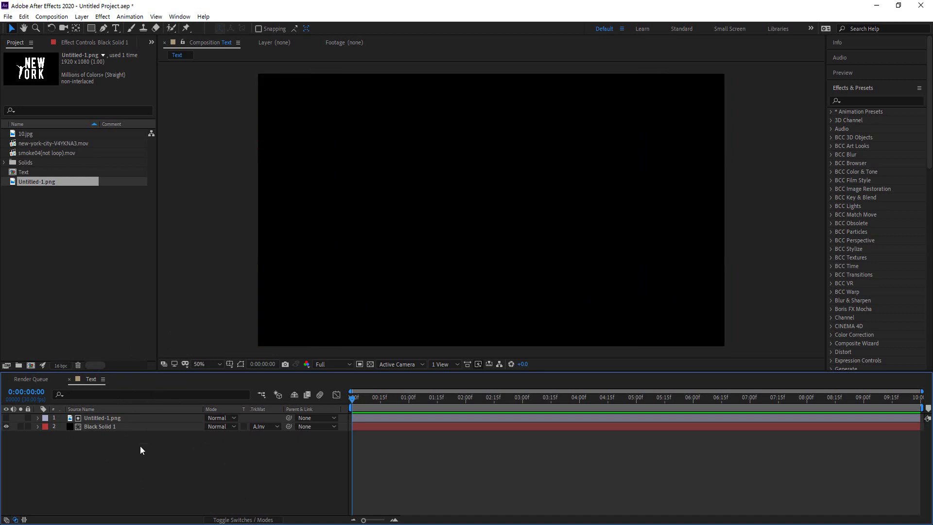
- Create a second 1920 × 1080 px composition named Main at 30 frames per second, lasting 10 seconds
left_click(30, 365)
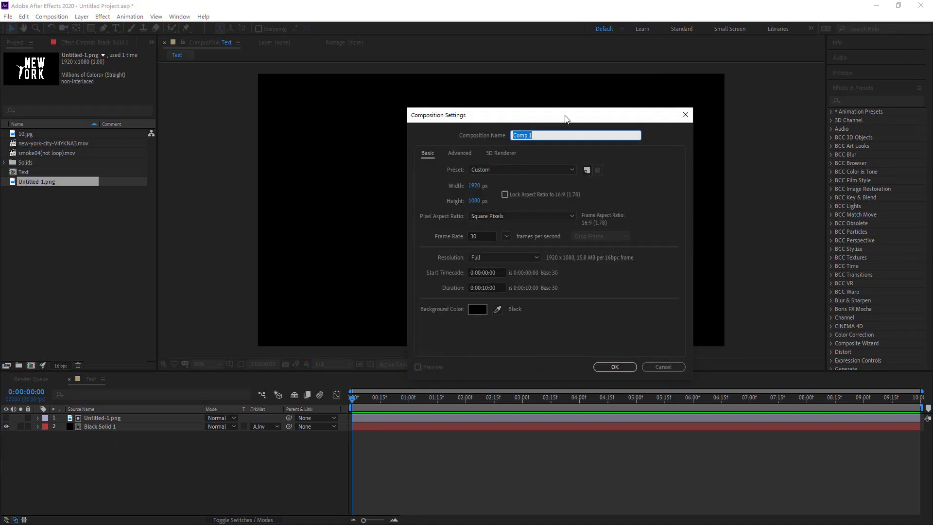
type("Main")
left_click(615, 367)
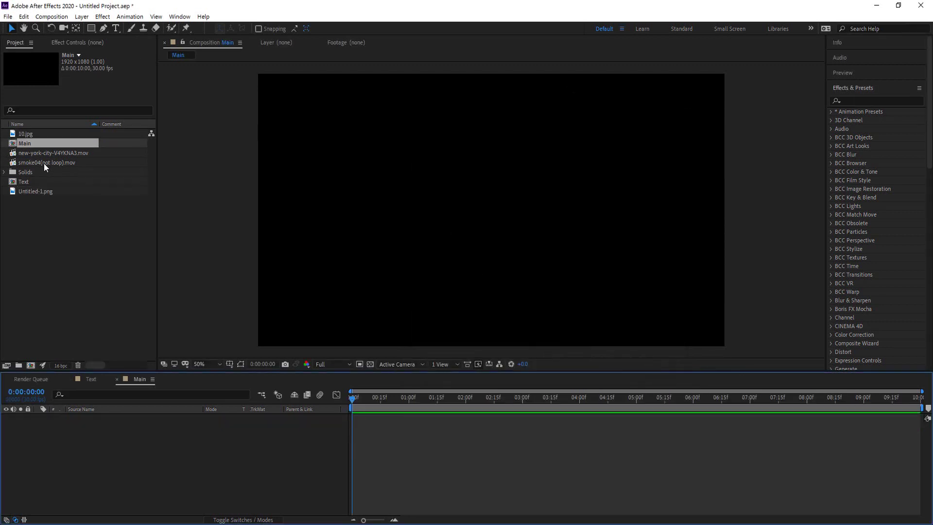
- Add the Text composition to Main as a layer and show the transparency grid in the viewer
left_click_drag(24, 181, 73, 419)
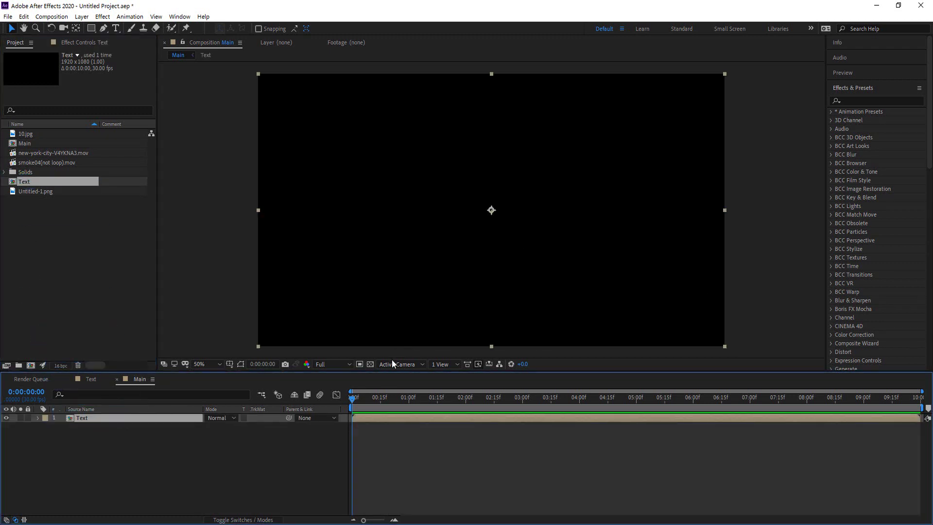
left_click(372, 365)
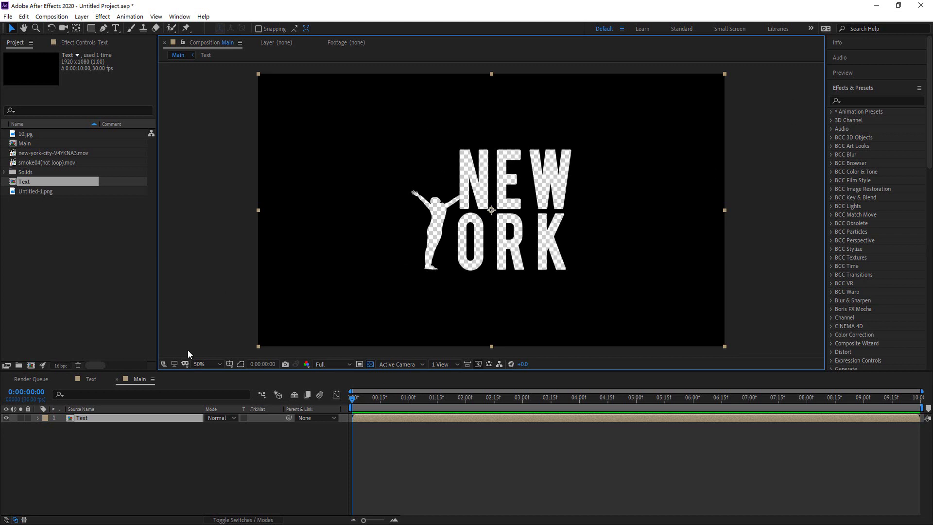
left_click(100, 445)
- Place the new-york-city-V4YKNA3.mov footage below the Text layer in the Main composition
right_click(102, 445)
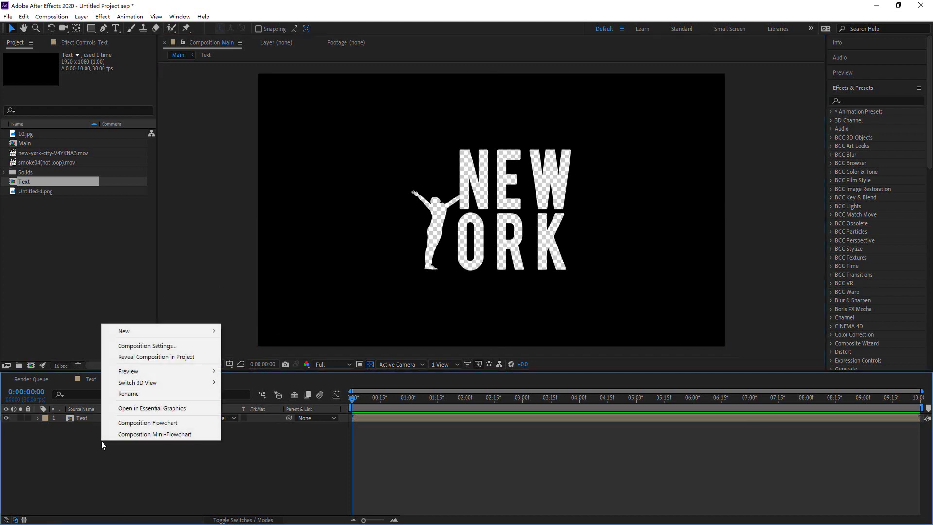
left_click(68, 270)
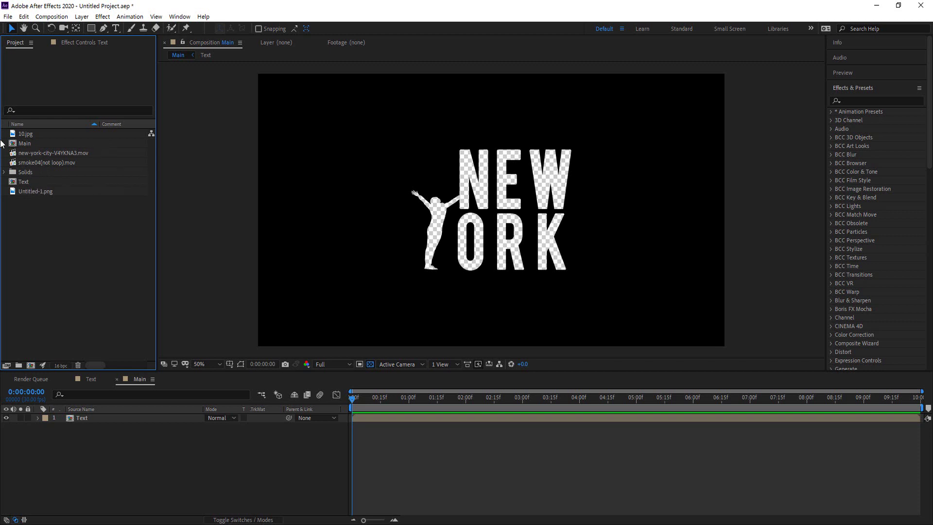
left_click_drag(45, 153, 119, 438)
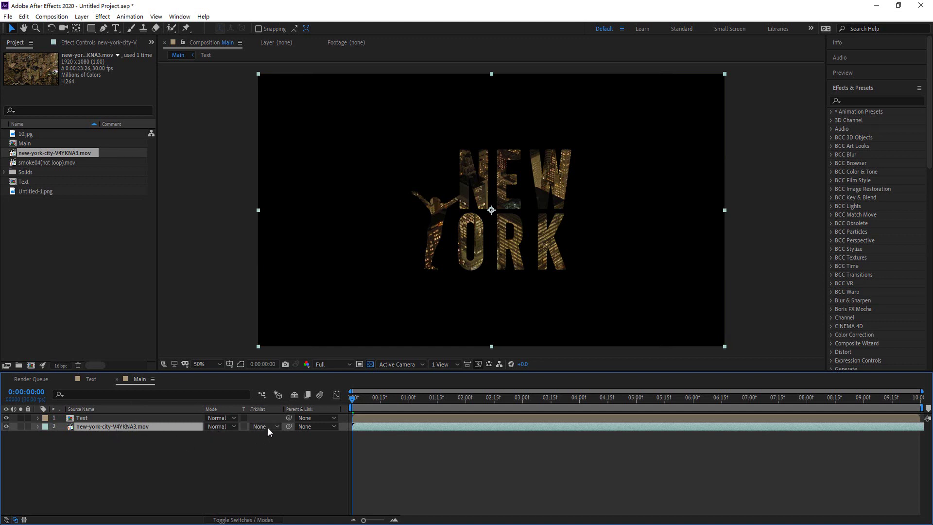
- Pre-compose the city footage layer as Footage, moving all attributes into the new composition
right_click(131, 428)
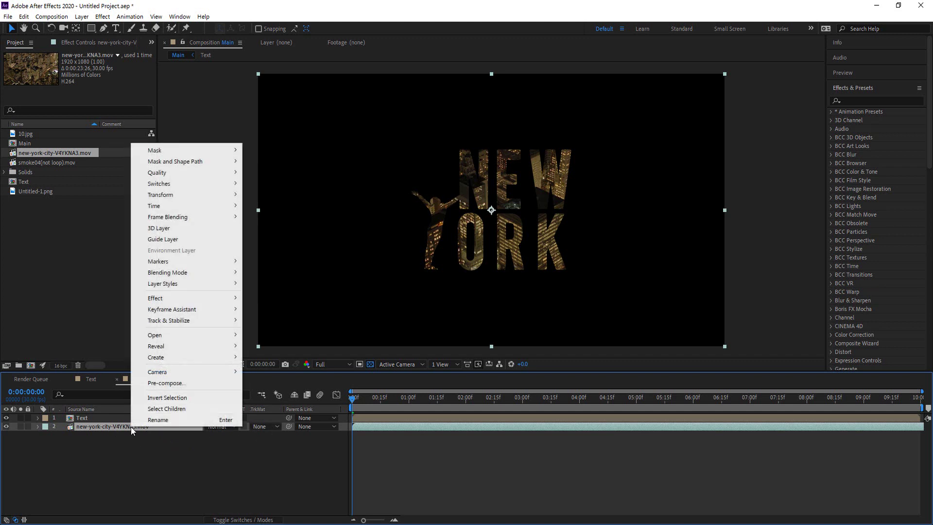
left_click(174, 384)
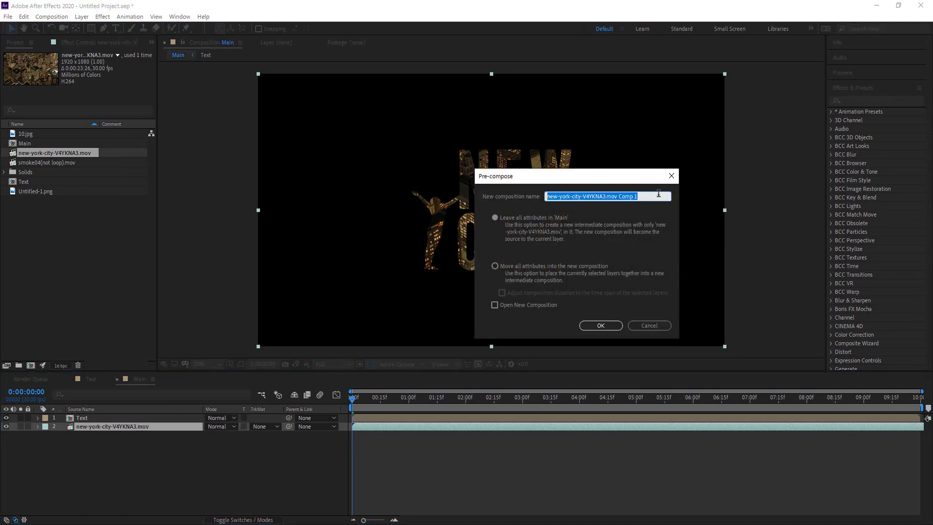
type("Foot")
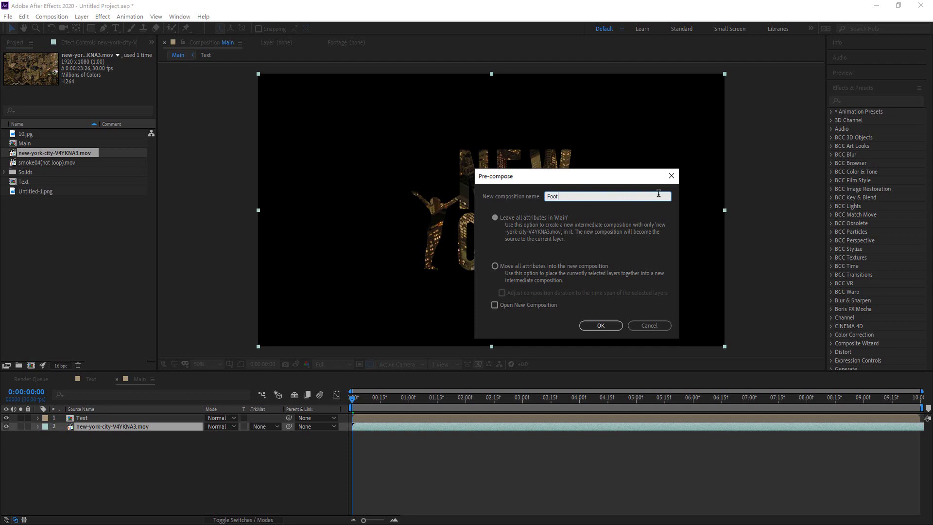
type("age")
left_click(523, 270)
left_click(595, 325)
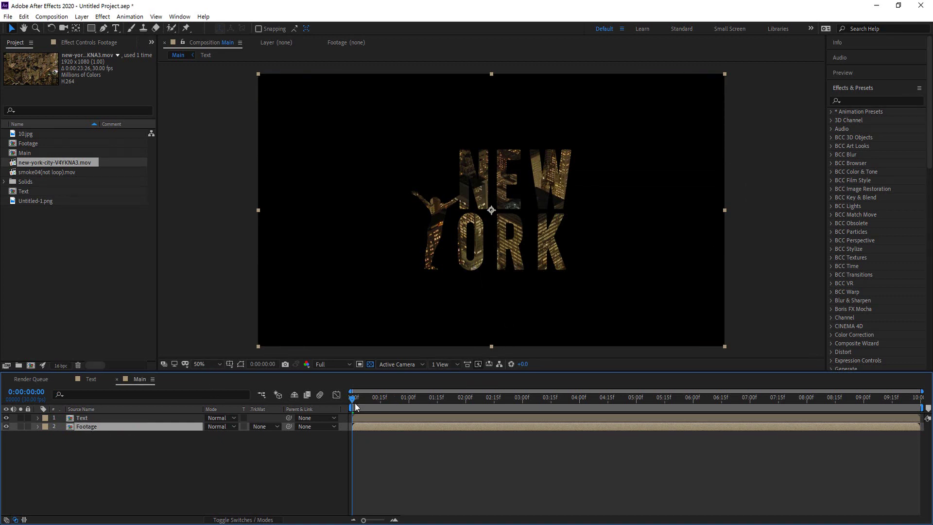
- Make both the Text and Footage layers 3D and scrub through the Main composition to check them
left_click_drag(353, 404, 338, 416)
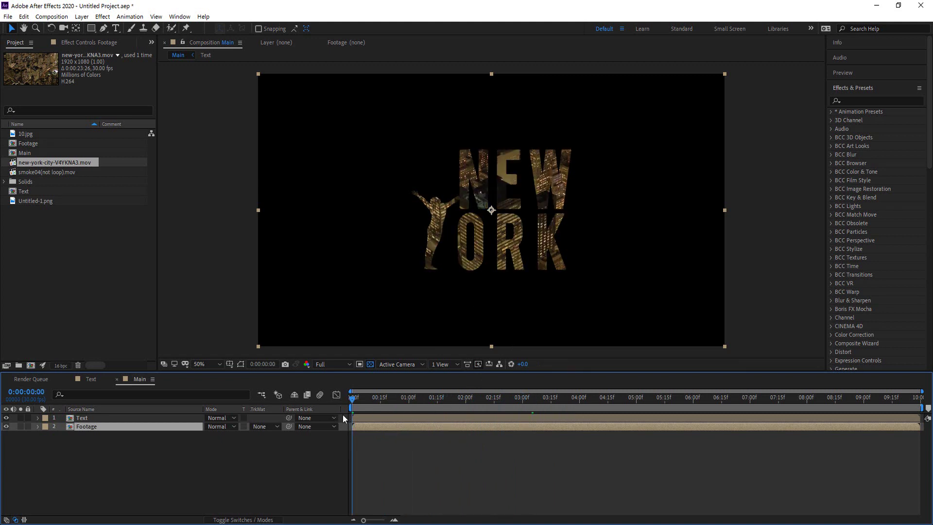
left_click(194, 440)
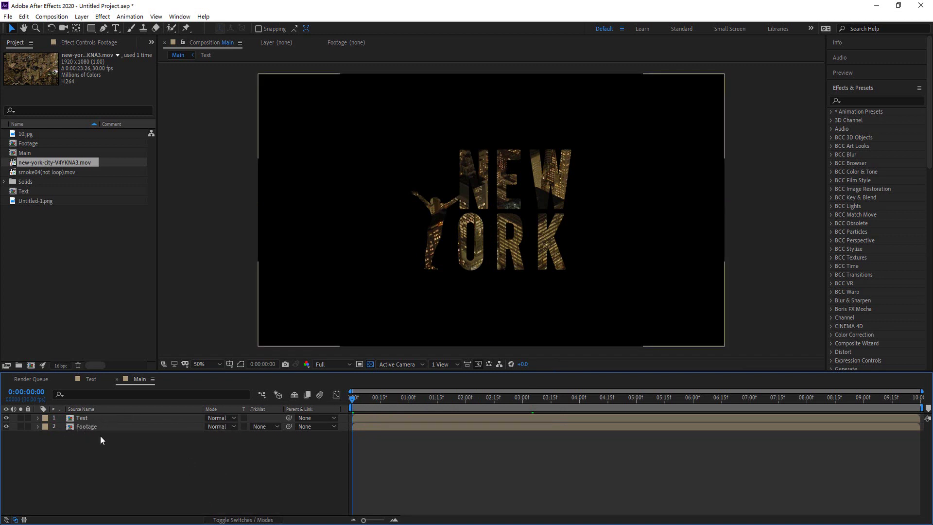
left_click(247, 520)
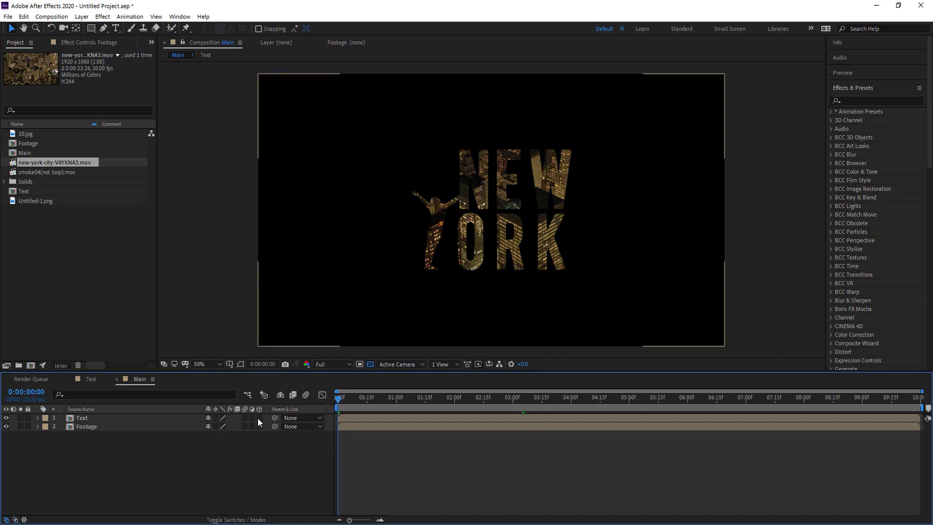
left_click_drag(262, 418, 261, 427)
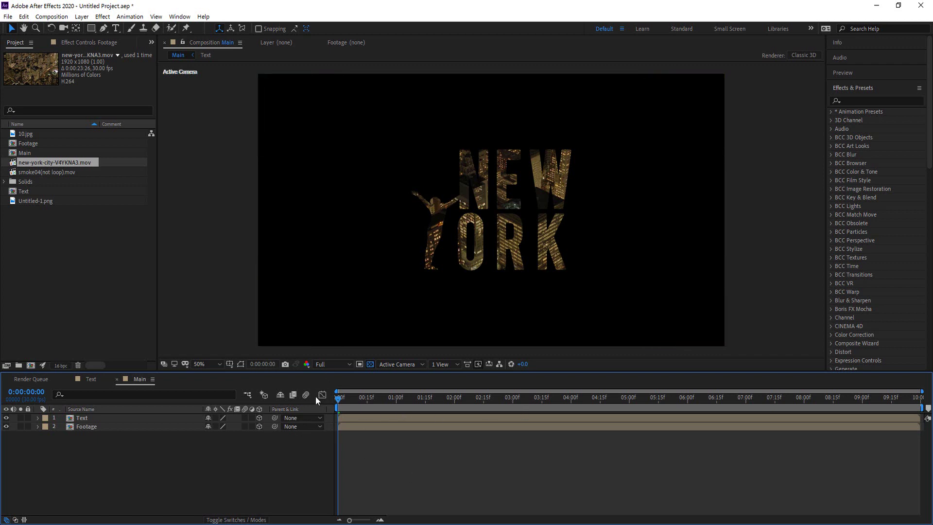
left_click_drag(336, 399, 802, 400)
left_click_drag(723, 401, 307, 418)
right_click(175, 447)
mouse_move(253, 337)
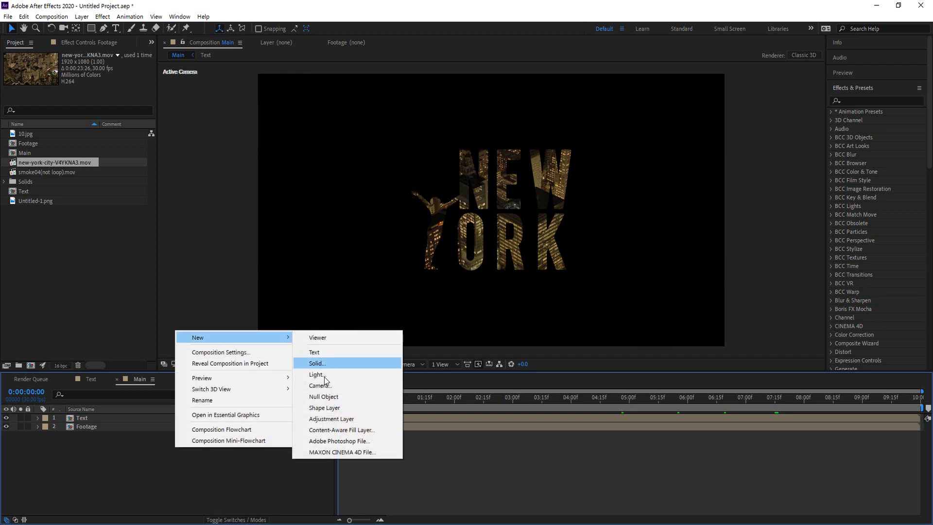
left_click(329, 363)
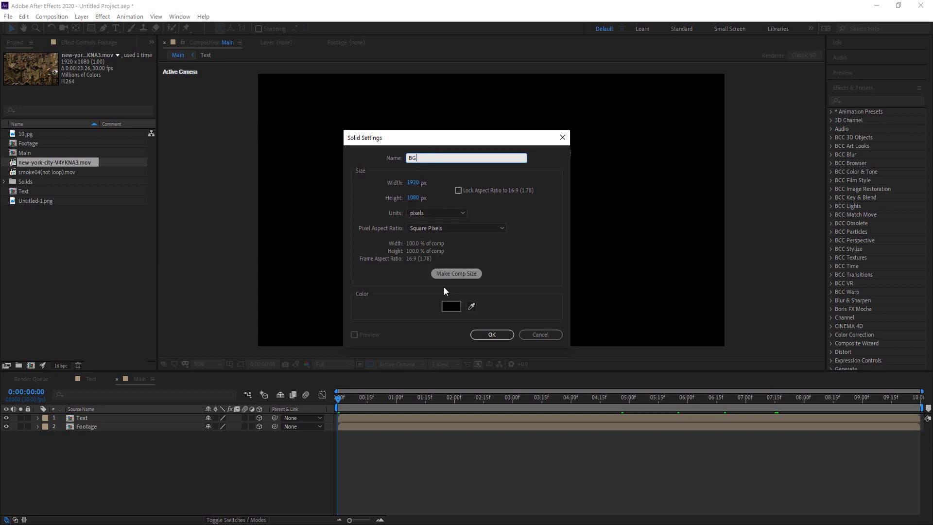
left_click(451, 307)
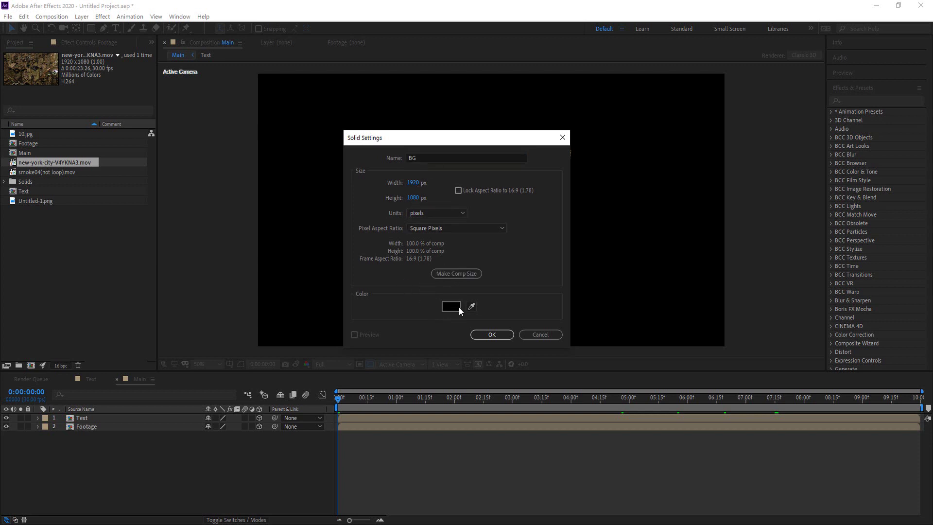
mouse_move(18, 127)
left_mouse_down()
mouse_move(7, 109)
mouse_move(2, 121)
left_mouse_up()
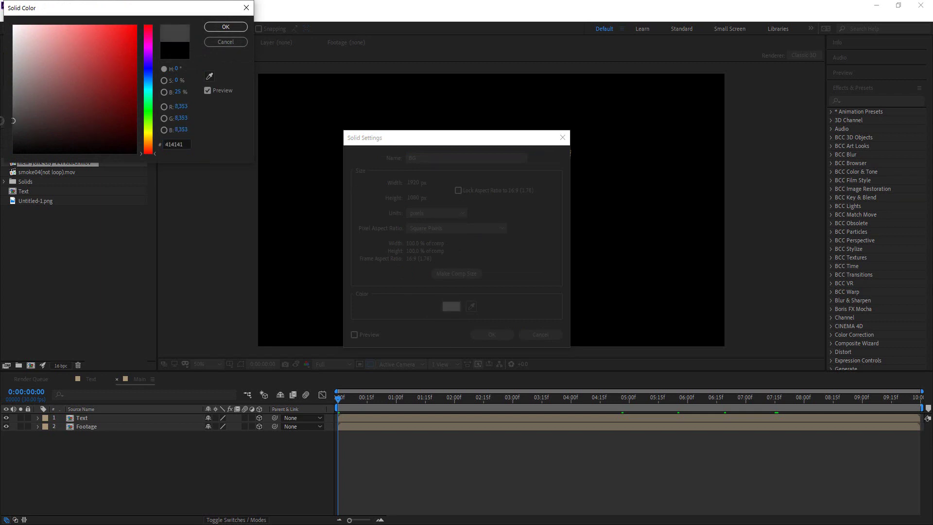
left_click(226, 27)
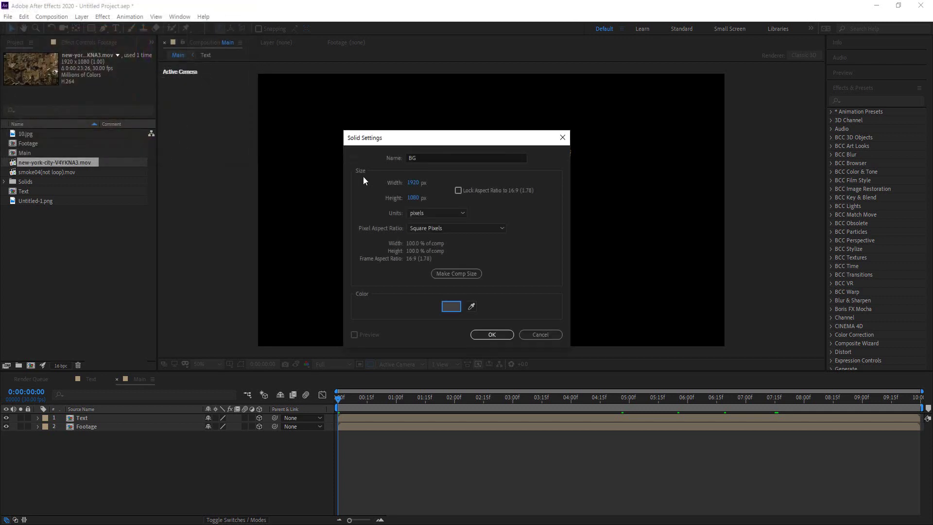
left_click(492, 335)
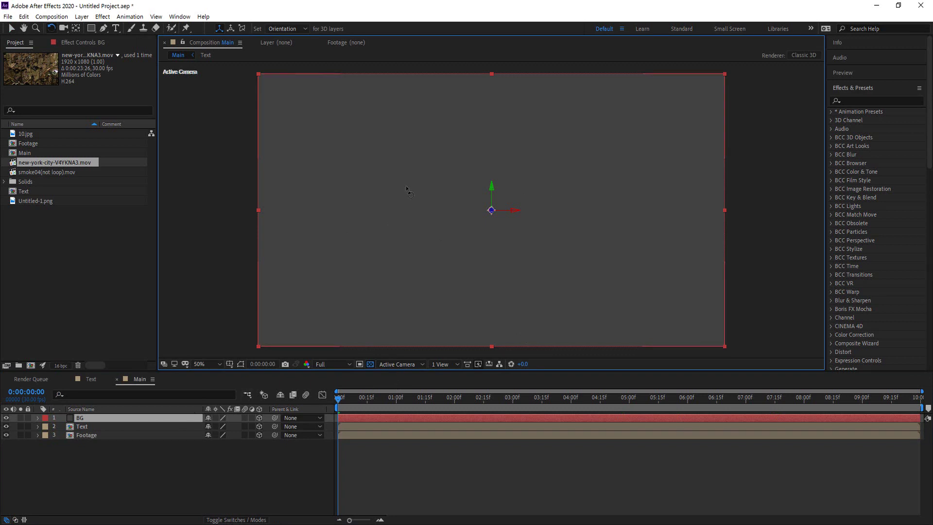
left_click(259, 418)
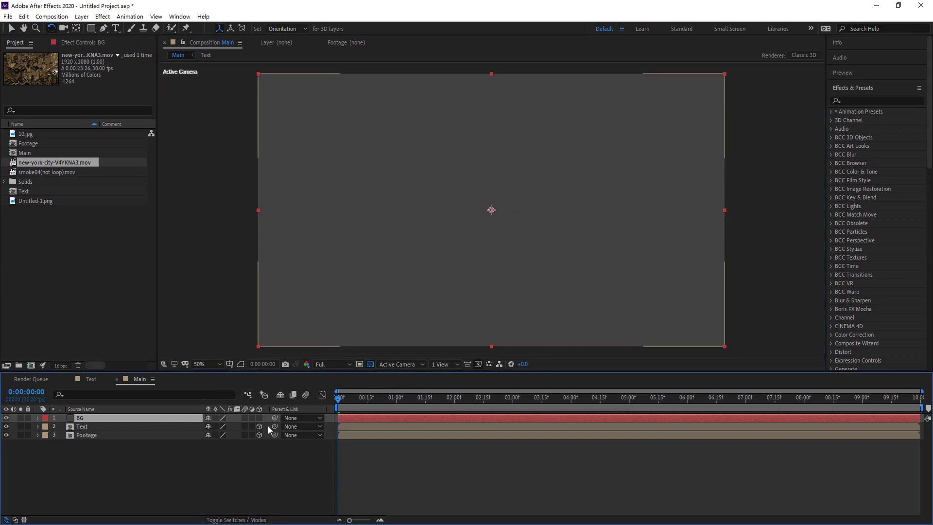
left_click(259, 418)
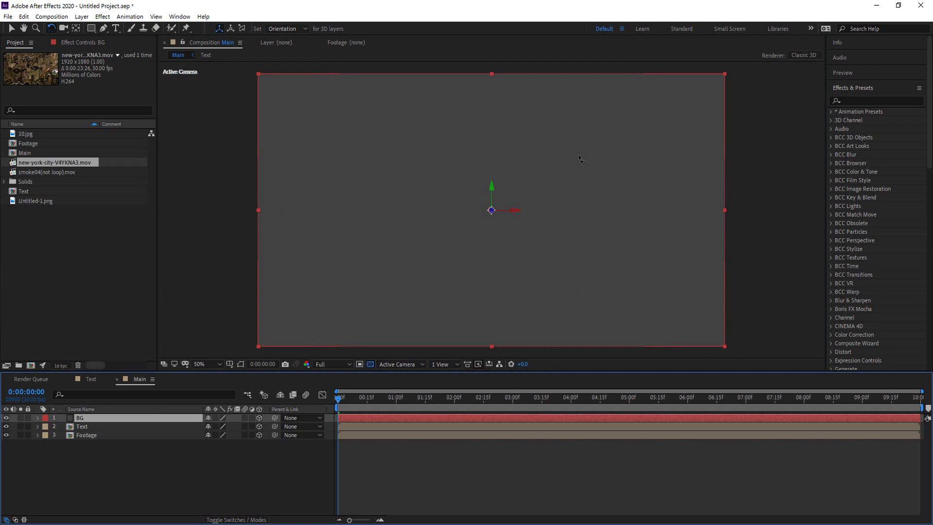
- Try to rotate the BG solid freely in 3D space and undo the rotation
left_click(577, 207)
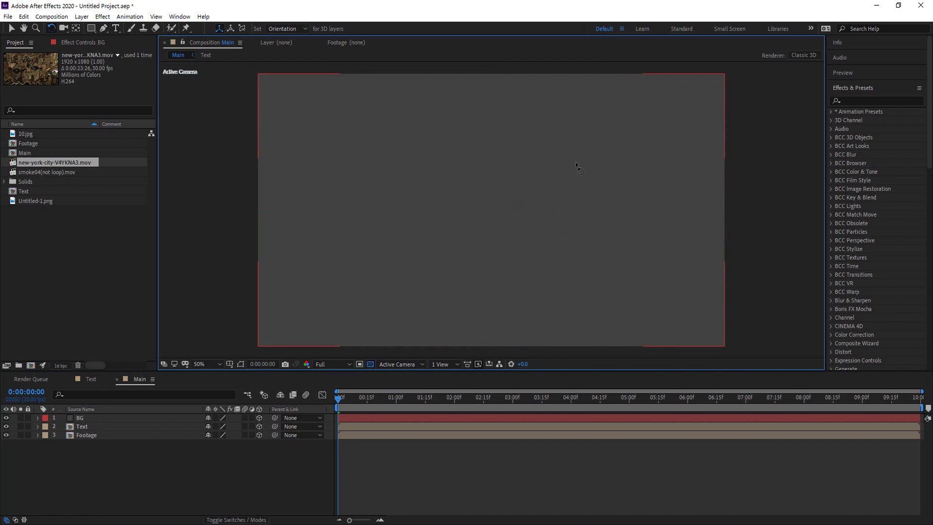
left_click(585, 195)
mouse_move(585, 195)
left_mouse_down()
mouse_move(588, 176)
mouse_move(582, 194)
left_mouse_up()
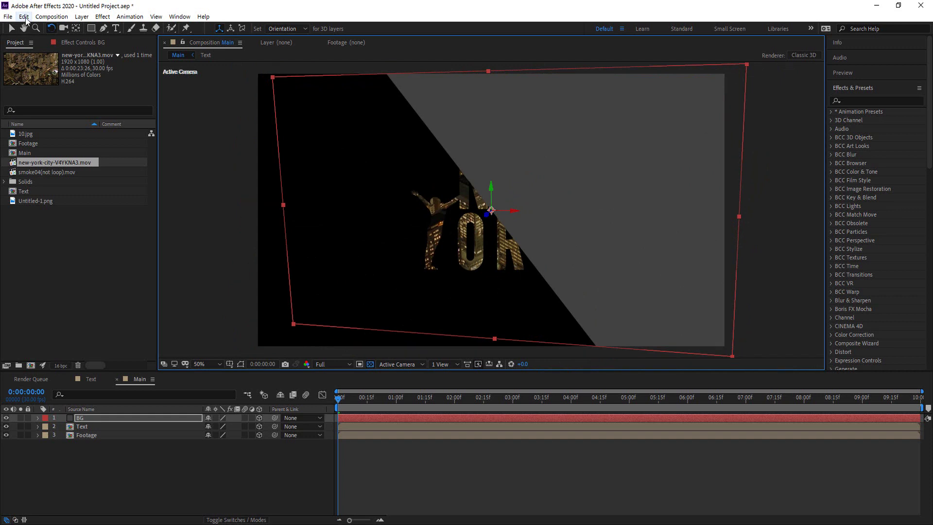
left_click(24, 16)
left_click(30, 30)
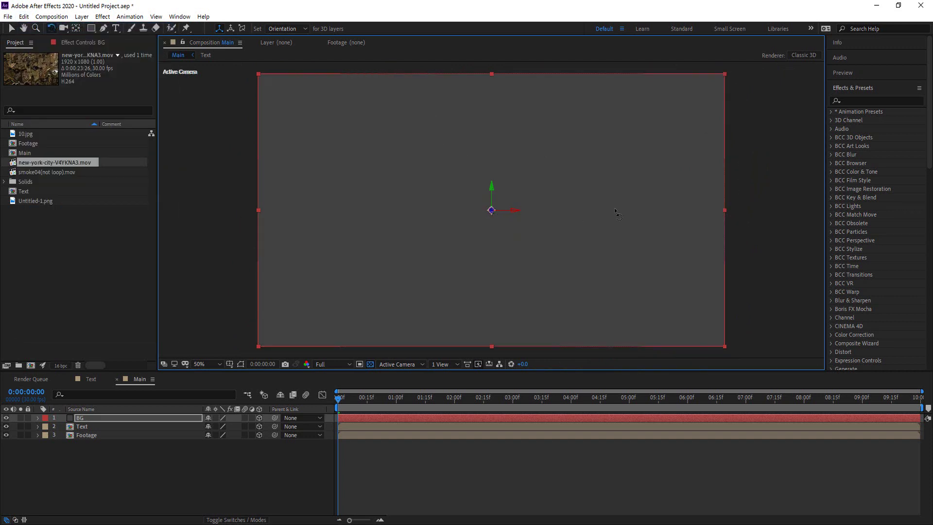
- Rotate the BG solid about its X axis until it lies flat as a horizontal floor, edge-on to the camera
key("ctrl+shift+z")
key("ctrl+z")
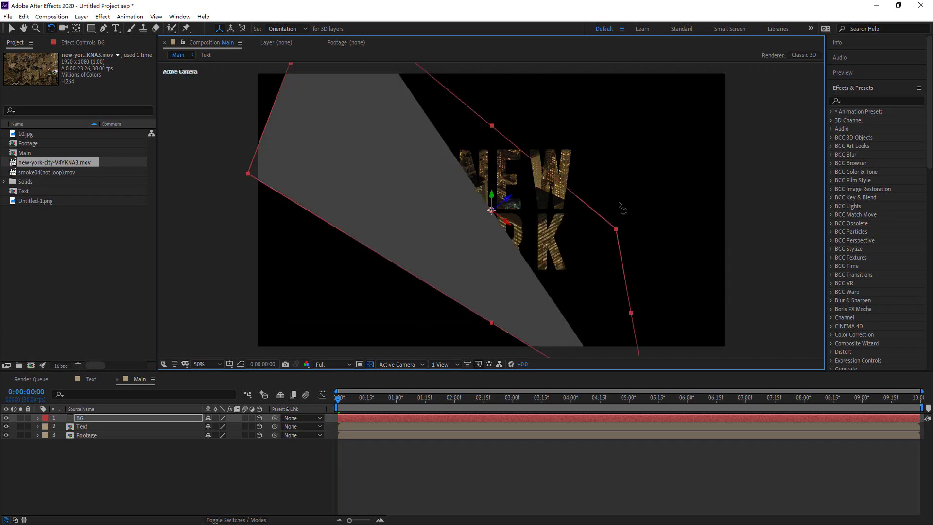
key("ctrl+shift+z")
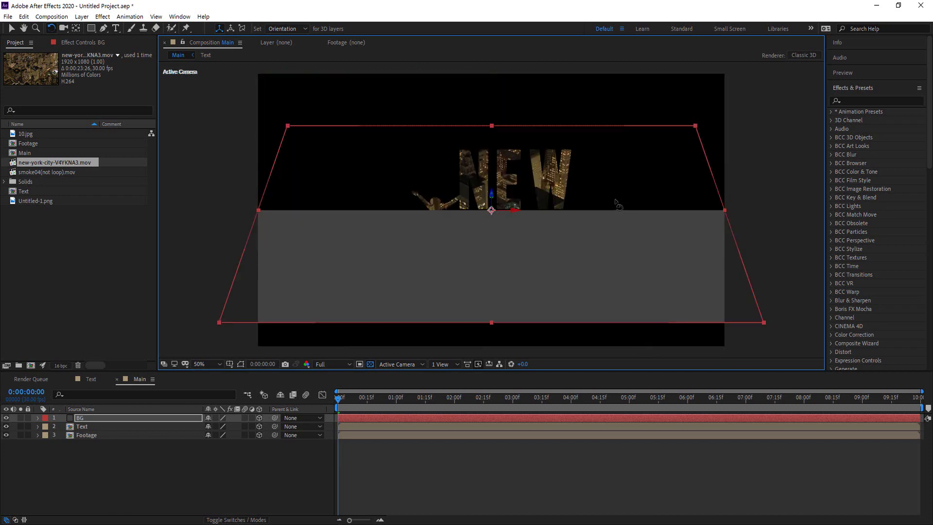
left_click_drag(615, 197, 614, 188)
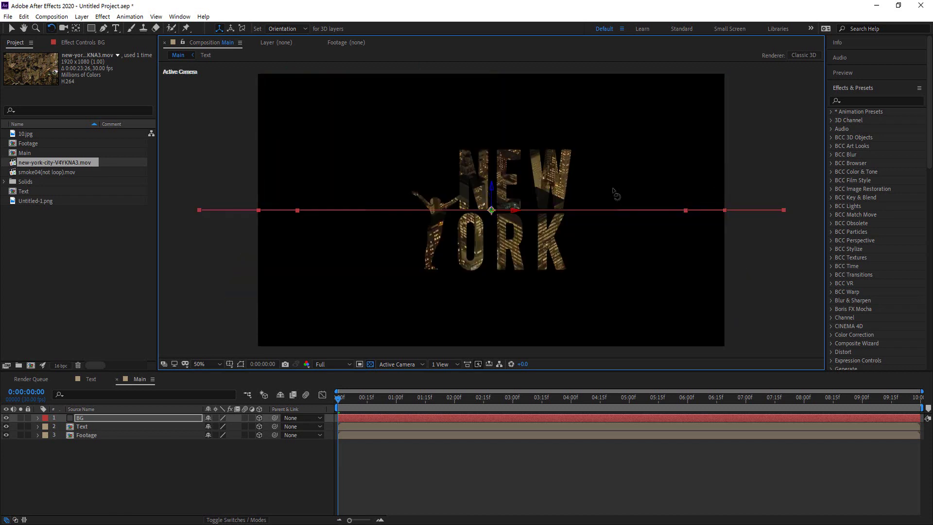
left_click(615, 194)
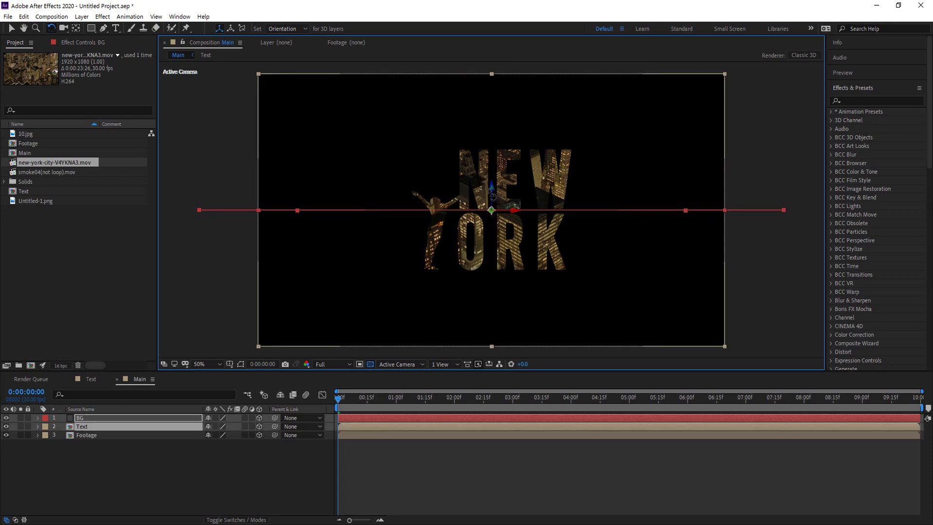
- Scale the BG solid uniformly to 400% on all three axes
left_click(96, 429)
left_click(95, 418, "ctrl")
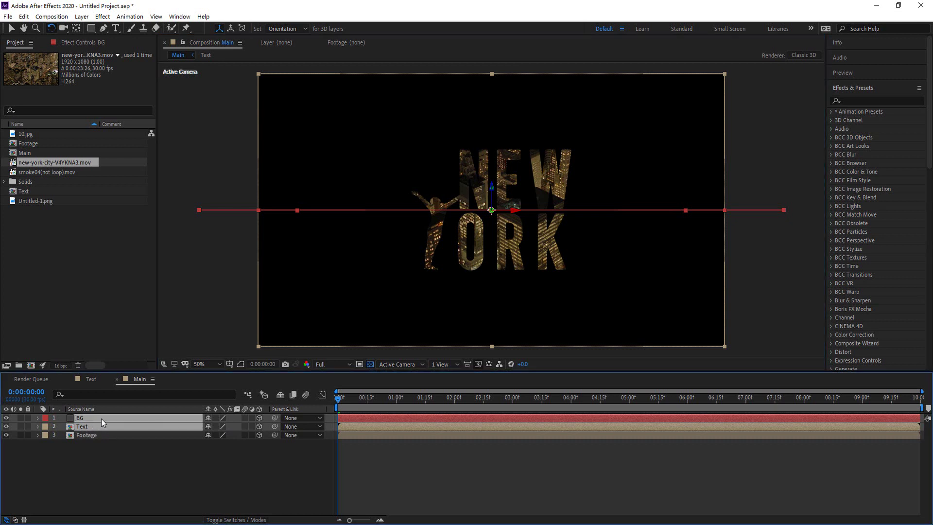
left_click(87, 471)
left_click(94, 417)
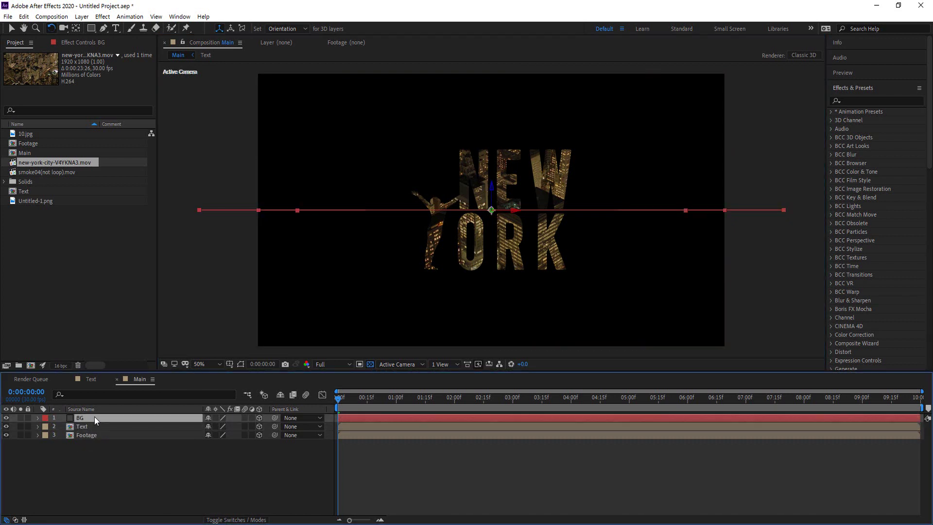
key("s")
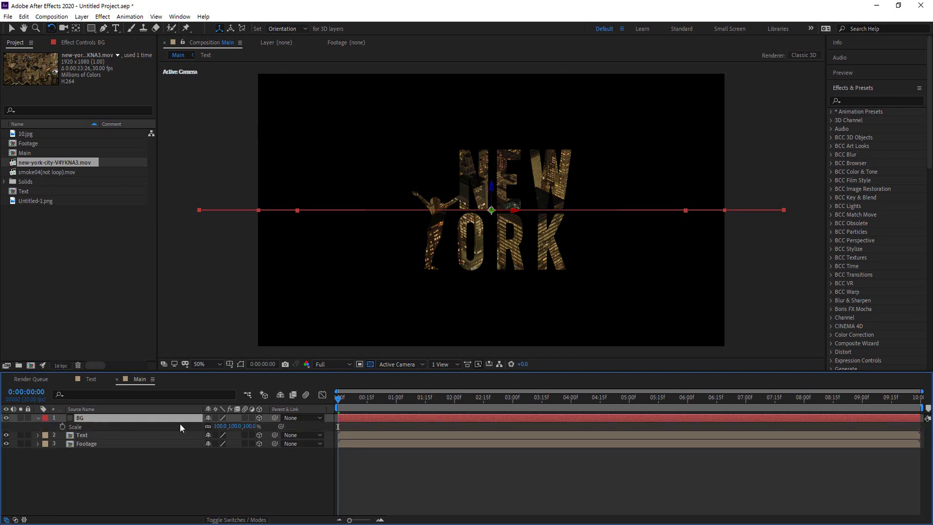
left_click_drag(247, 428, 280, 427)
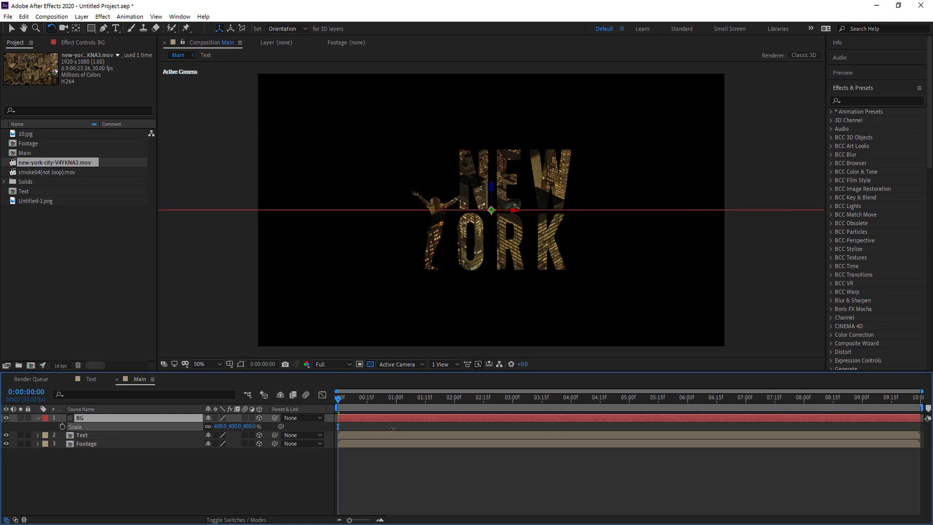
left_click_drag(394, 429, 393, 429)
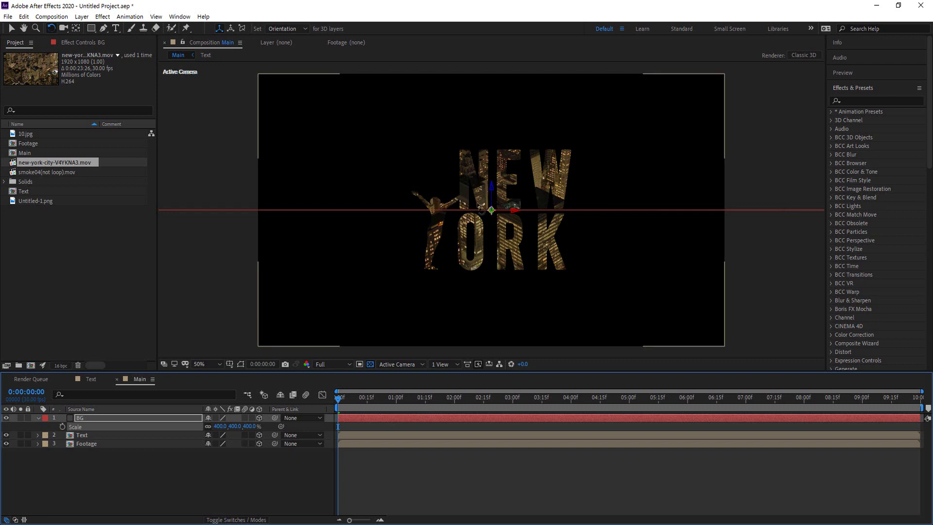
left_click(185, 480)
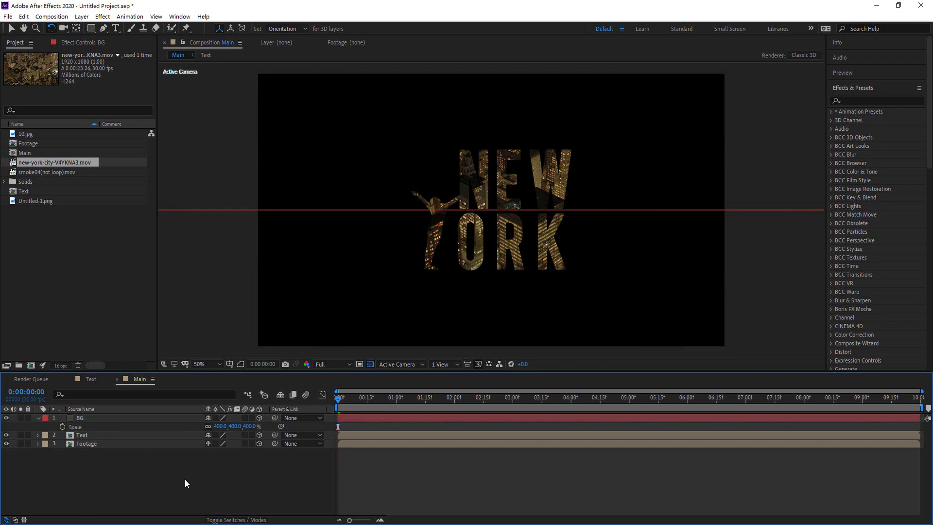
- In the Top view, move the BG layer to position 960, 133, -2162
left_click(451, 363)
left_click(407, 364)
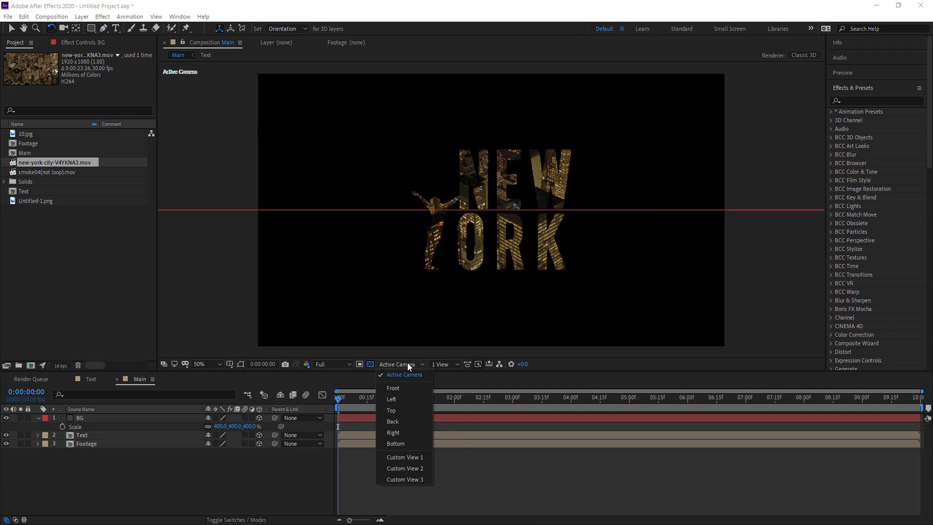
left_click(403, 409)
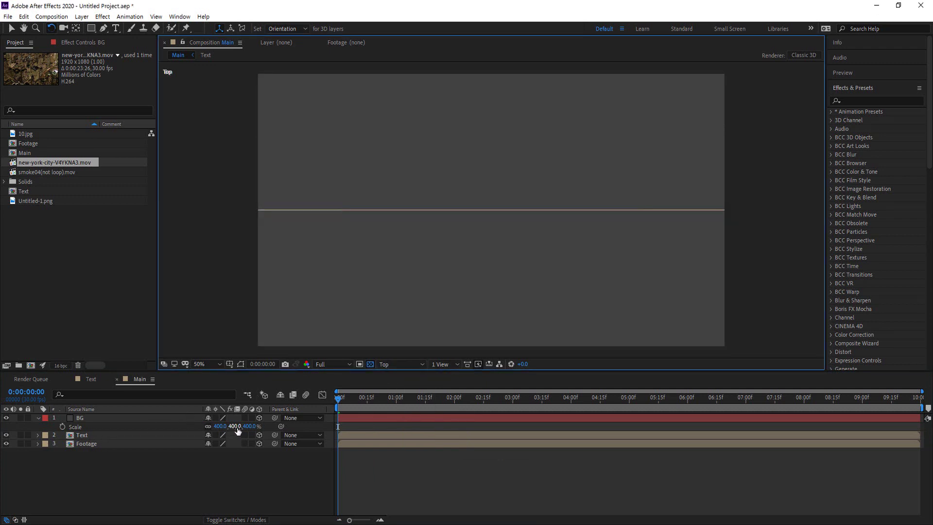
left_click(92, 418)
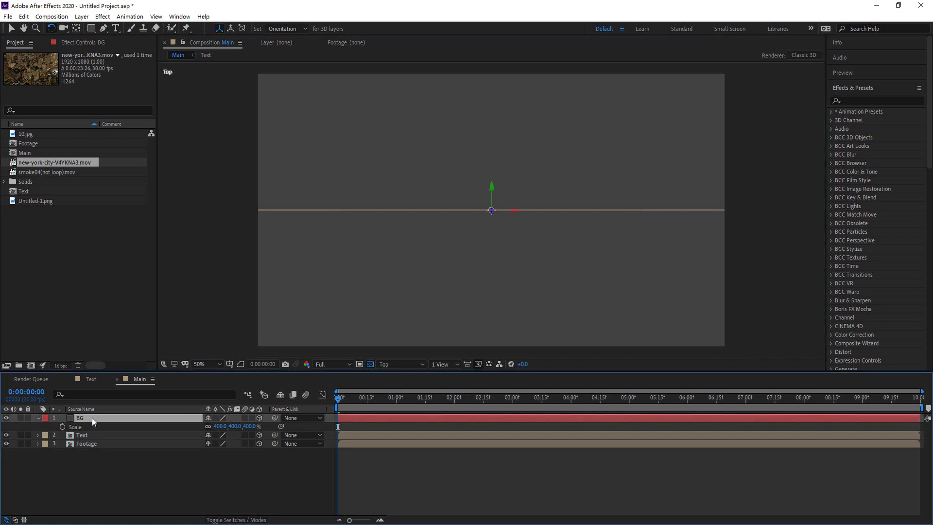
key("p")
left_click_drag(238, 428, 44, 430)
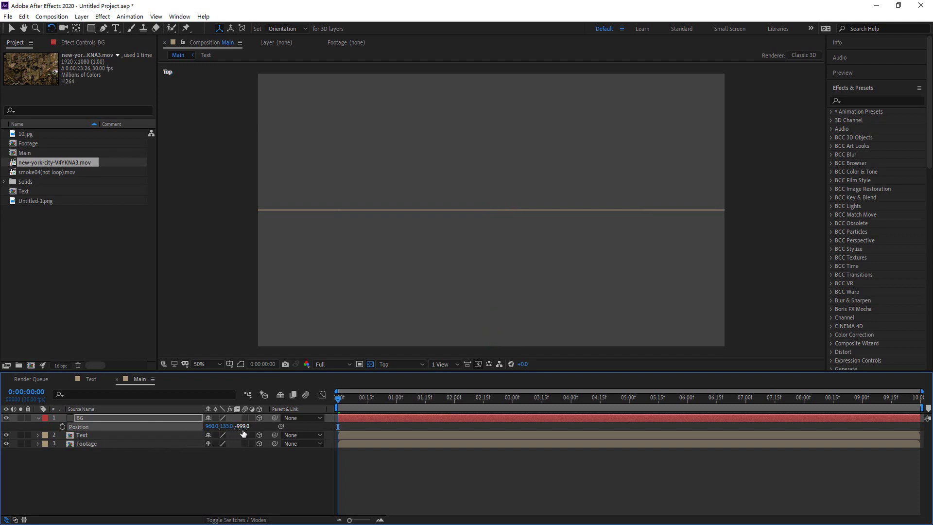
left_click_drag(243, 428, 166, 431)
left_click_drag(79, 428, 3, 427)
left_click_drag(247, 430, 2, 427)
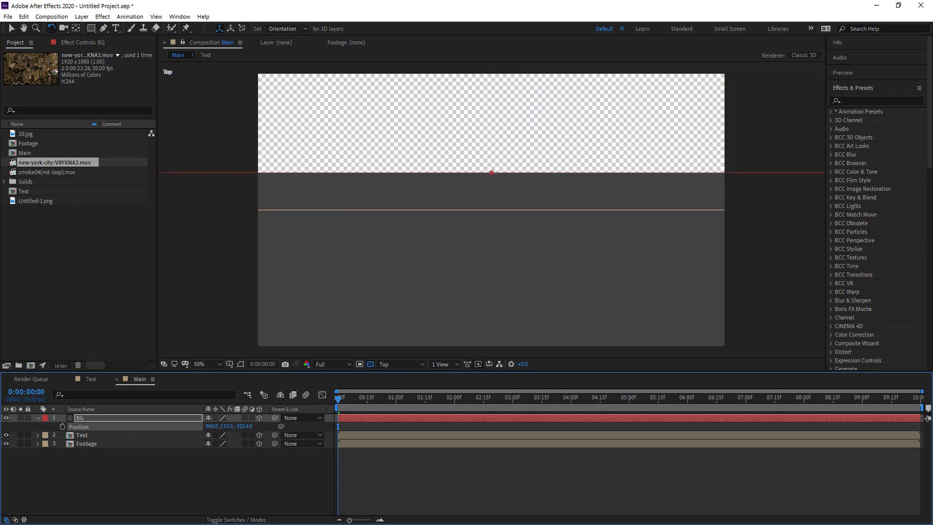
left_click_drag(241, 431, 179, 440)
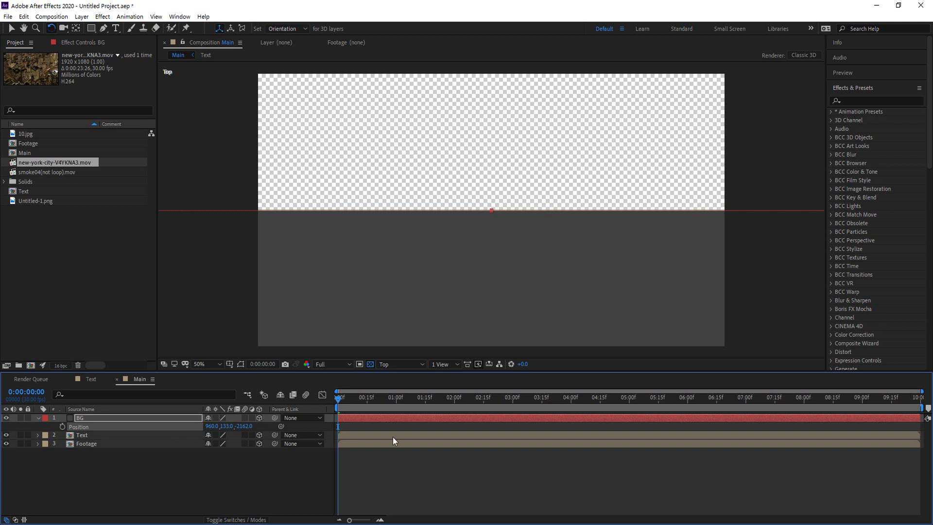
- Move the BG layer between the Text and Footage layers in the Main layer order
left_click(98, 418)
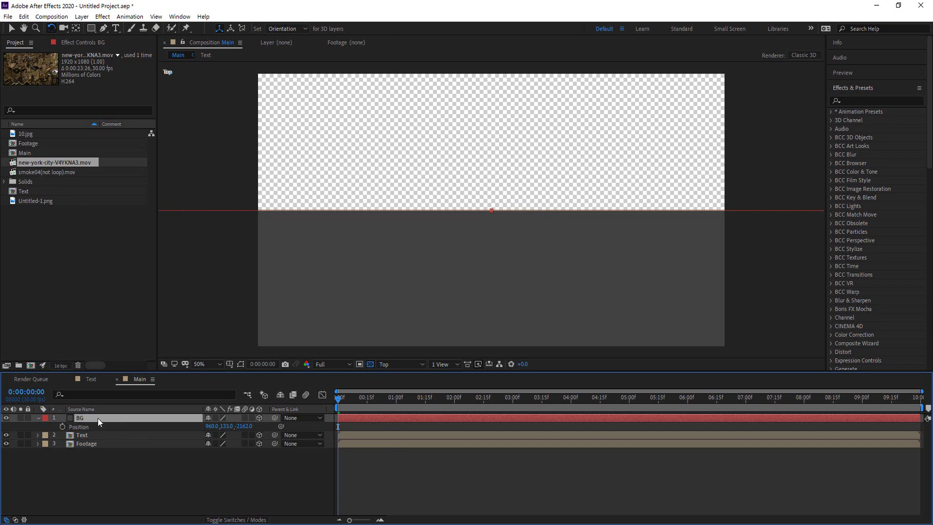
left_click(106, 472)
left_click_drag(89, 418, 93, 437)
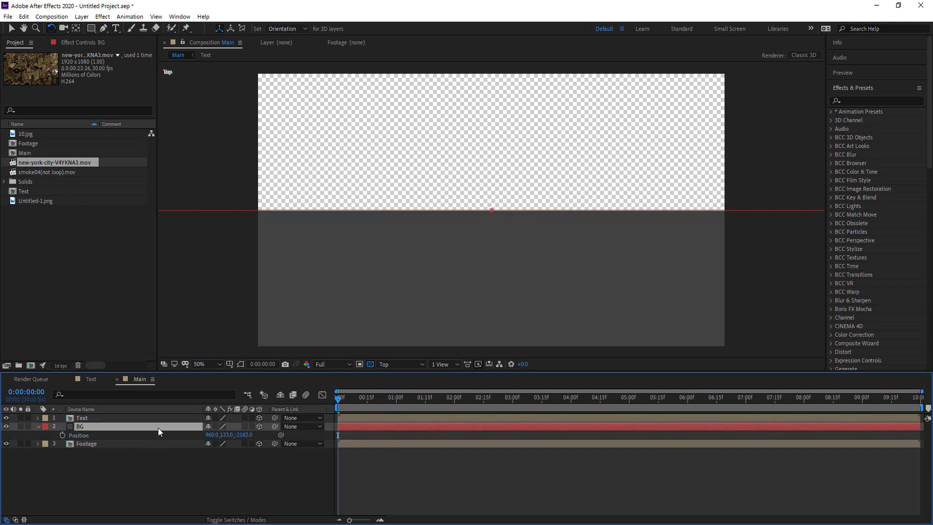
- In the Active Camera view, lower the BG floor to Y position 775, level with the base of the NEW YORK text
left_click(404, 365)
left_click(396, 373)
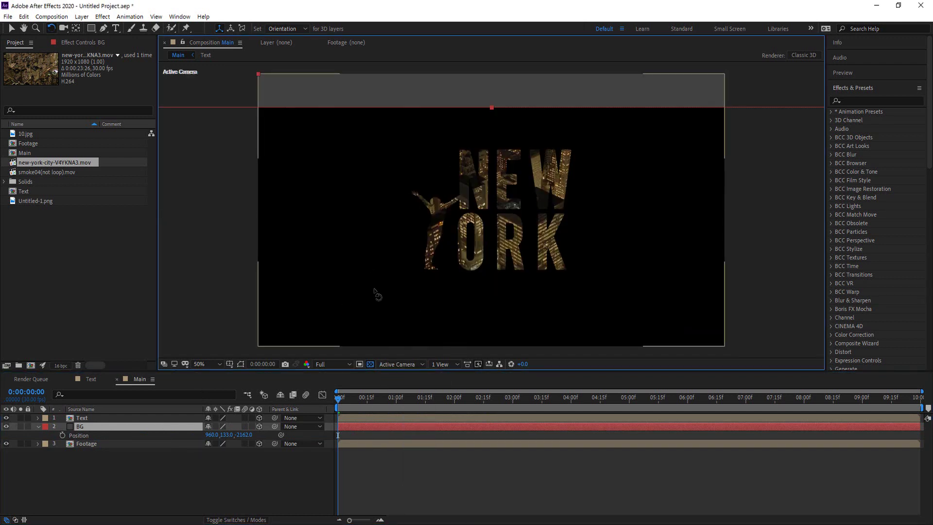
left_click_drag(227, 434, 533, 446)
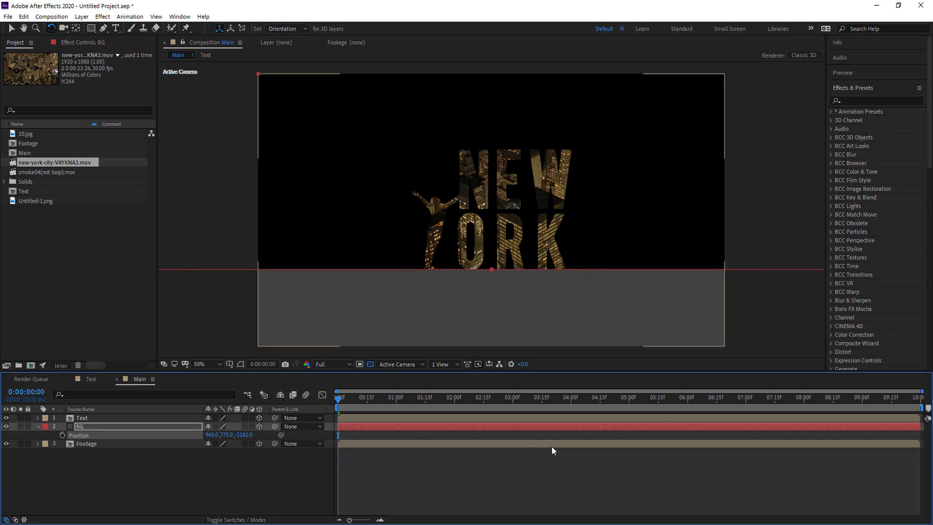
key("period")
scroll(554, 305, "up", 1)
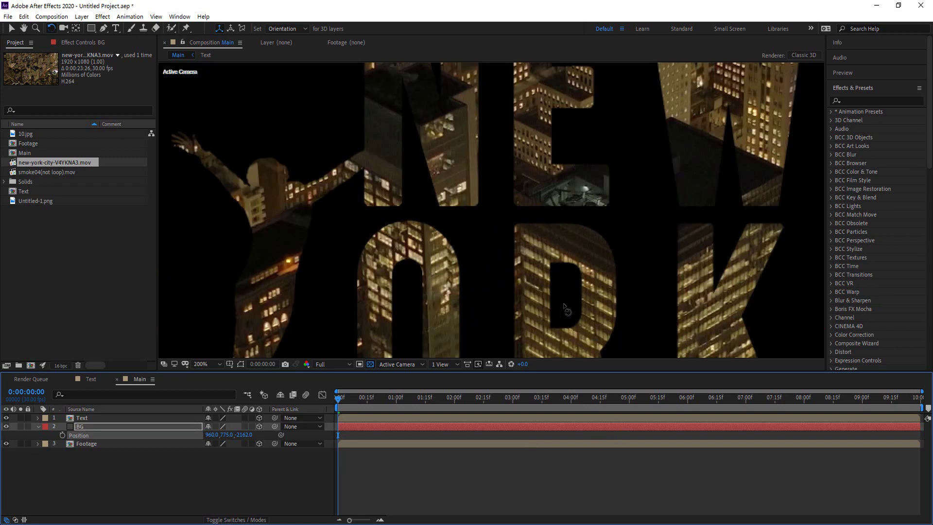
scroll(564, 305, "down", 1)
key("h")
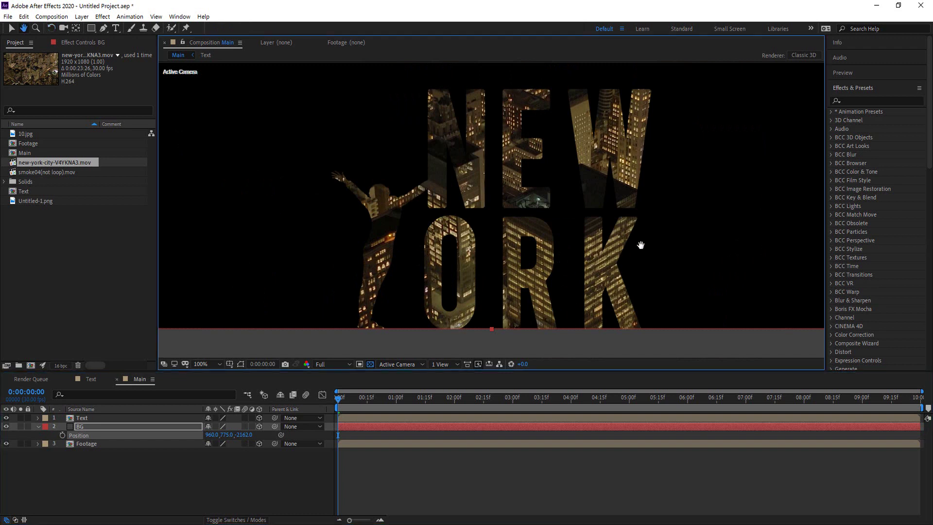
left_click_drag(640, 246, 639, 204)
key("w")
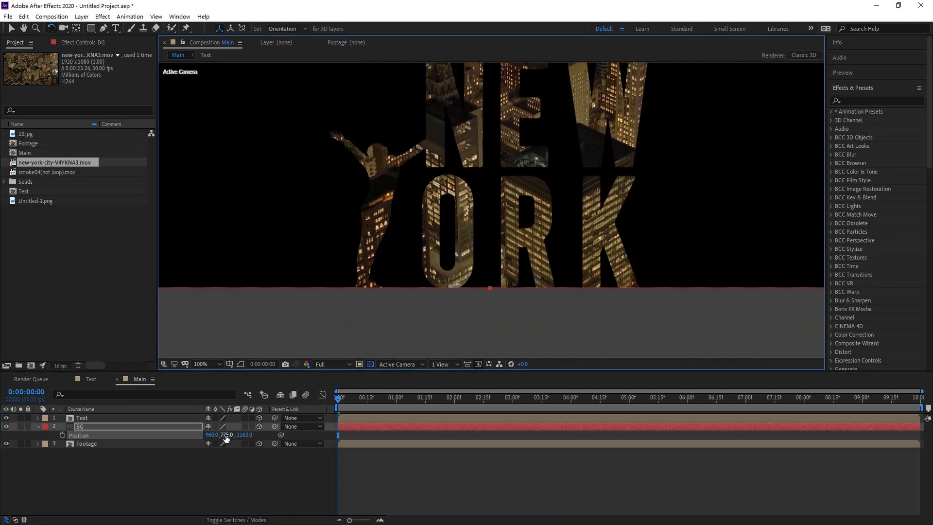
left_click_drag(226, 434, 227, 435)
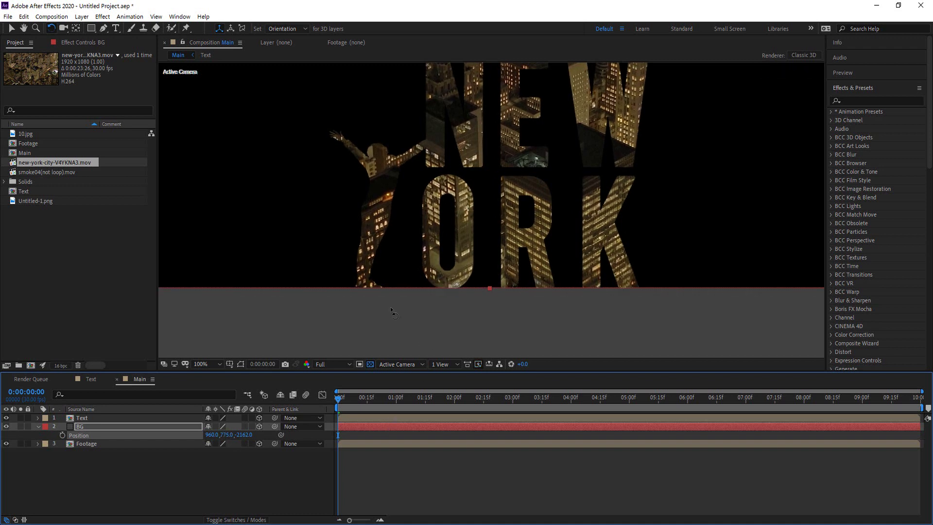
- Add a white Point light to the Main composition with 100% intensity, Casts Shadows on and 100% shadow darkness
key("comma")
key("comma")
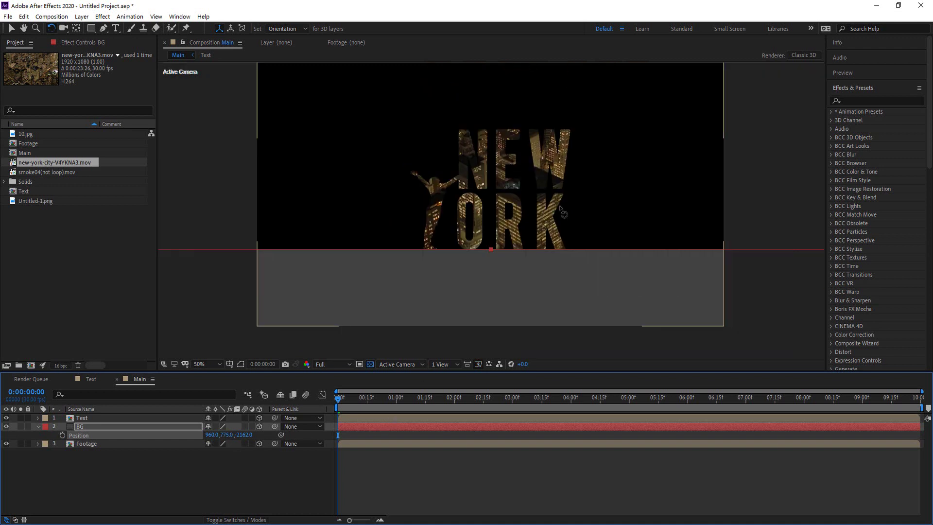
key("comma")
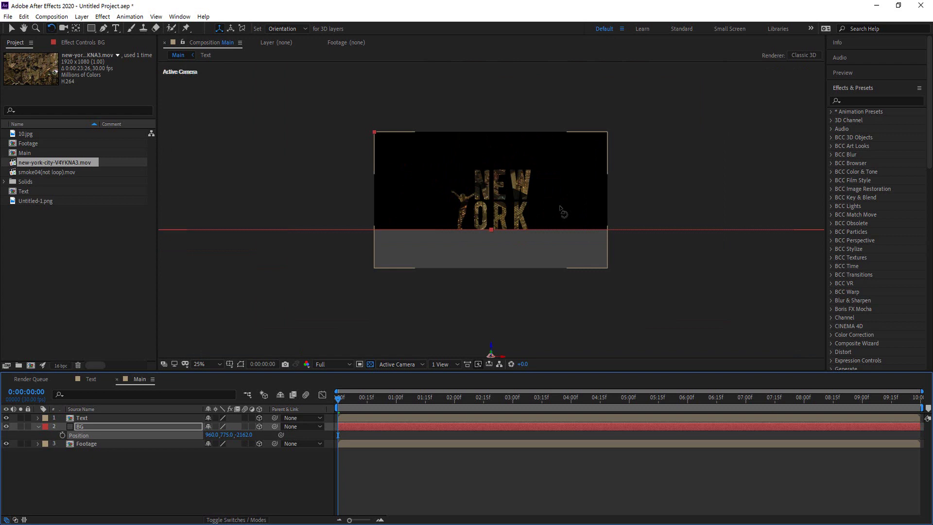
left_click(208, 365)
left_click(216, 182)
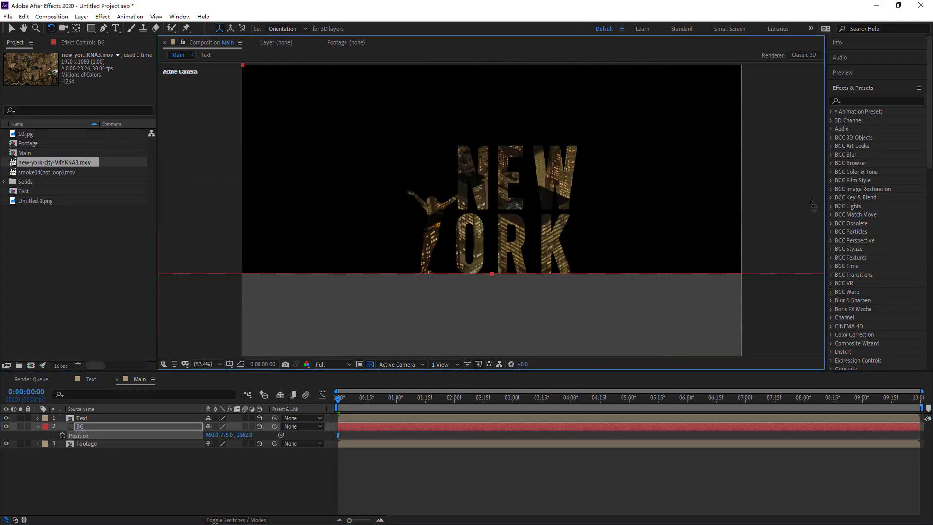
left_click(251, 491)
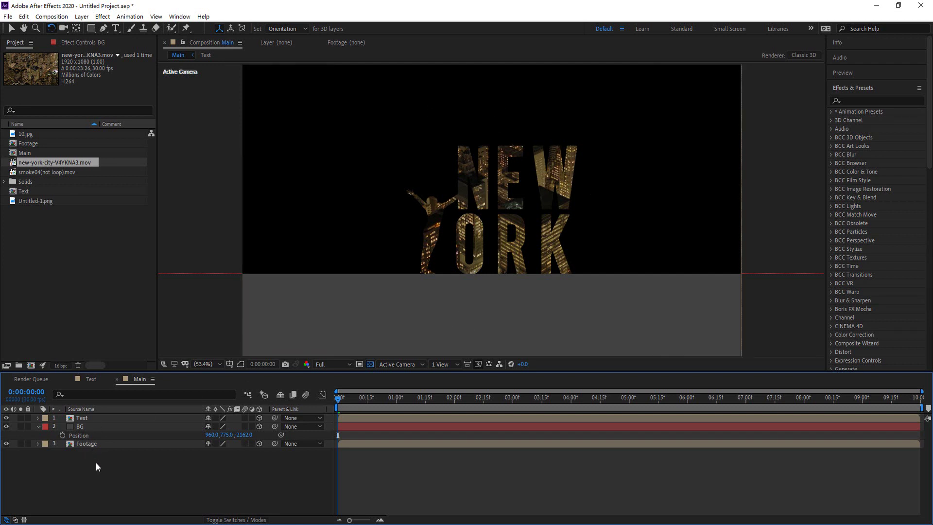
left_click(38, 427)
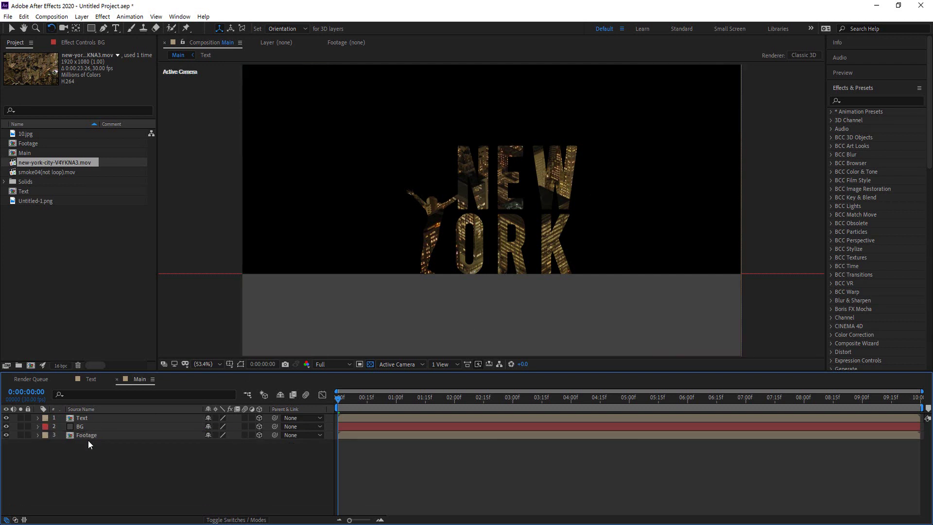
right_click(108, 460)
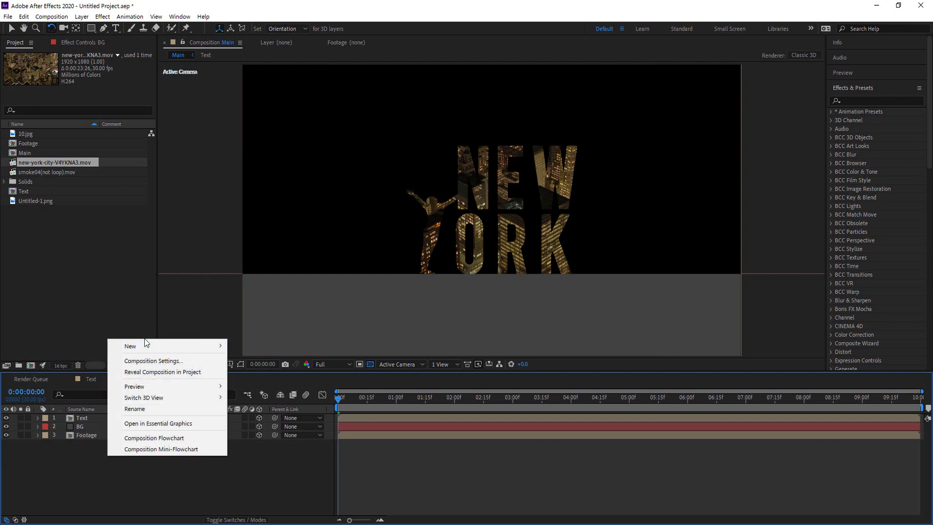
mouse_move(145, 343)
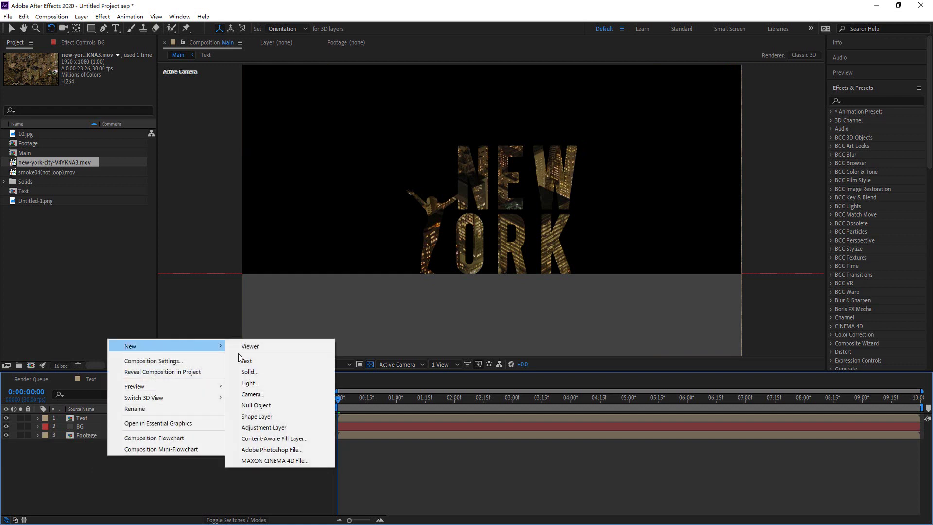
left_click(250, 383)
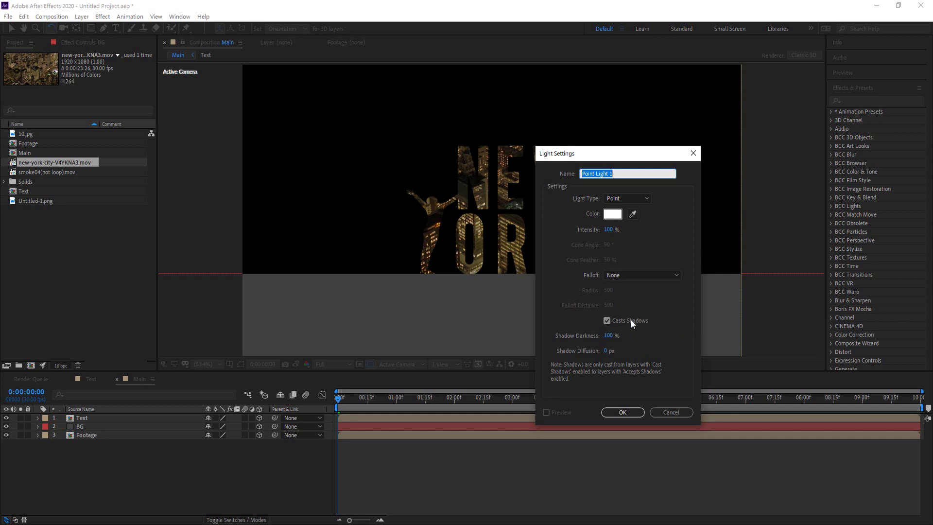
left_click(620, 413)
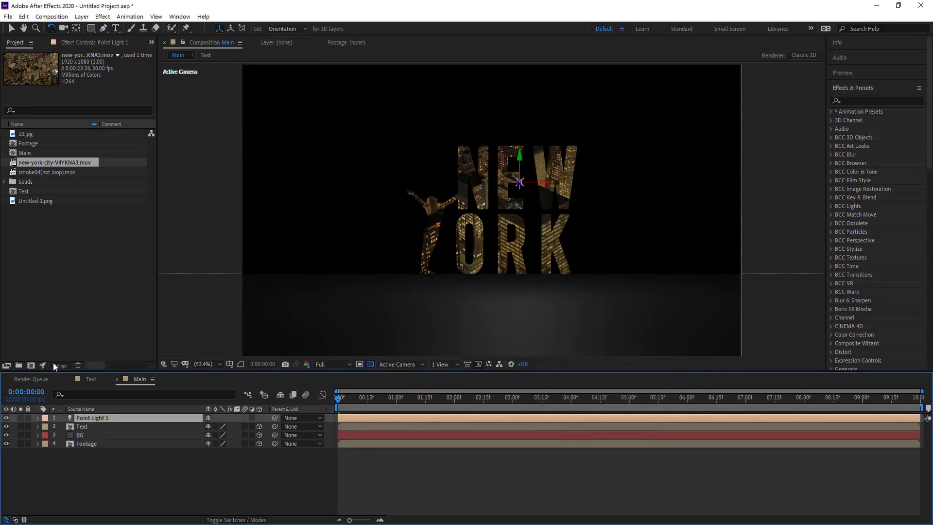
- Turn off Accepts Lights for the Footage layer in the Main composition
double_click(93, 445)
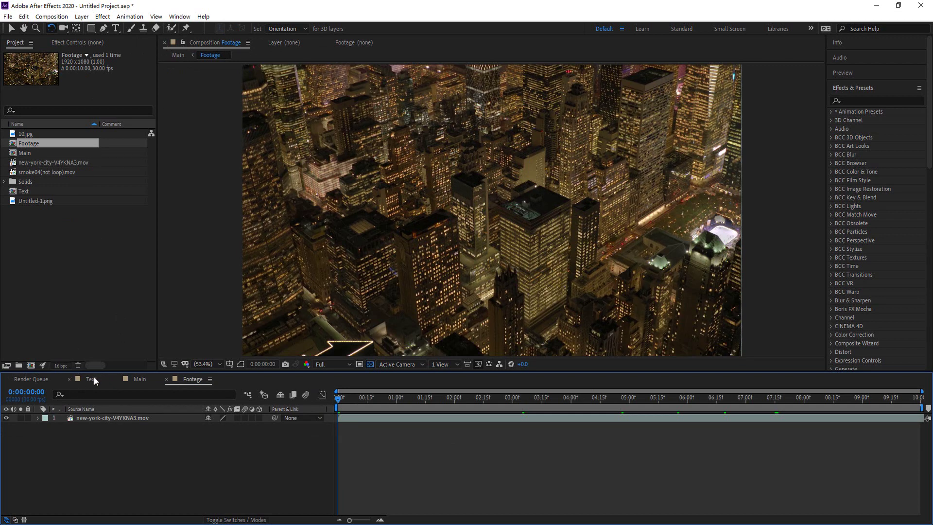
left_click(139, 379)
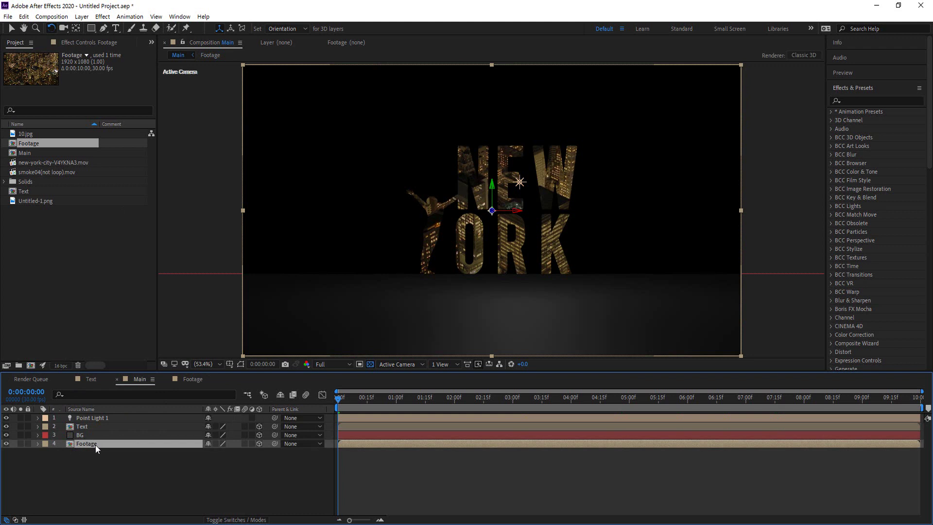
key("a")
key("a")
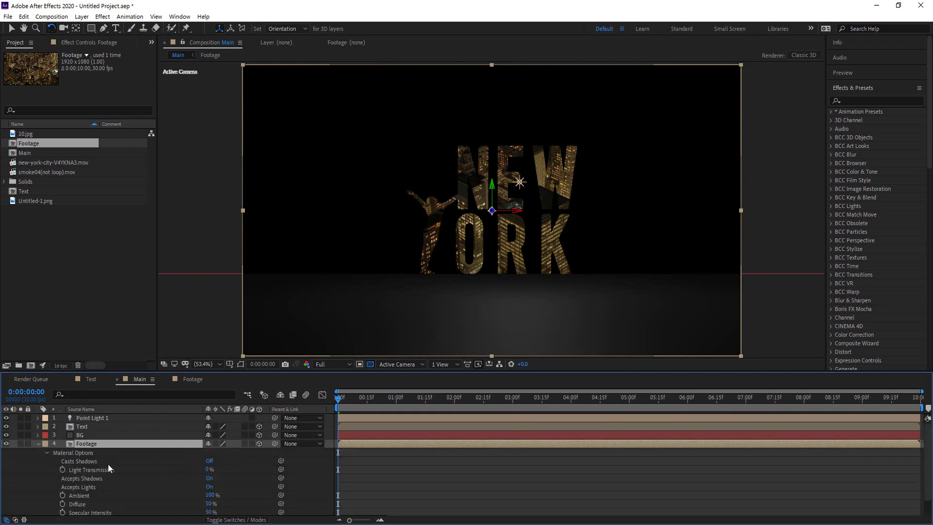
left_click(210, 487)
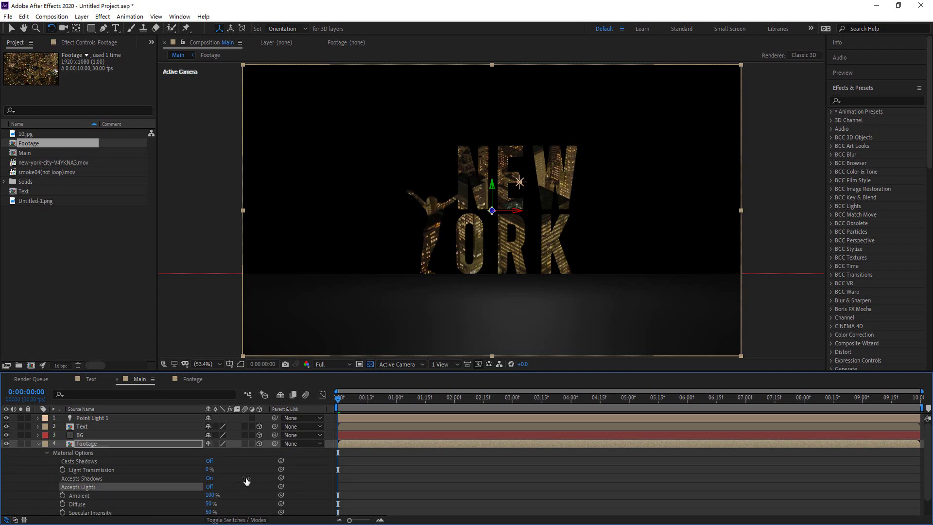
left_click(210, 486)
left_click(39, 445)
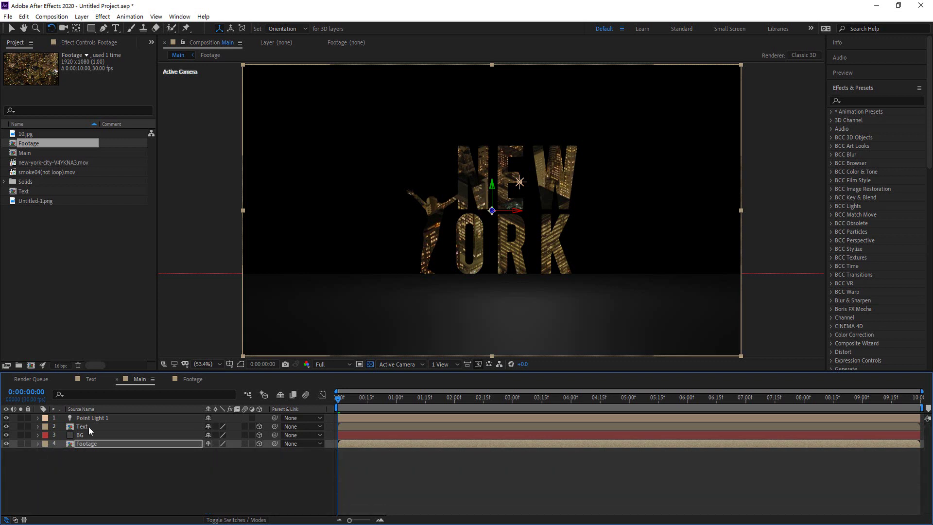
- Turn on Casts Shadows for the Text layer in its Material Options
left_click(86, 425)
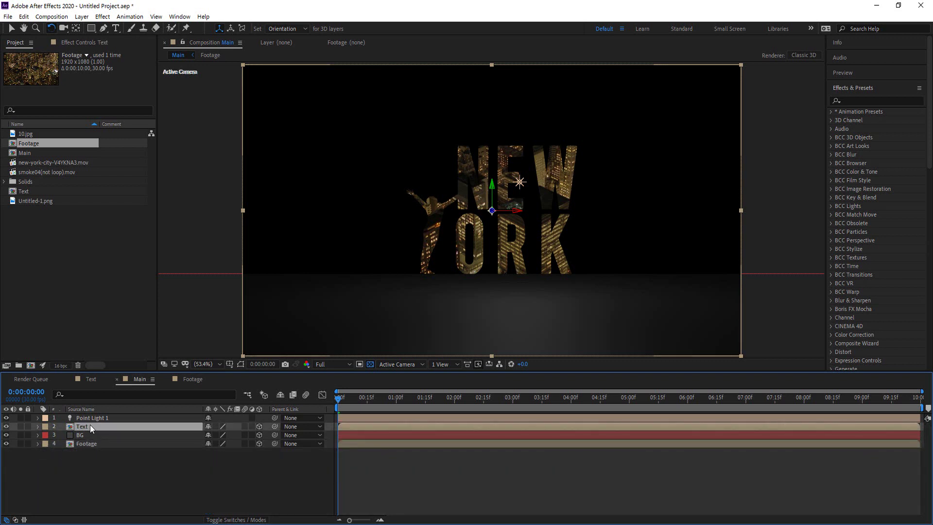
key("a")
key("a")
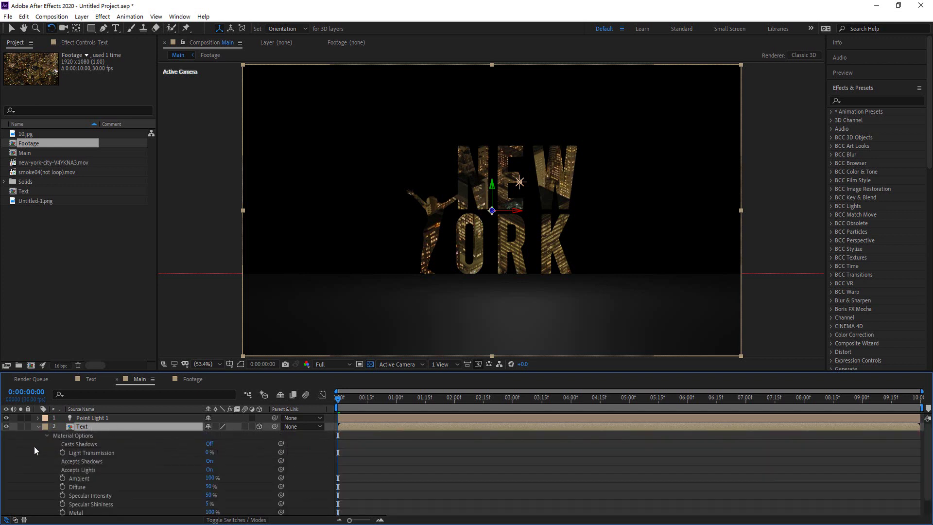
left_click(210, 445)
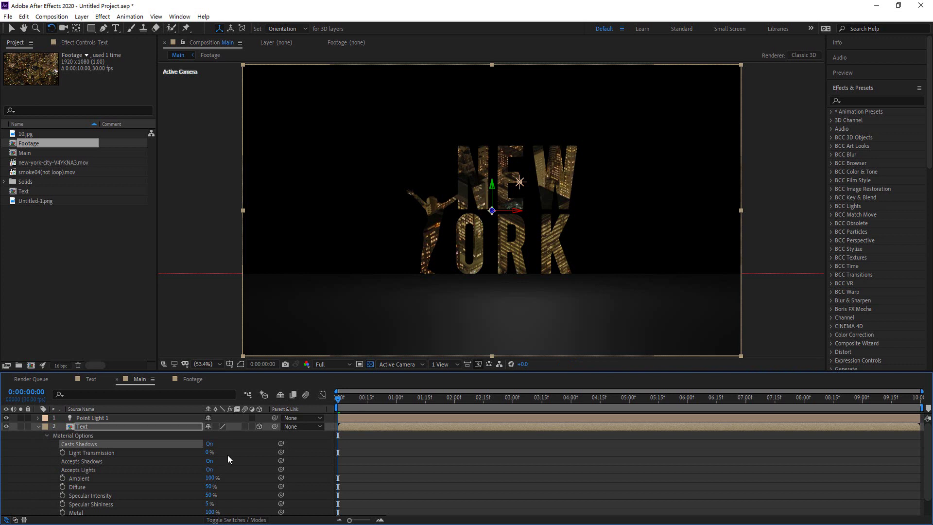
left_click(37, 427)
- Move the point light behind the text to Z position 613.3 so it throws shadows forward on the floor
left_click(92, 418)
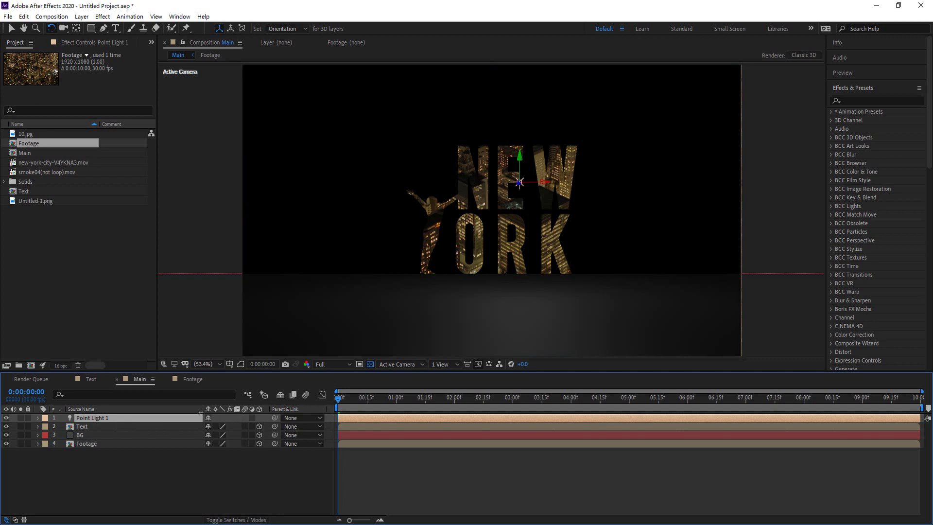
key("p")
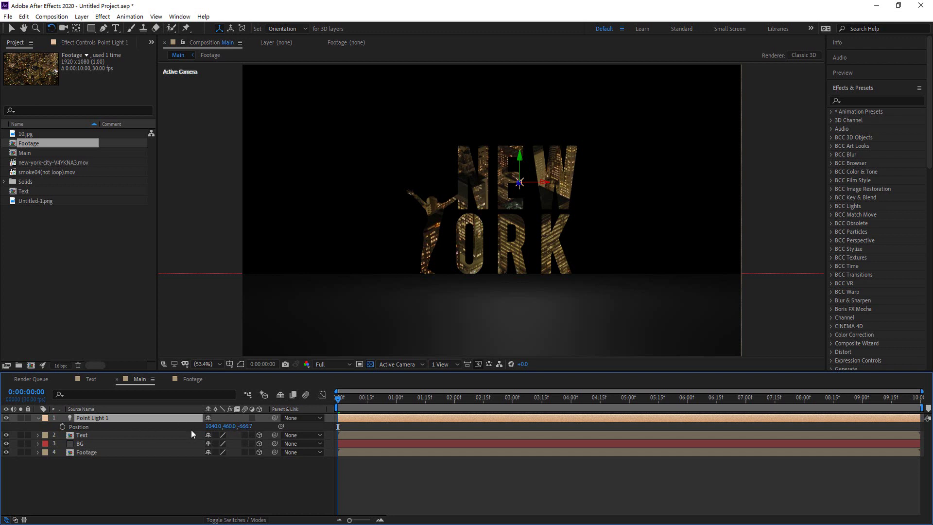
left_click_drag(243, 426, 731, 421)
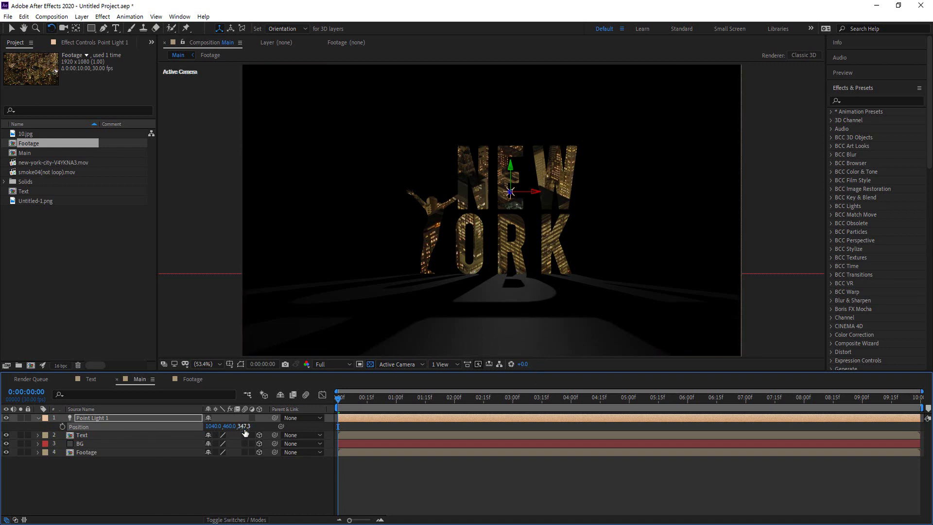
left_click_drag(244, 432, 365, 426)
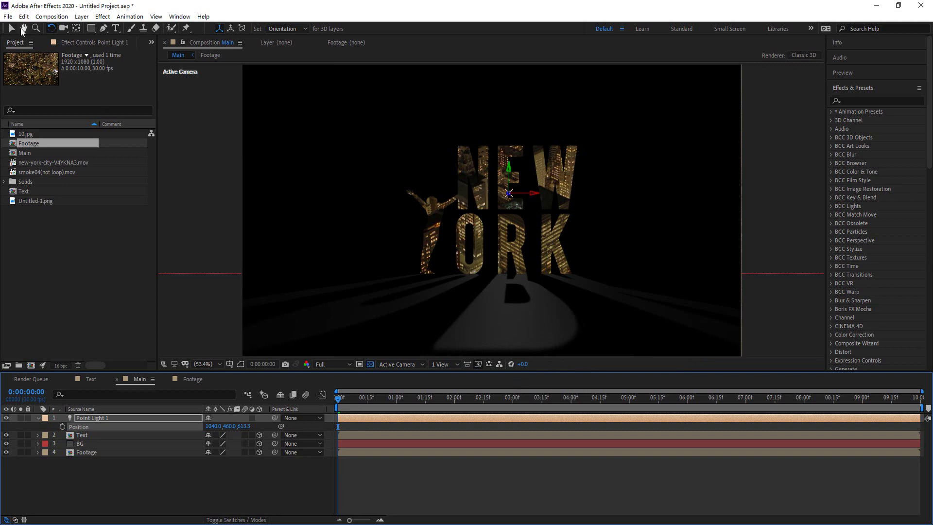
- Reposition the point light in the Active Camera view to X 978 and Y 452
left_click(13, 29)
scroll(529, 195, "down", 1)
left_click_drag(529, 196, 512, 107)
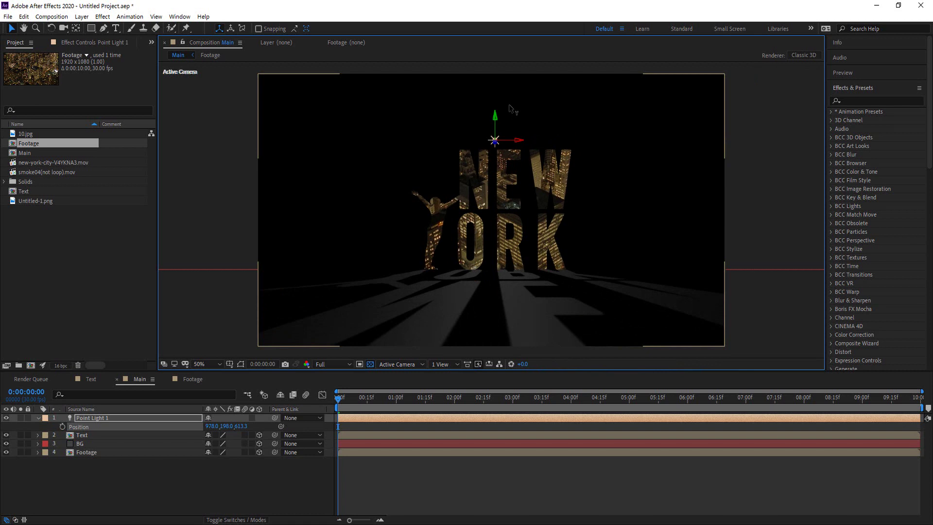
left_click_drag(509, 105, 503, 170)
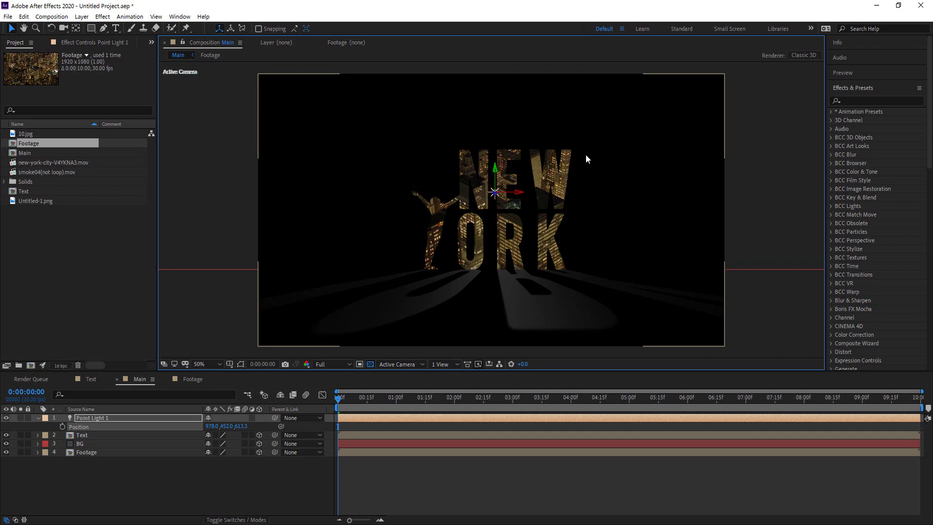
left_click(36, 419)
- Add a two-node camera with the 50mm preset and depth of field off
left_click(89, 471)
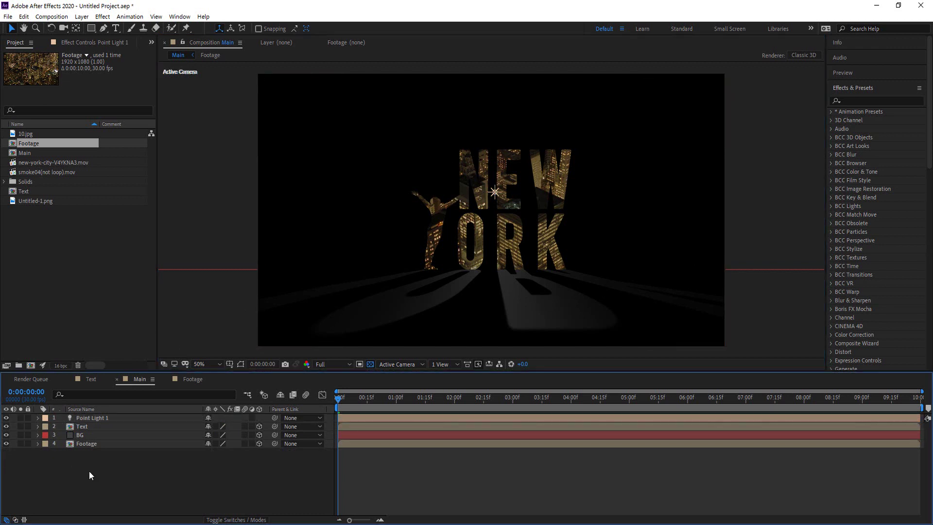
right_click(124, 468)
mouse_move(154, 355)
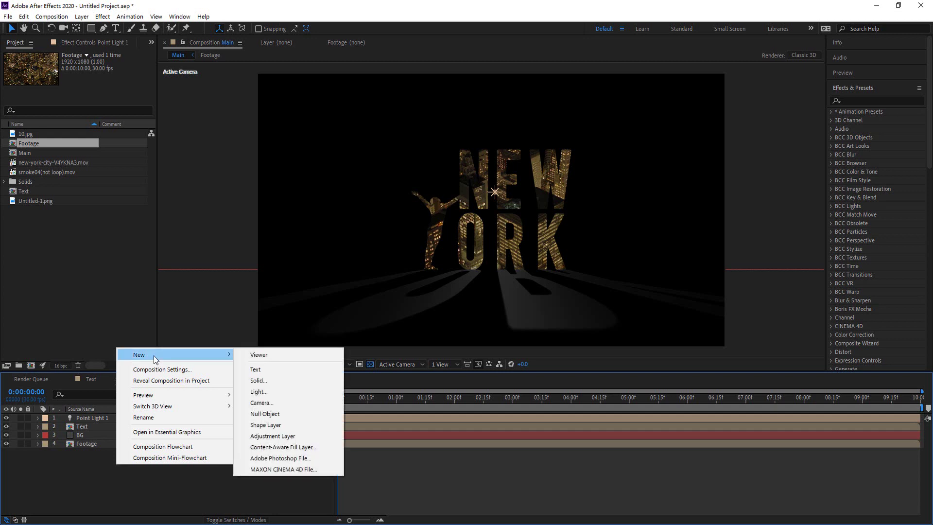
left_click(274, 405)
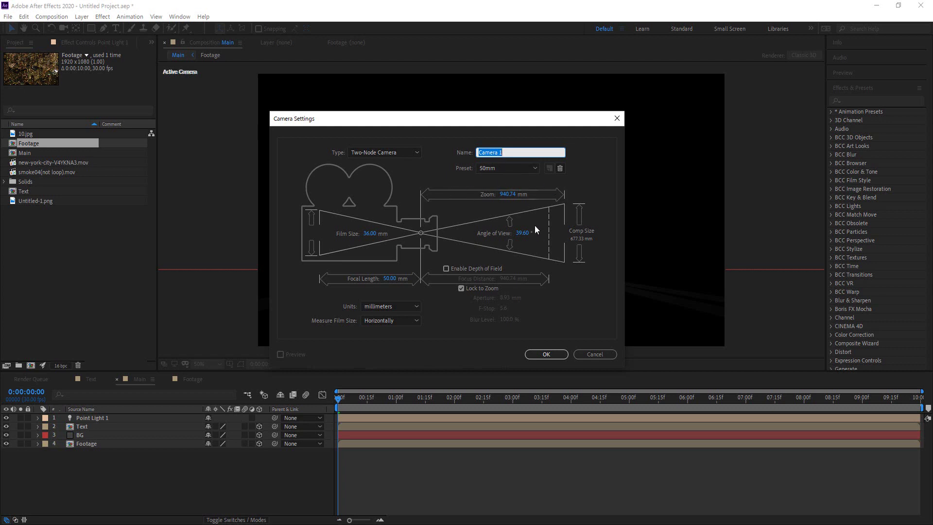
left_click(547, 355)
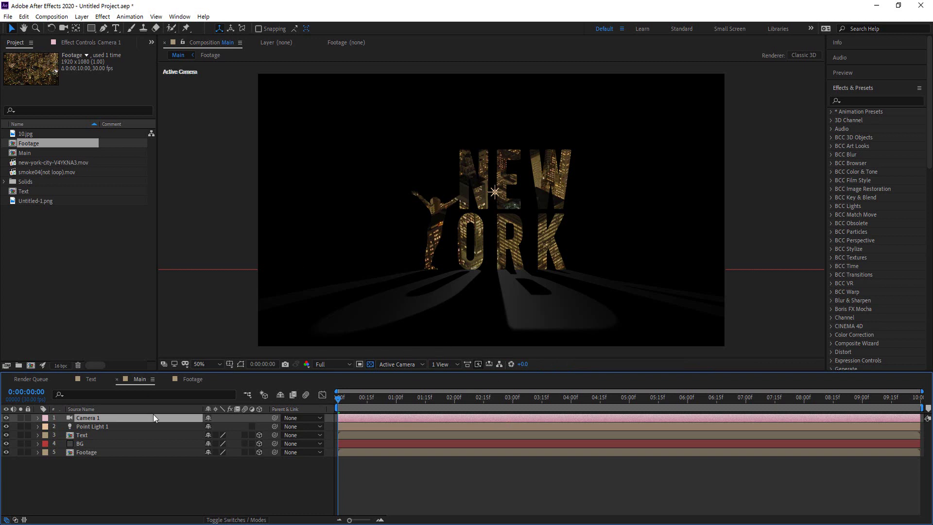
- Add a null object, make it a 3D layer and move it to about 926, 516
left_click(130, 467)
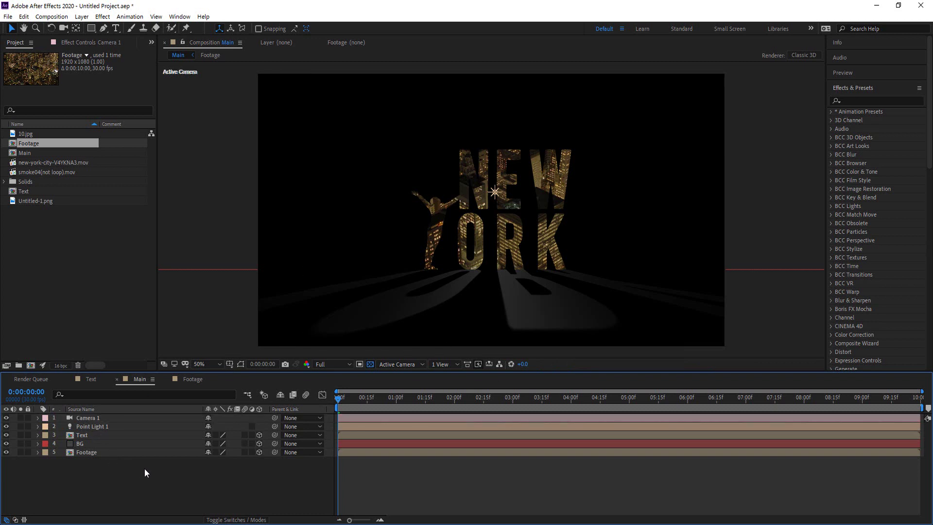
right_click(144, 469)
mouse_move(179, 361)
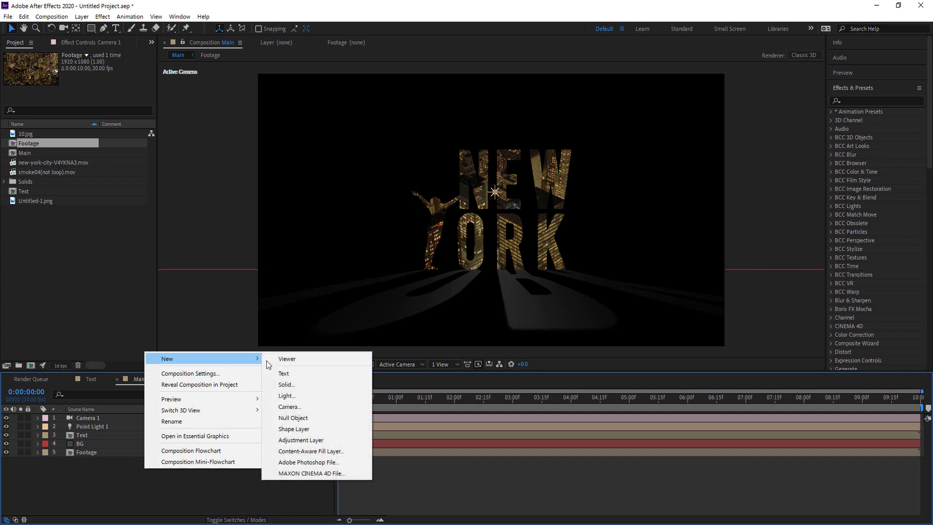
left_click(289, 419)
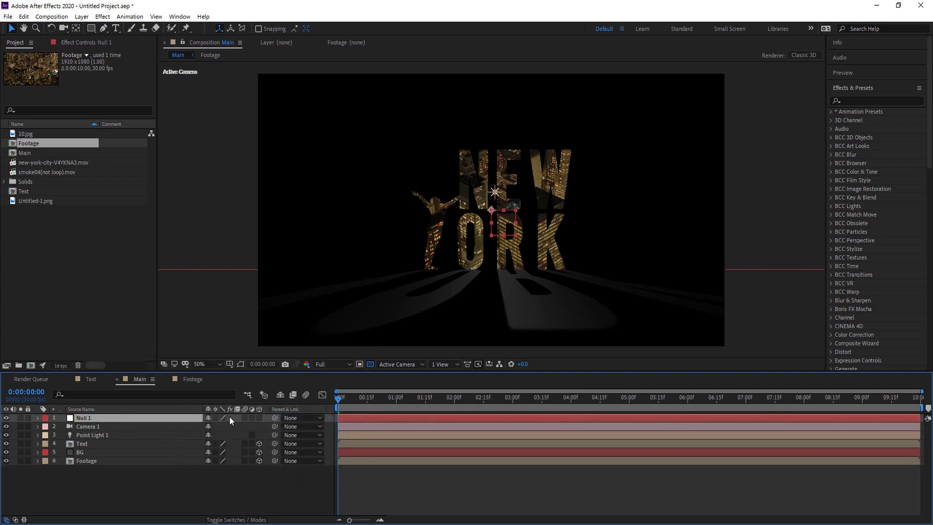
left_click(261, 416)
mouse_move(516, 212)
left_mouse_down()
mouse_move(485, 180)
mouse_move(509, 205)
left_mouse_up()
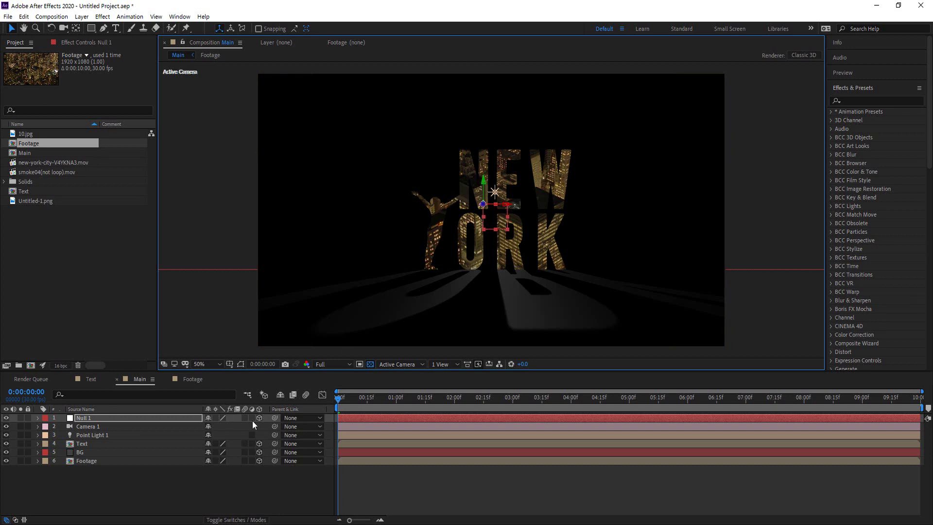
- Parent Camera 1 to the null object and reveal the null's Position property
left_click(112, 429)
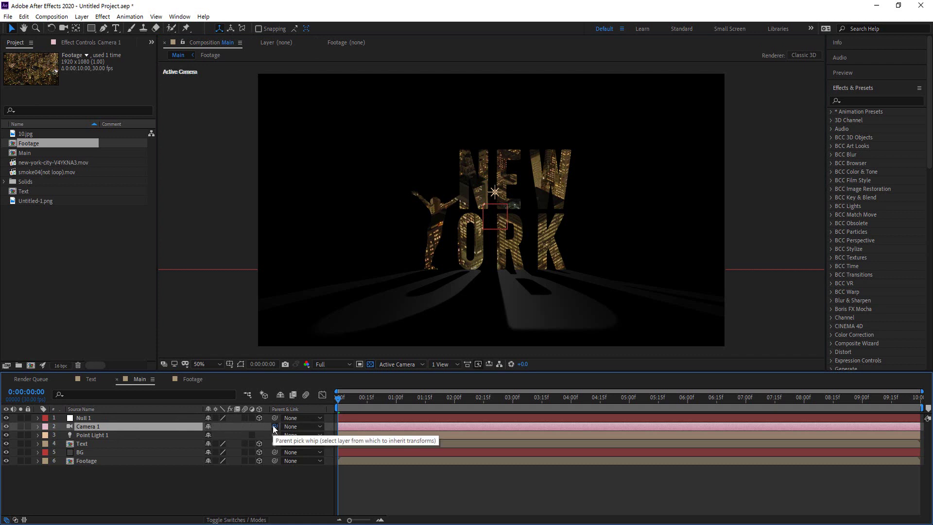
left_click_drag(273, 426, 132, 417)
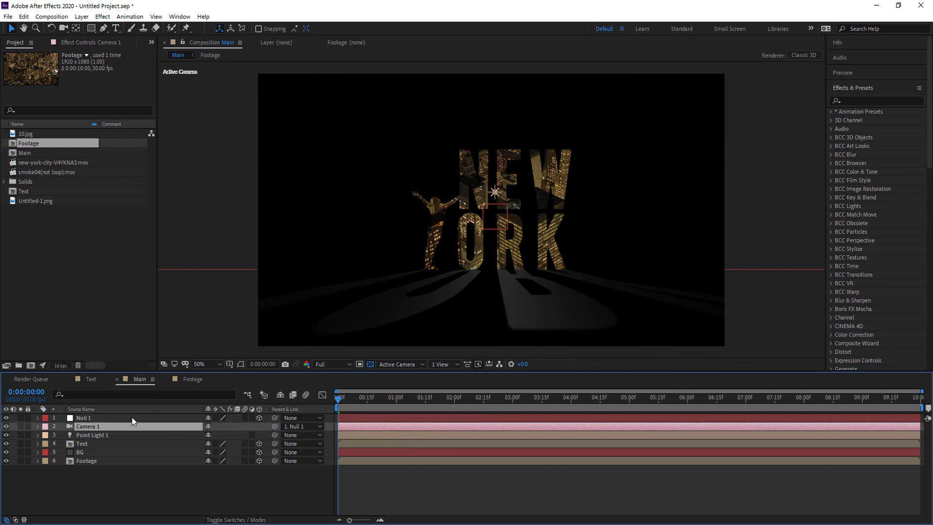
left_click(107, 418)
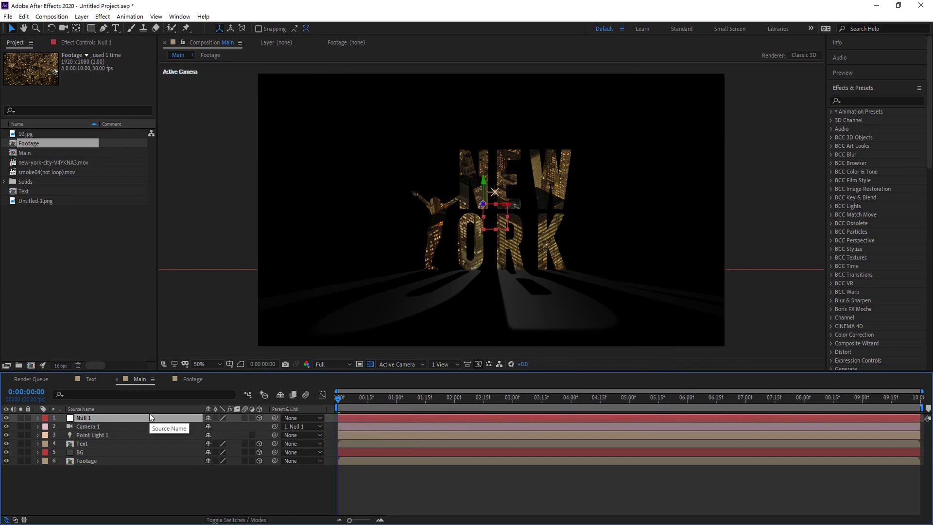
key("p")
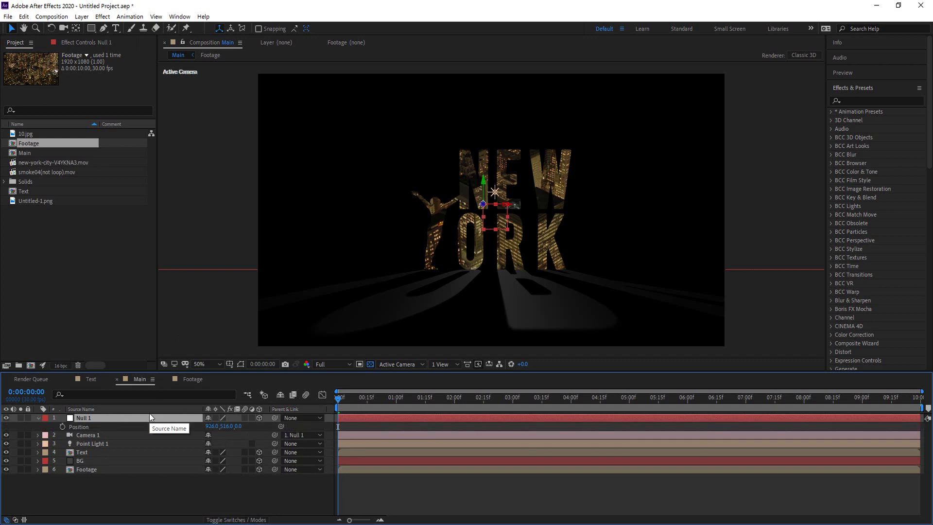
- Move Null 1 in to Z 2098, then shift it to X 892 and Y 488 to reframe the letters
left_click_drag(238, 426, 866, 440)
left_click_drag(932, 505, 930, 506)
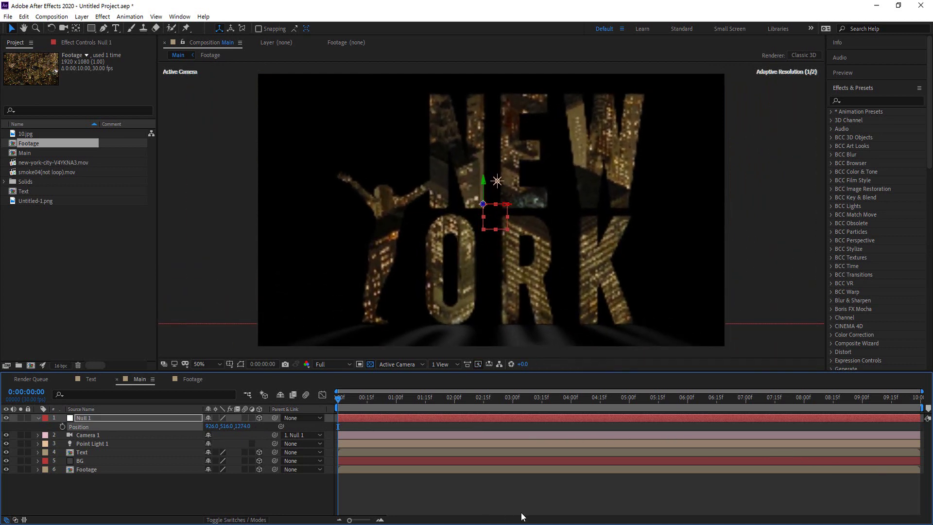
left_click_drag(241, 426, 690, 436)
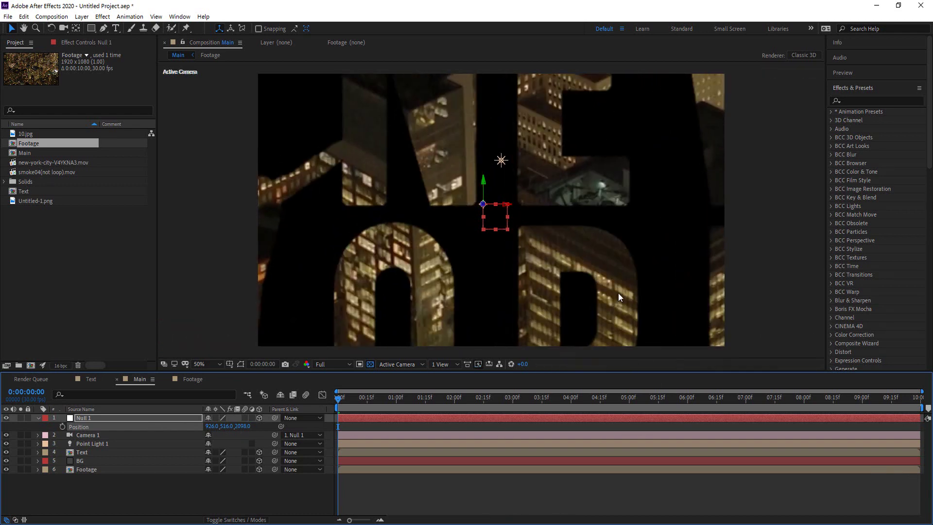
left_click_drag(511, 208, 489, 179)
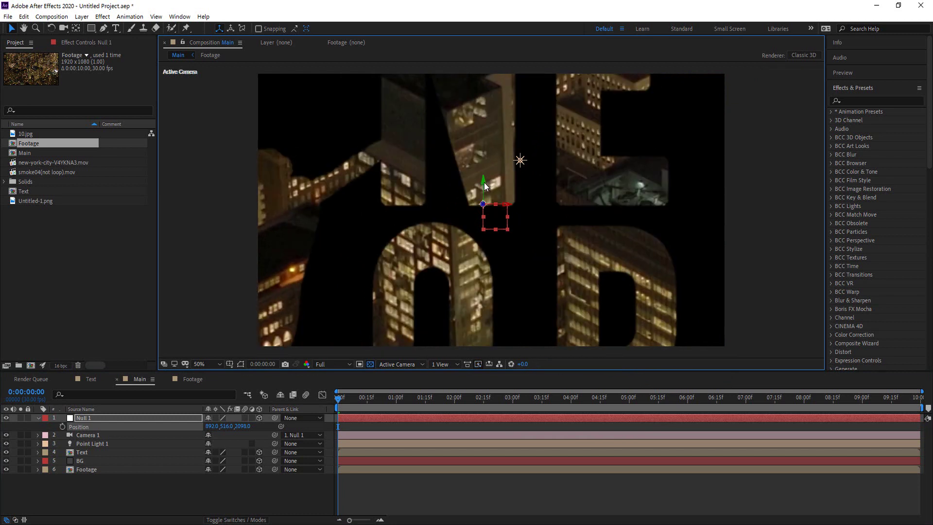
left_click_drag(485, 185, 486, 178)
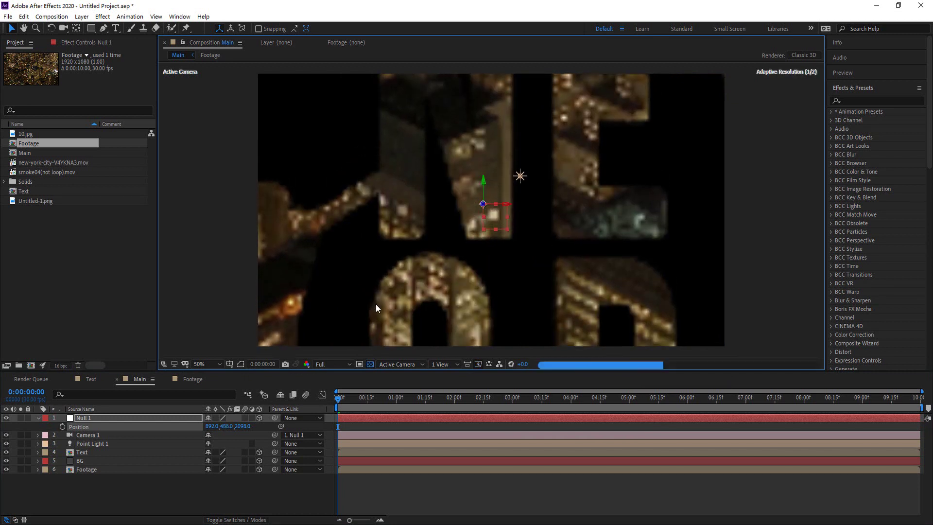
- Test the camera push-in and pull-back by varying Null 1's Z position, ending at 207
left_click_drag(237, 429, 523, 423)
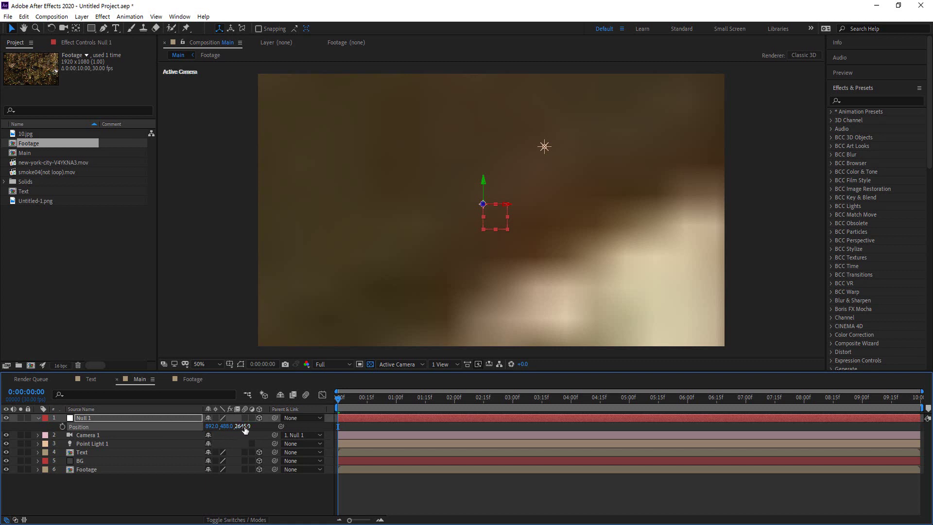
left_click_drag(245, 430, 185, 431)
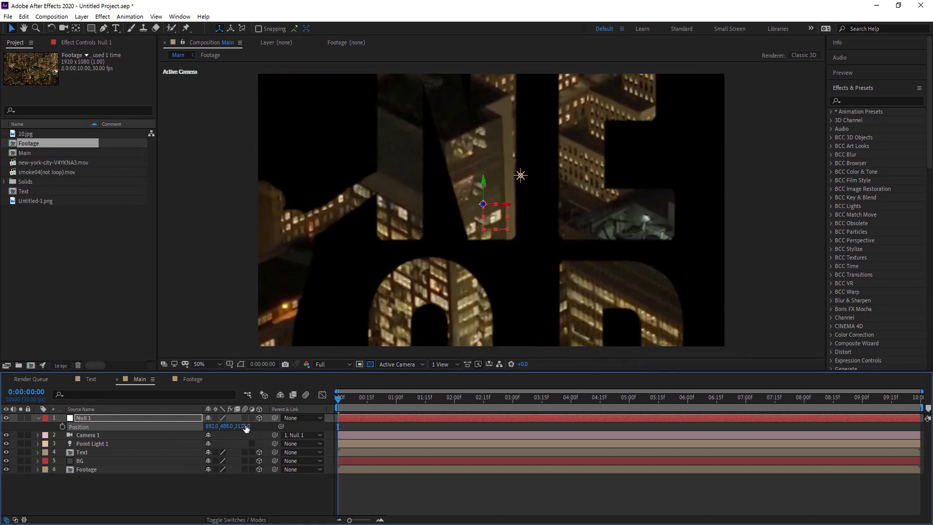
left_click_drag(242, 426, 187, 428)
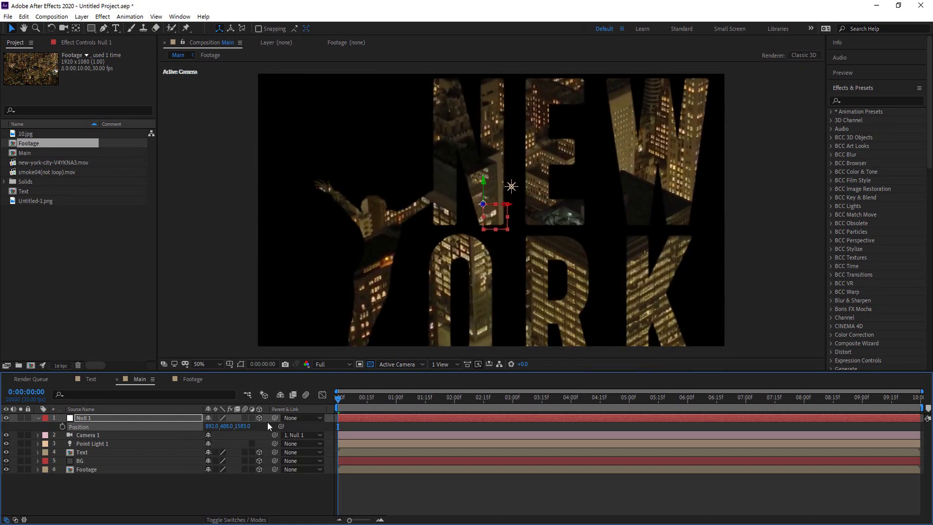
left_click_drag(248, 426, 174, 430)
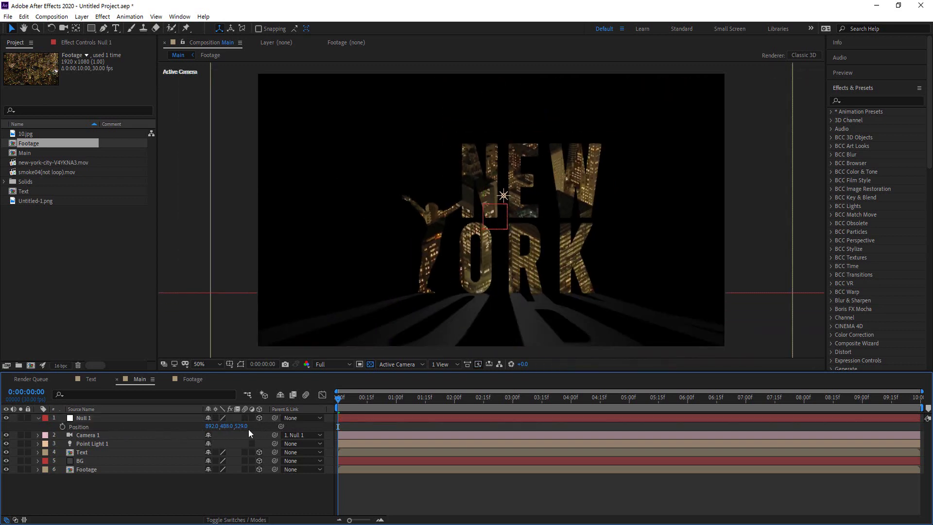
left_click_drag(243, 427, 27, 440)
left_click_drag(244, 427, 287, 435)
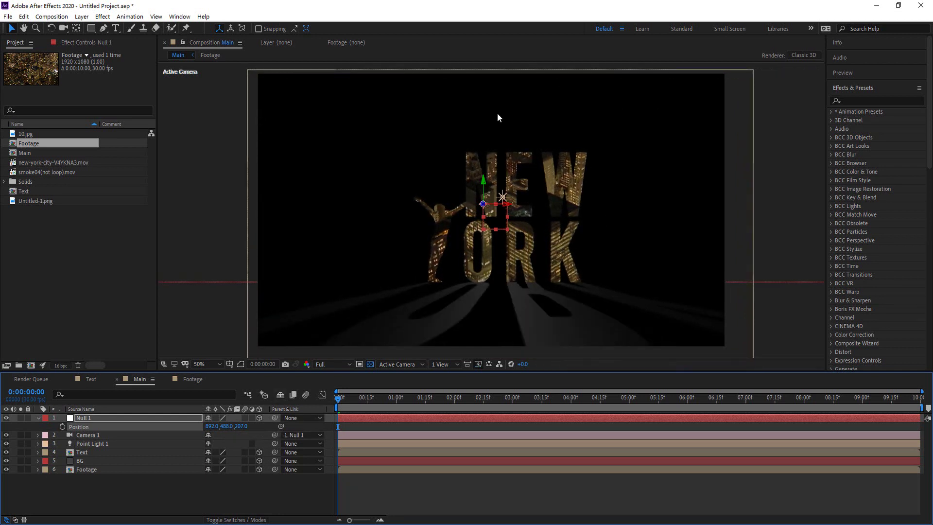
left_click(131, 499)
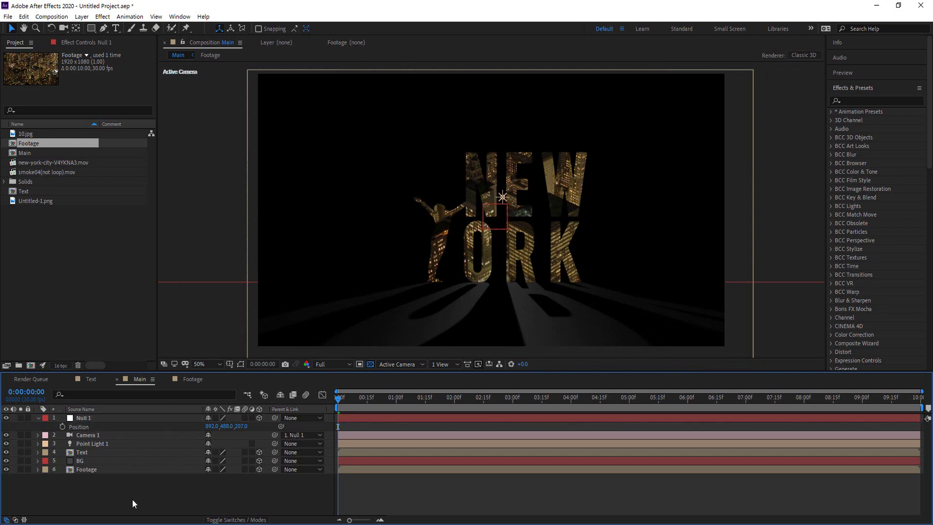
- Push the Footage layer back to a Z position of 2371 and scale it to 197%
left_click(128, 472)
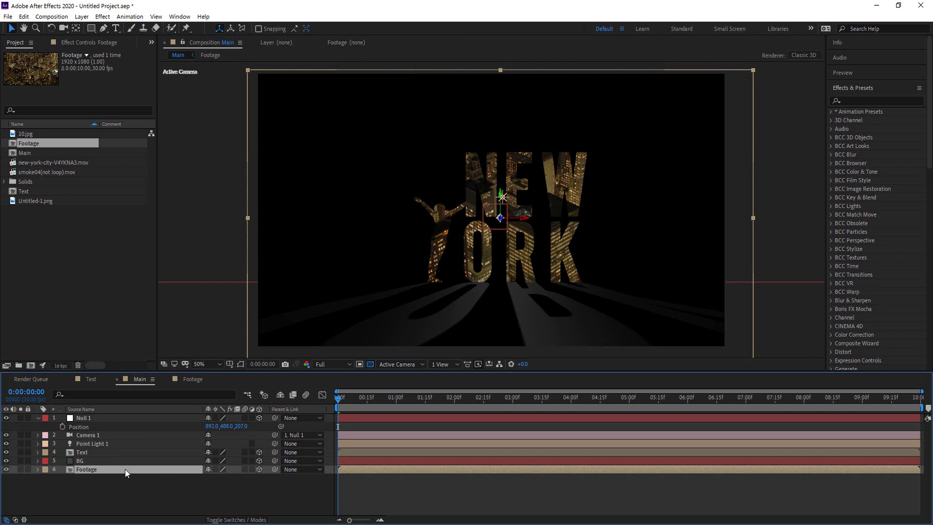
key("p")
left_click_drag(238, 483, 928, 488)
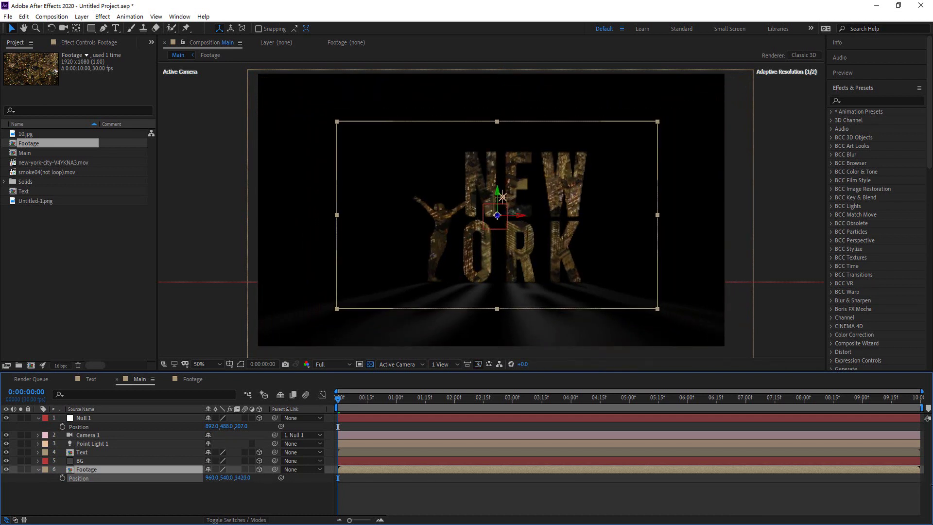
left_click_drag(245, 481, 721, 479)
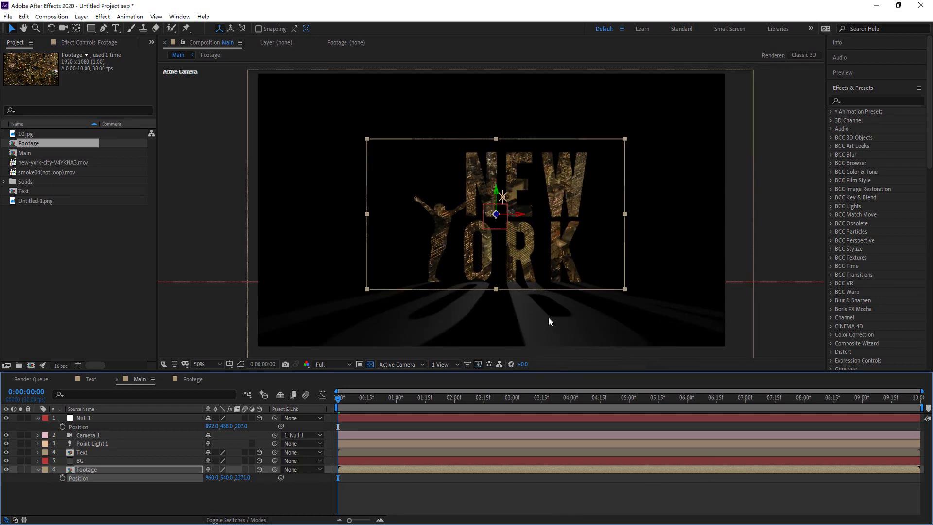
left_click(93, 470)
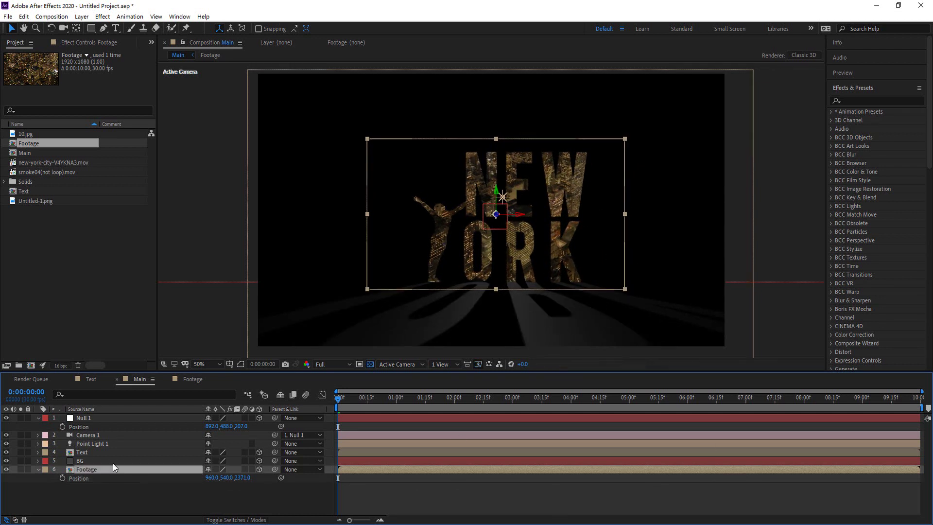
key("s")
left_click_drag(252, 483, 308, 489)
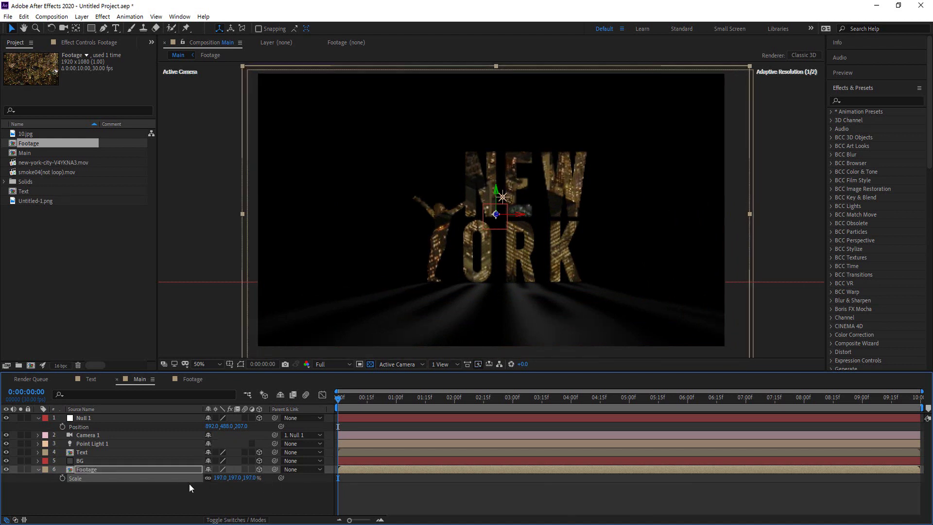
- Keyframe Null 1's position with Z 2703 at 0 seconds and Z 199 at 5 seconds
left_click(85, 419)
left_click_drag(244, 429, 908, 463)
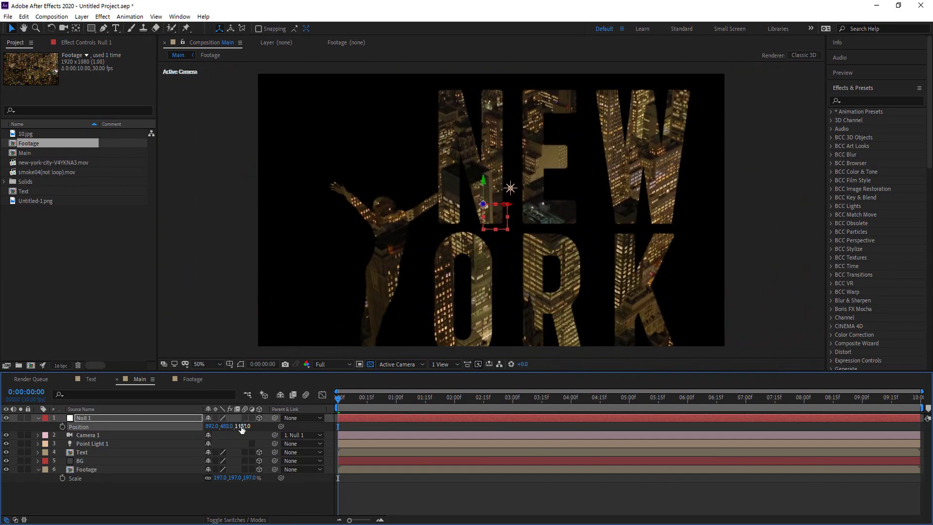
left_click_drag(244, 426, 884, 478)
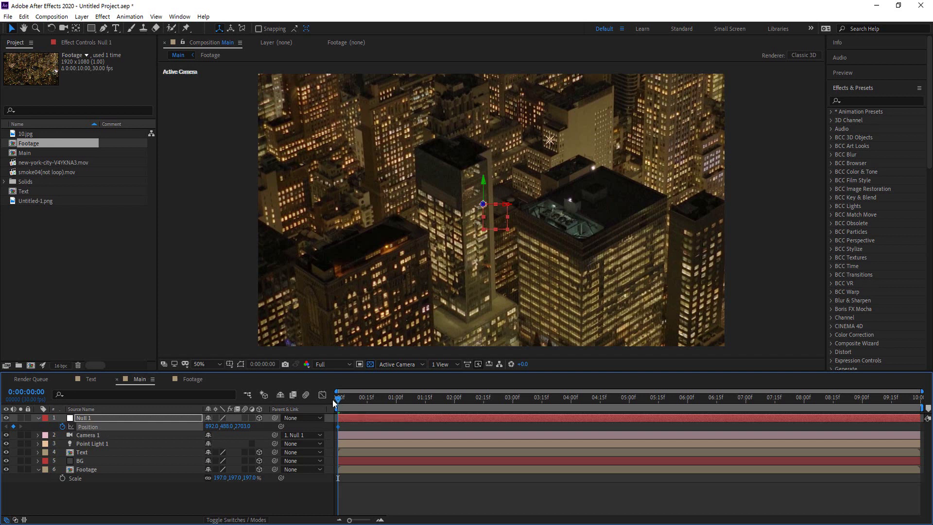
left_click_drag(338, 399, 631, 413)
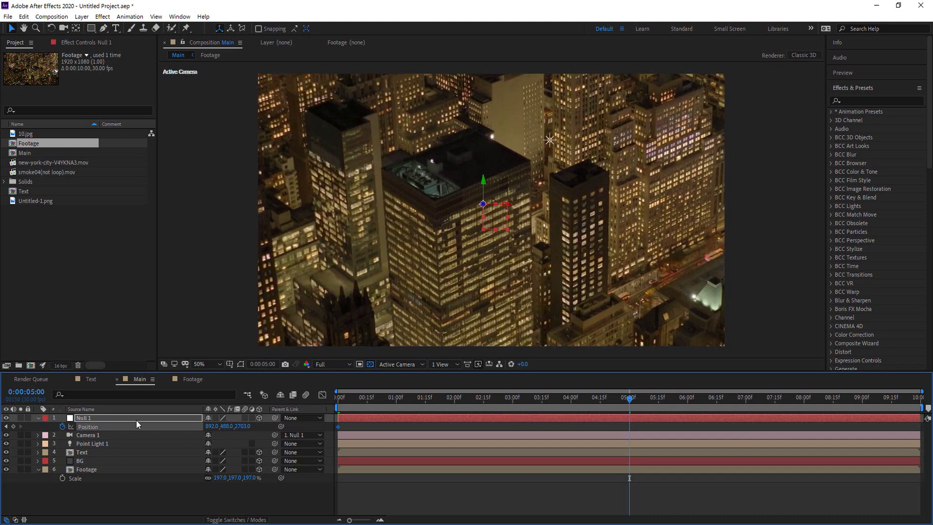
left_click_drag(243, 426, 141, 435)
left_click_drag(242, 426, 39, 429)
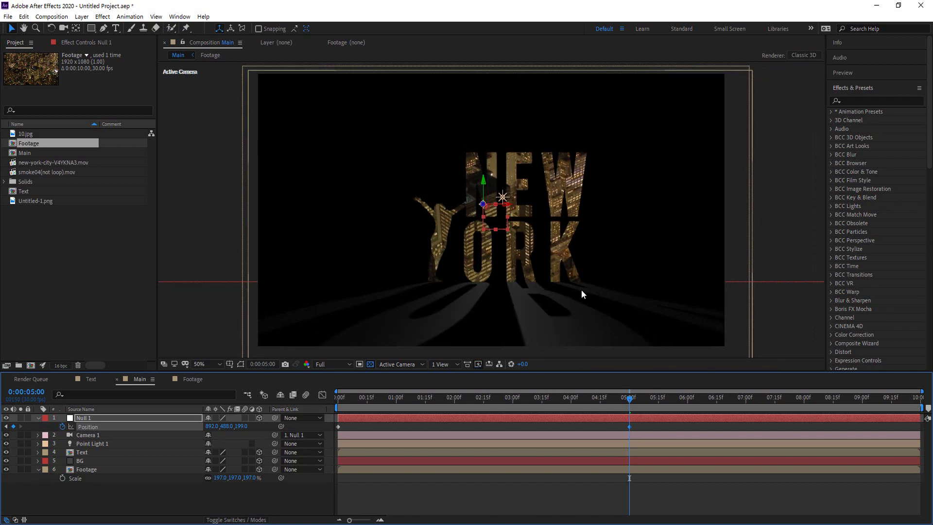
- Apply Easy Ease to Null 1's position keyframes and shape the speed graph to peak near 1 second and slow gradually
left_click_drag(629, 397, 326, 433)
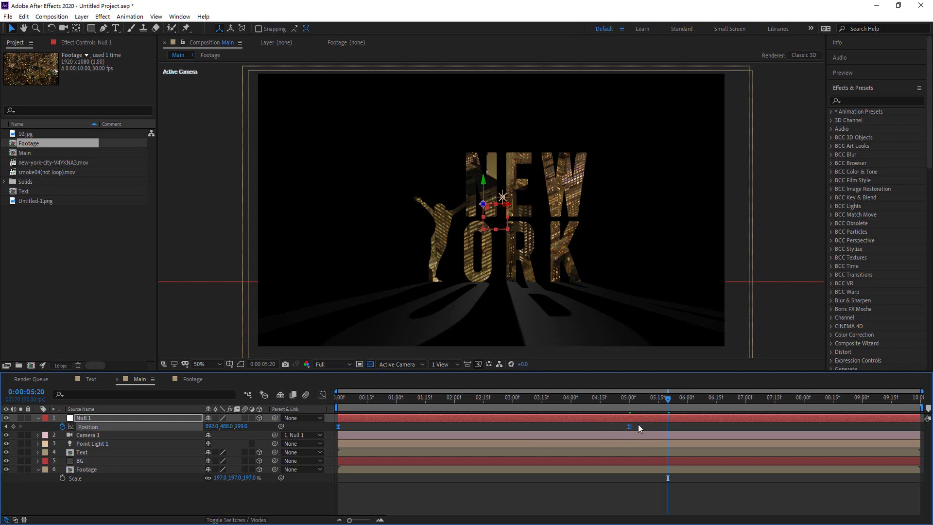
left_click(322, 394)
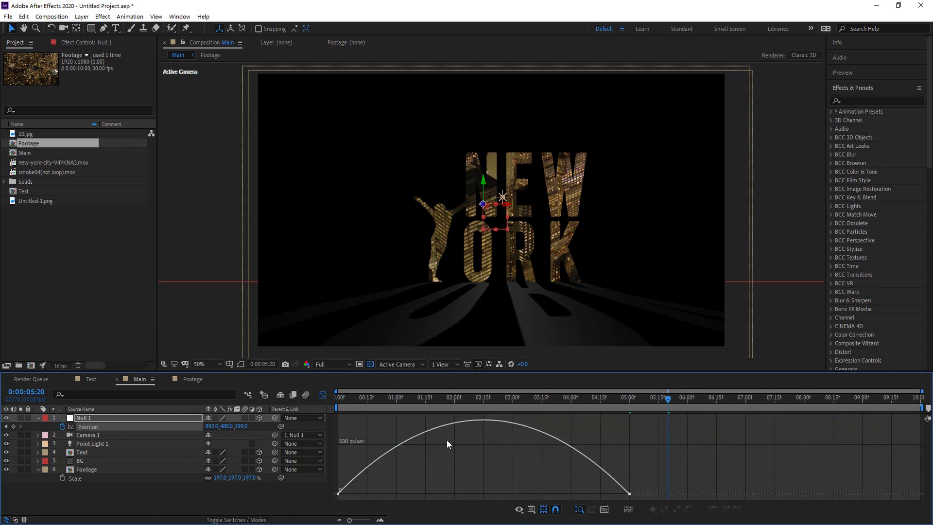
left_click_drag(639, 484, 489, 498)
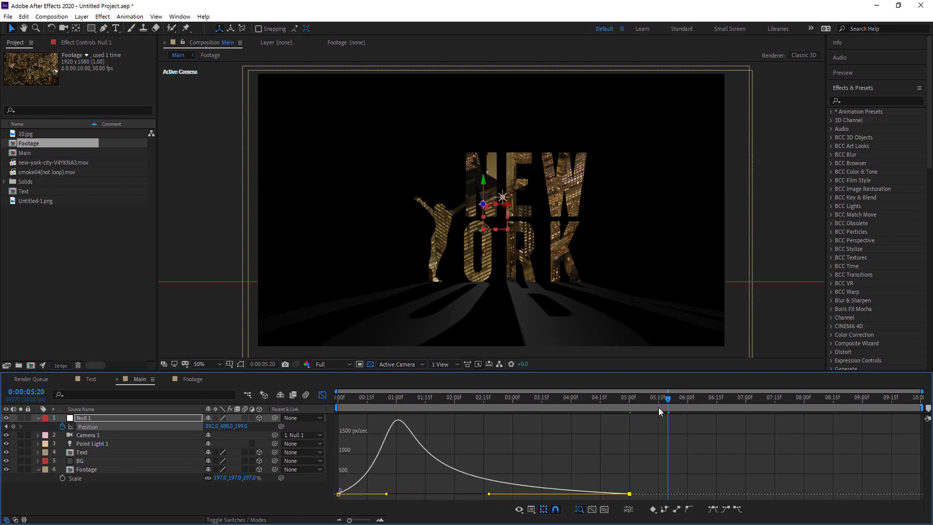
left_click_drag(668, 399, 265, 447)
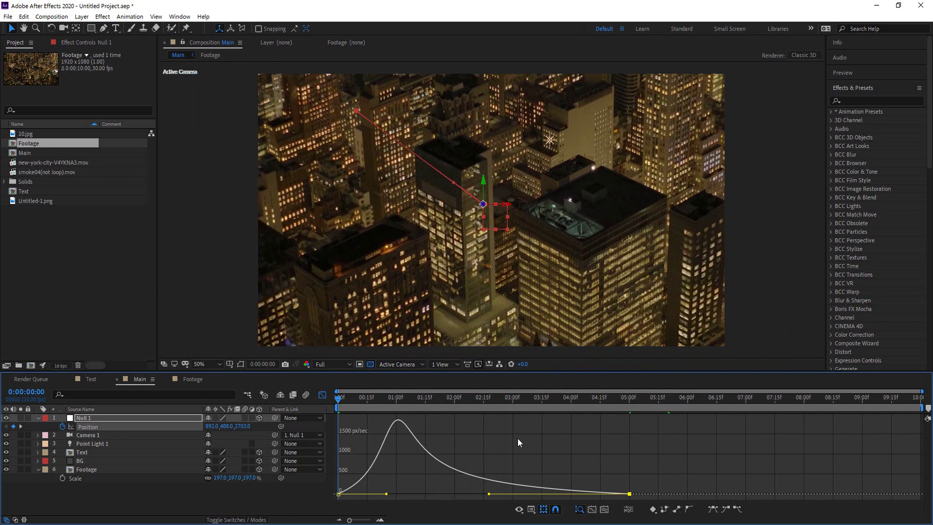
left_click(323, 395)
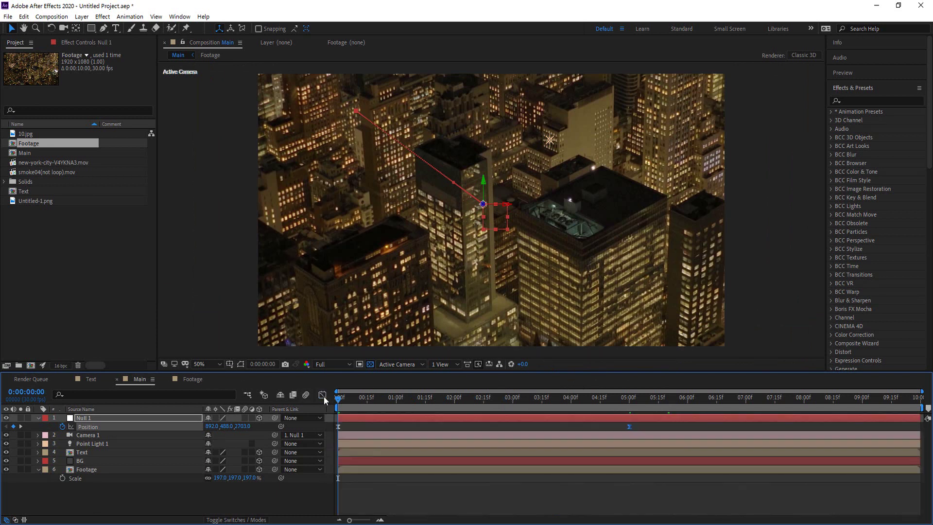
- Play back the camera pull-out from the start to about 4 seconds
key("space")
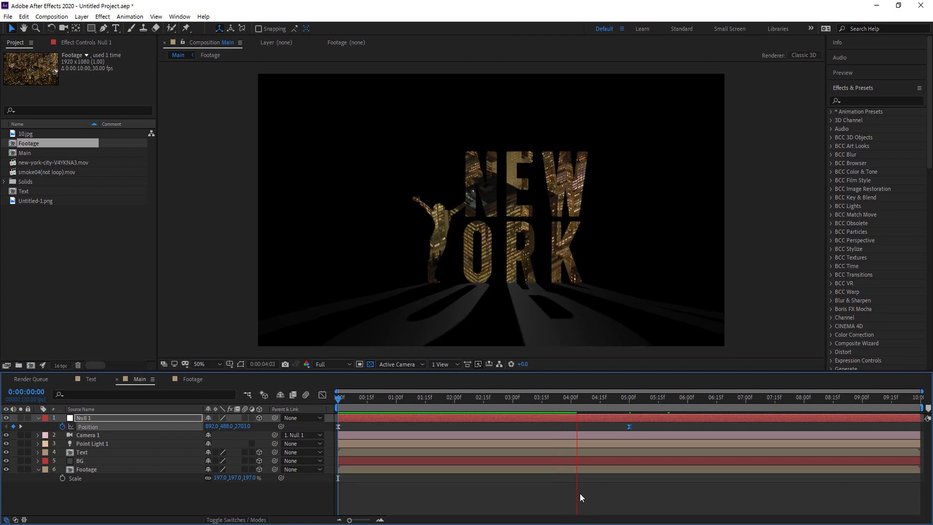
key("space")
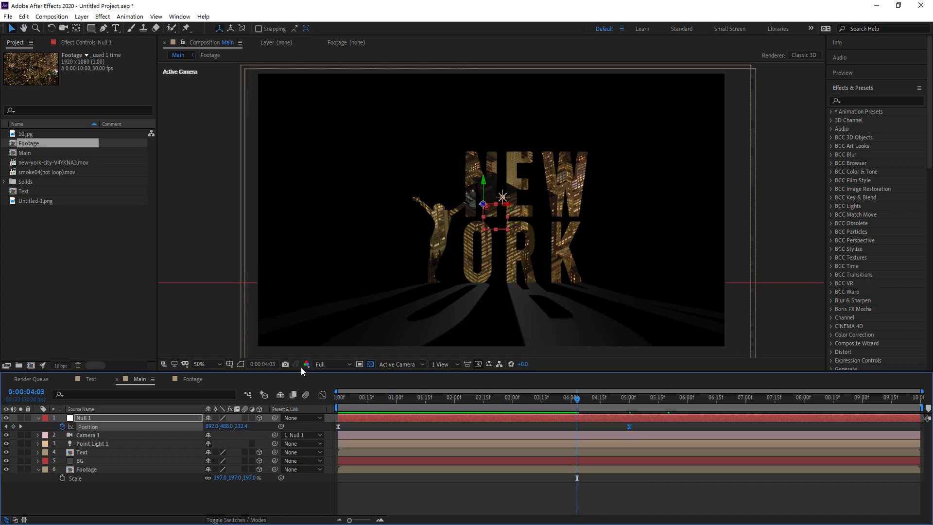
left_click(375, 366)
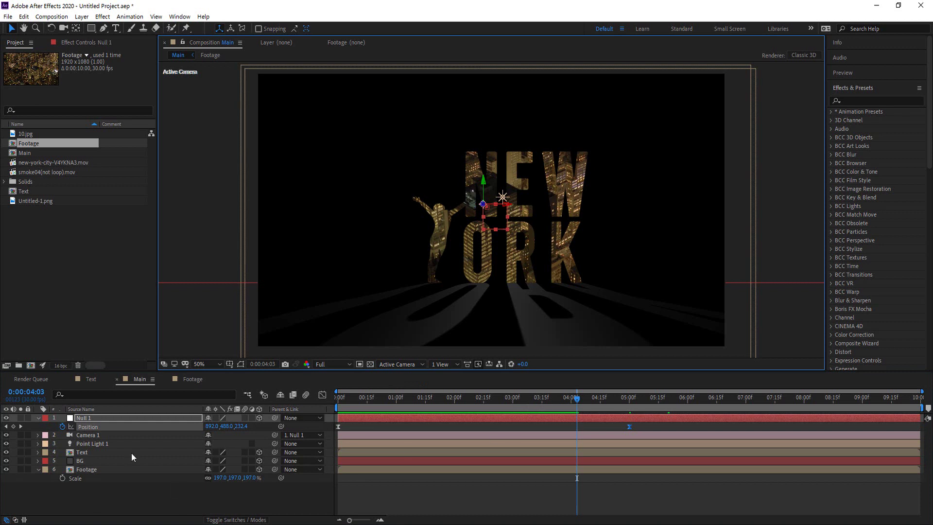
- Collapse the Null 1 and Footage properties and move the current time to 0:00:04:00
left_click(38, 418)
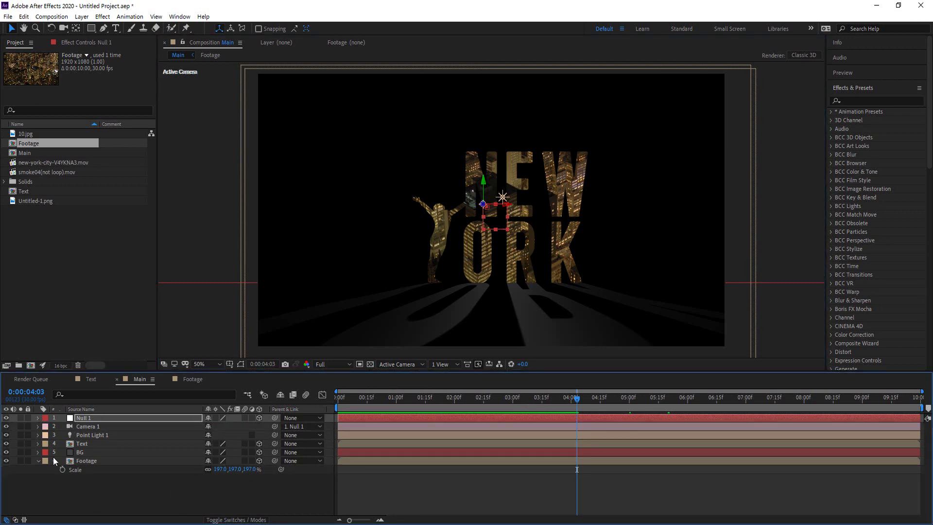
left_click(37, 461)
mouse_move(576, 399)
left_mouse_down()
mouse_move(362, 412)
mouse_move(482, 419)
mouse_move(571, 411)
mouse_move(533, 402)
mouse_move(319, 411)
mouse_move(571, 416)
left_mouse_up()
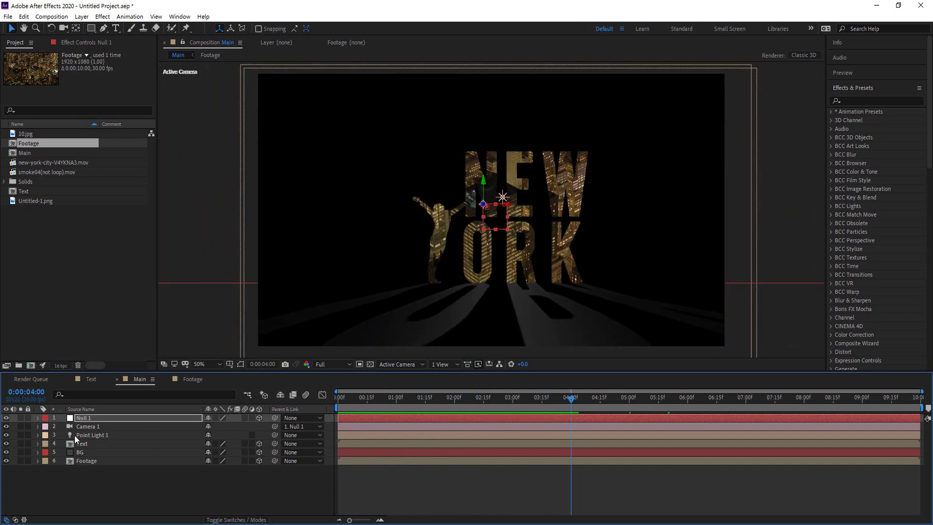
left_click(97, 493)
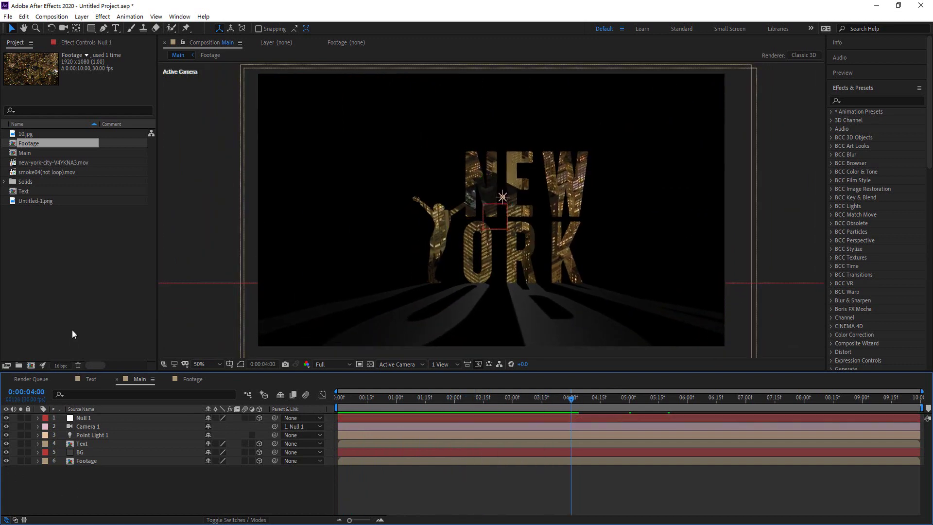
- Add smoke04(not loop).mov to the Main composition as the topmost layer, above Null 1
left_click(39, 173)
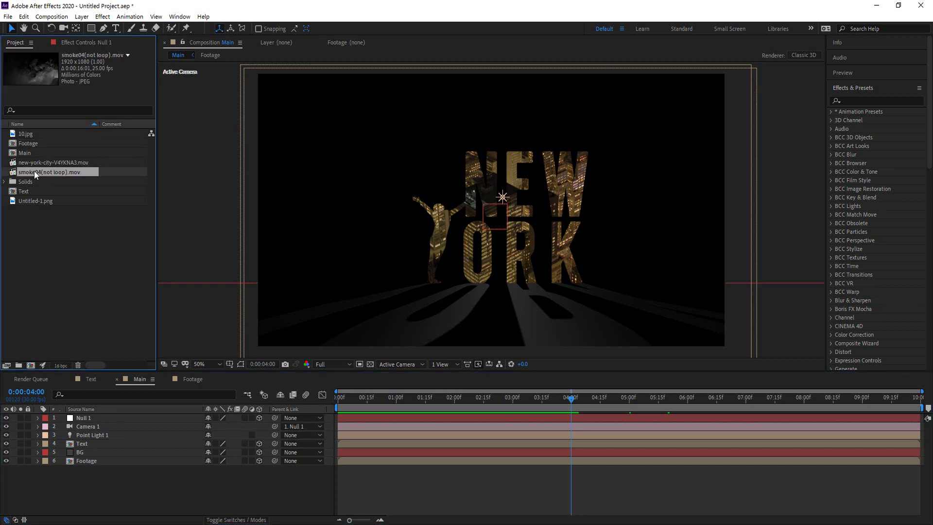
left_click_drag(34, 171, 89, 416)
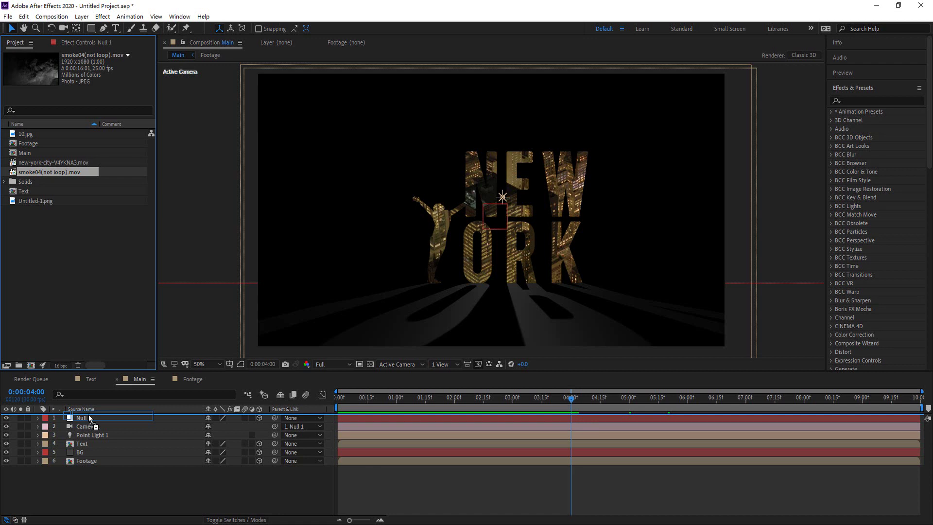
left_click_drag(88, 414, 89, 415)
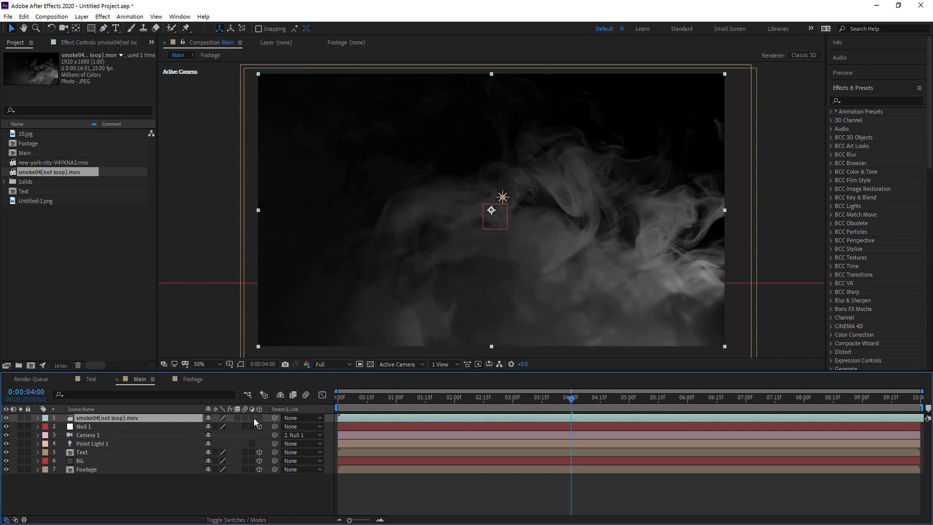
- Set the blending mode of the smoke04(not loop).mov layer to Add and check it over the title around 6 seconds
left_click(241, 520)
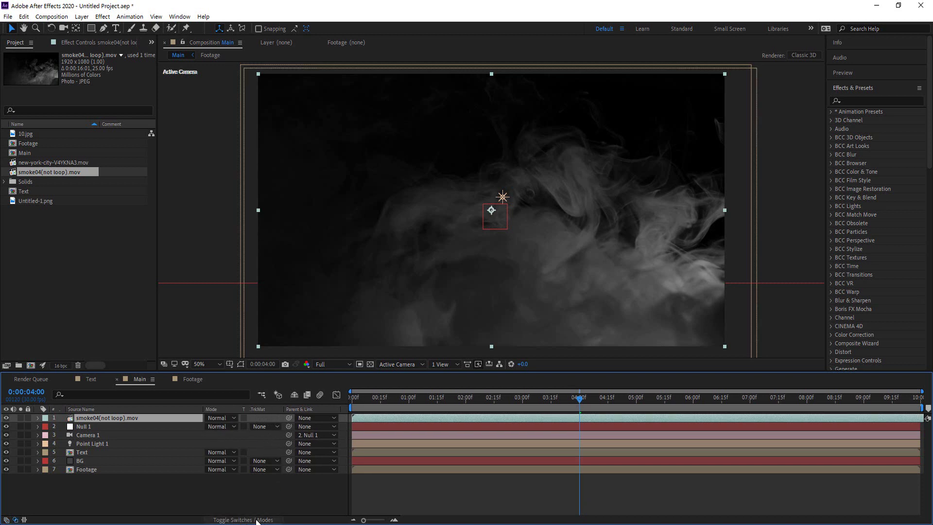
left_click(235, 417)
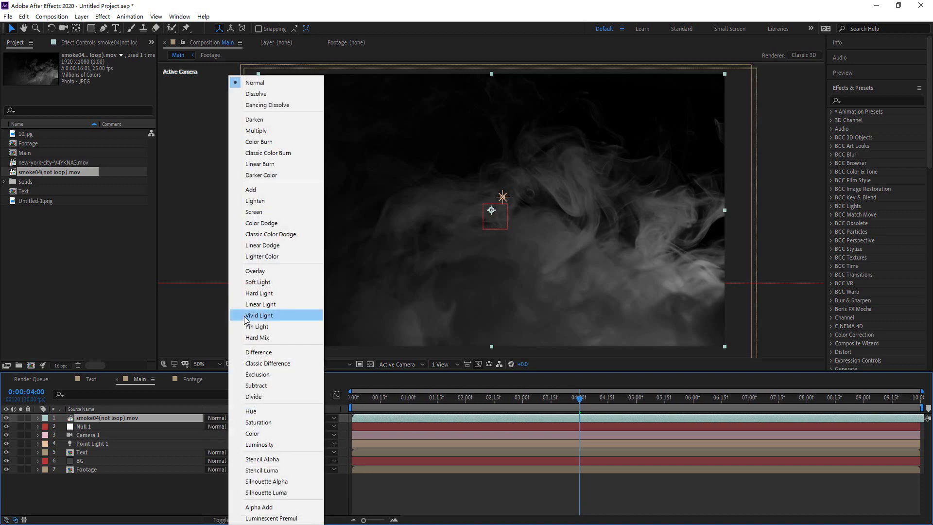
left_click(258, 189)
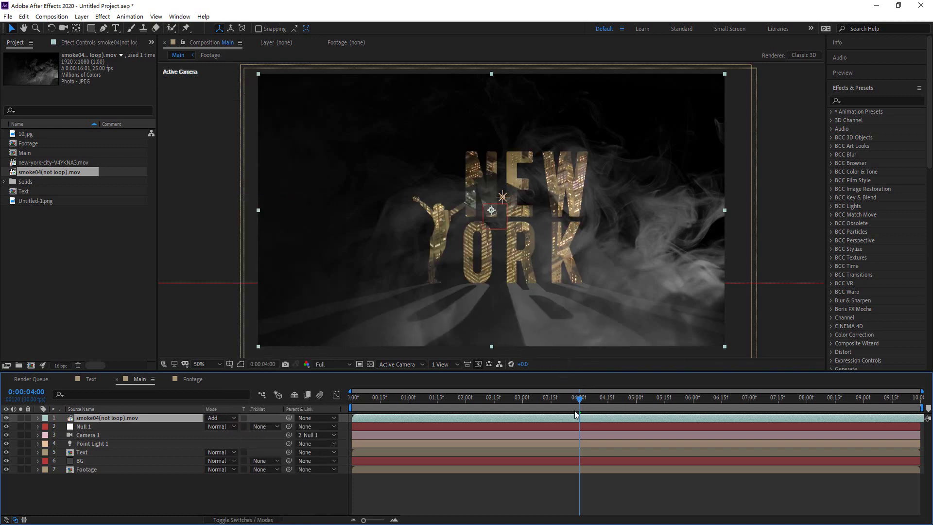
left_click_drag(579, 402, 707, 416)
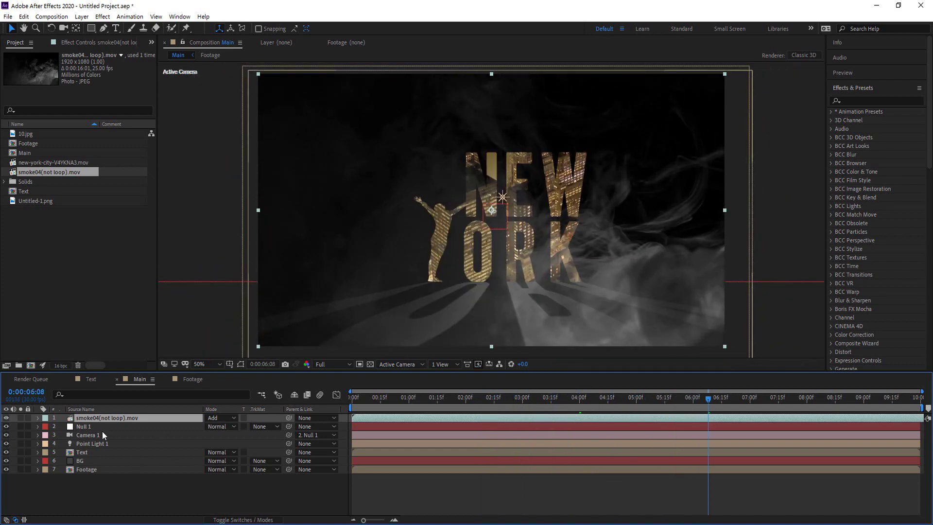
- Scale the smoke layer up to 1443% so the haze spreads softly across the whole frame
key("s")
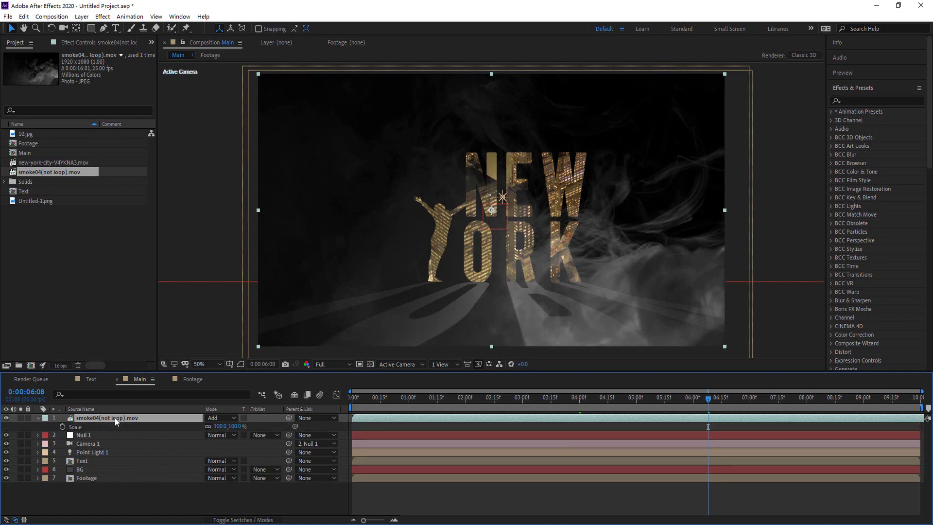
left_click_drag(235, 427, 842, 444)
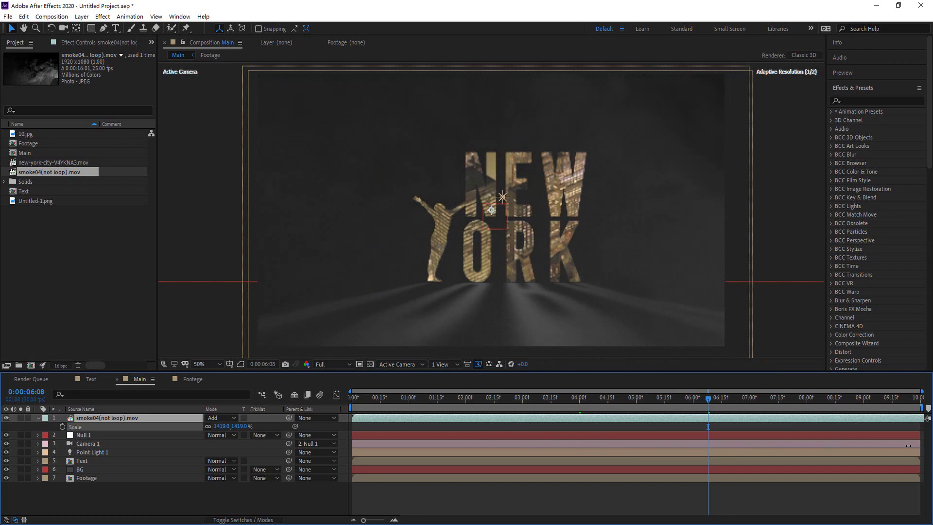
left_click_drag(908, 446, 915, 442)
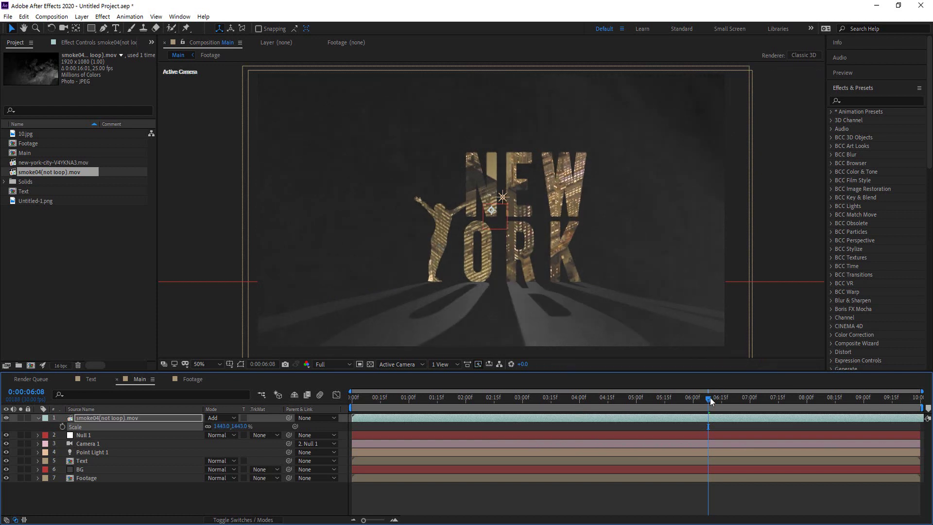
- Shift the smoke layer's start to 0:00:00:15 and place the current time there
left_click_drag(710, 398, 381, 439)
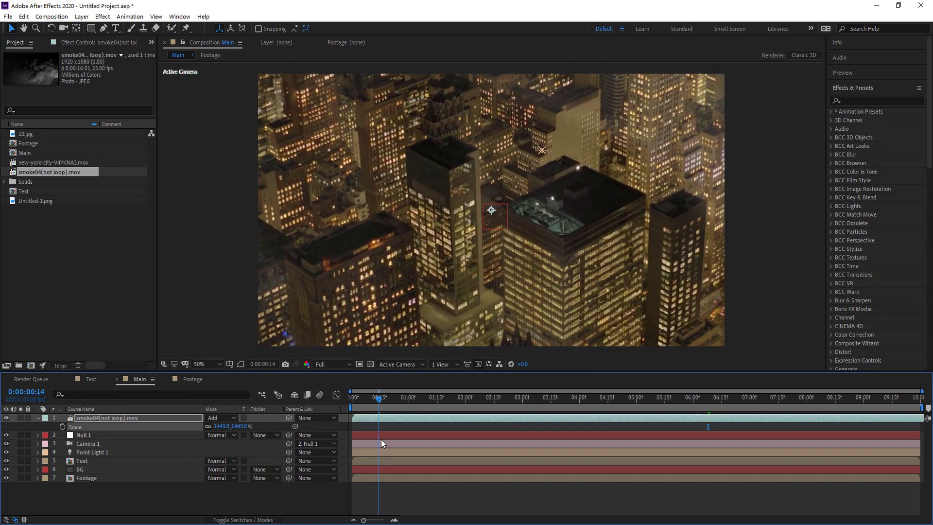
left_click_drag(381, 439, 381, 445)
left_click_drag(384, 419, 405, 420)
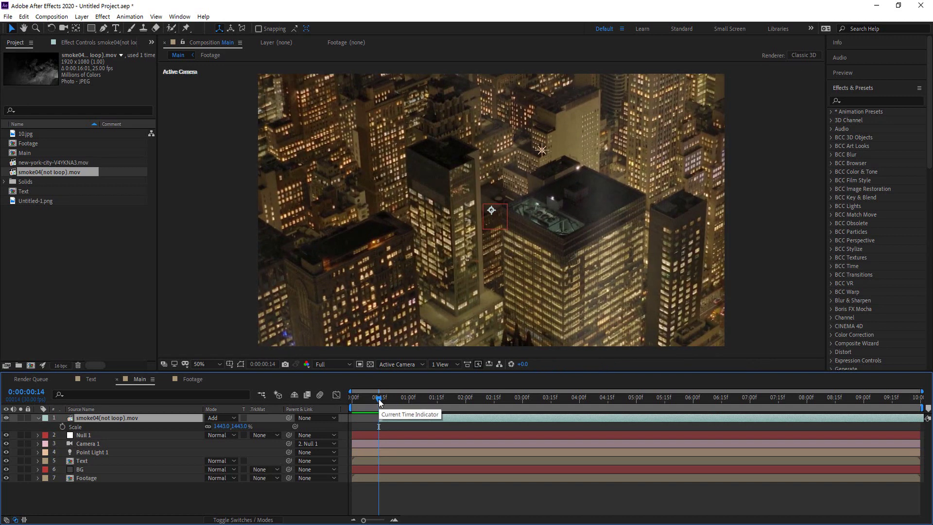
left_click_drag(380, 402, 379, 422)
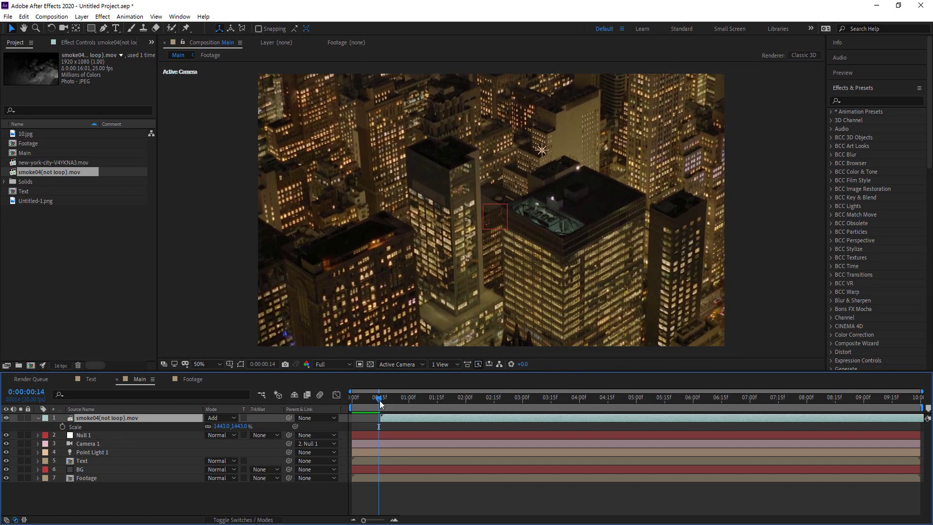
left_click_drag(380, 404, 381, 404)
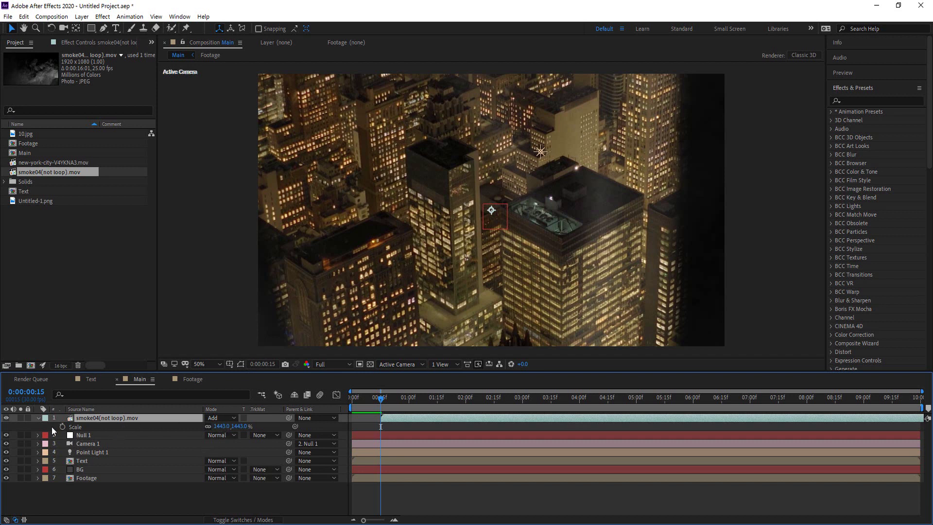
- Add an opacity keyframe of 0% to the smoke layer at 0:00:00:15
key("t")
left_click(62, 427)
left_click(210, 426)
type("00")
key("Return")
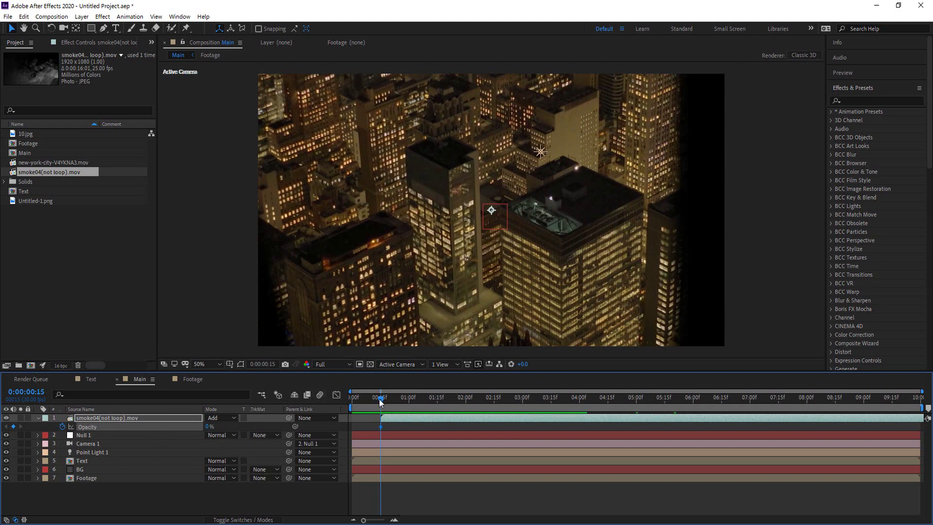
- Add a second opacity keyframe to the smoke layer at 0:00:04:00 and bring its value to 45%
key("space")
left_click_drag(488, 409, 579, 412)
left_click_drag(207, 427, 238, 431)
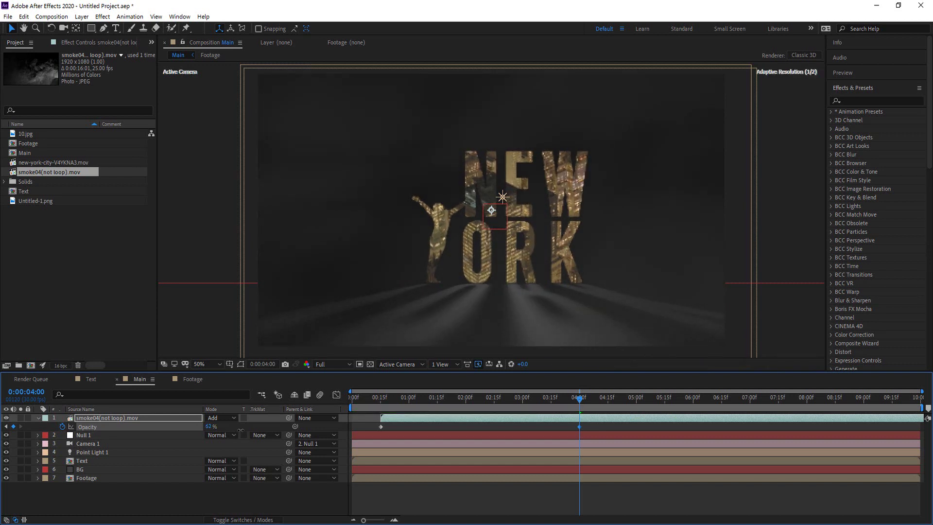
left_click_drag(241, 430, 238, 430)
left_click_drag(238, 429, 237, 429)
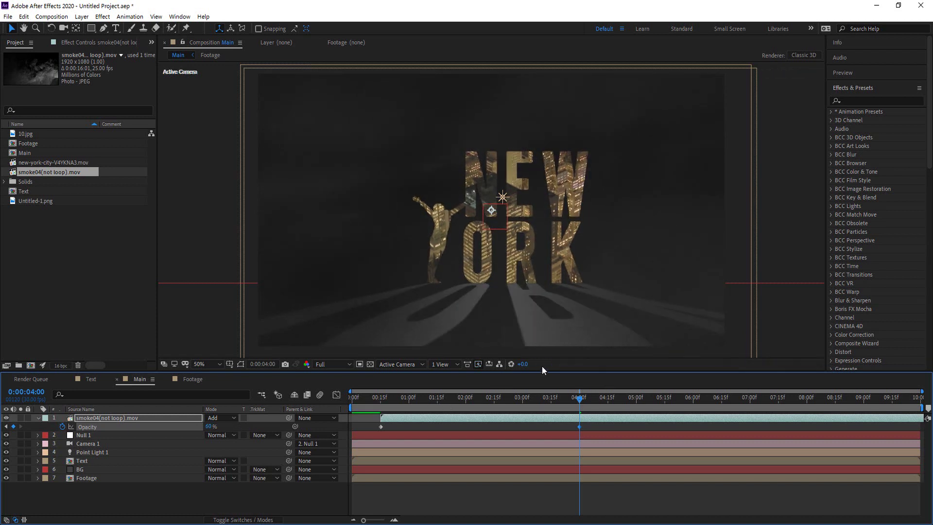
mouse_move(576, 397)
left_mouse_down()
mouse_move(514, 404)
mouse_move(591, 407)
left_mouse_up()
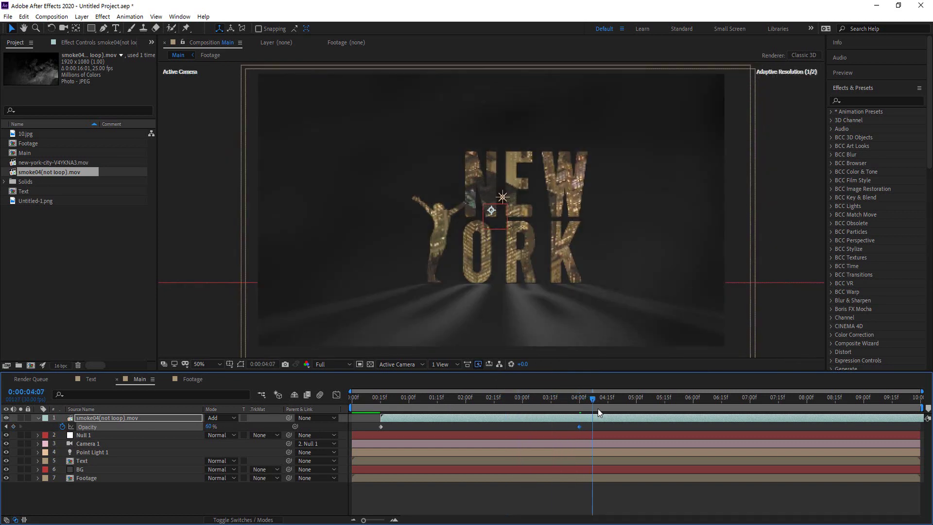
key("j")
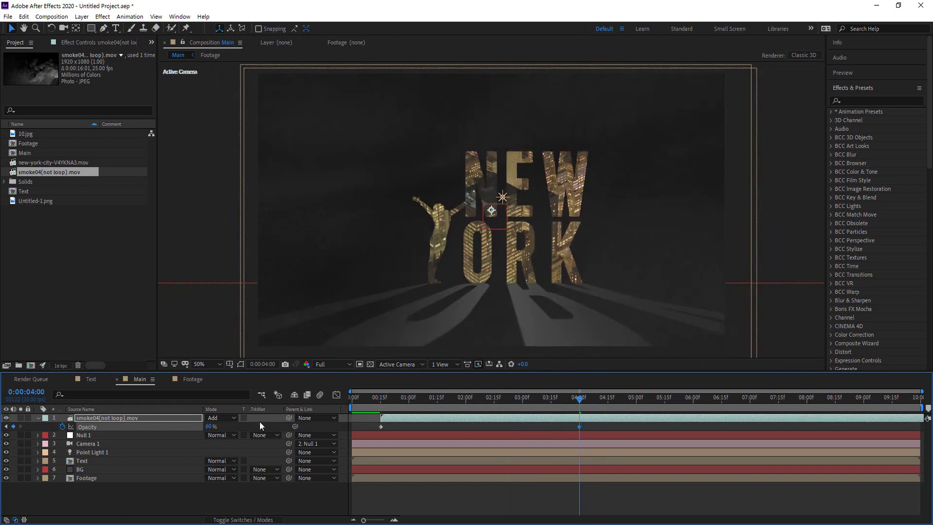
left_click_drag(209, 427, 202, 427)
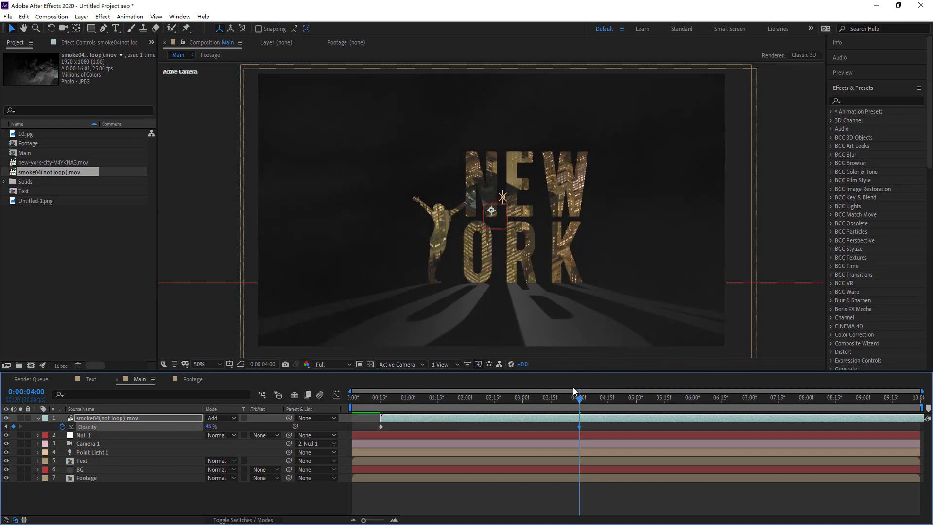
mouse_move(580, 398)
left_mouse_down()
mouse_move(418, 407)
mouse_move(588, 401)
mouse_move(579, 403)
left_mouse_up()
- Add 10.jpg to the Main composition as the topmost layer and set its blending mode to Add
left_click(36, 201)
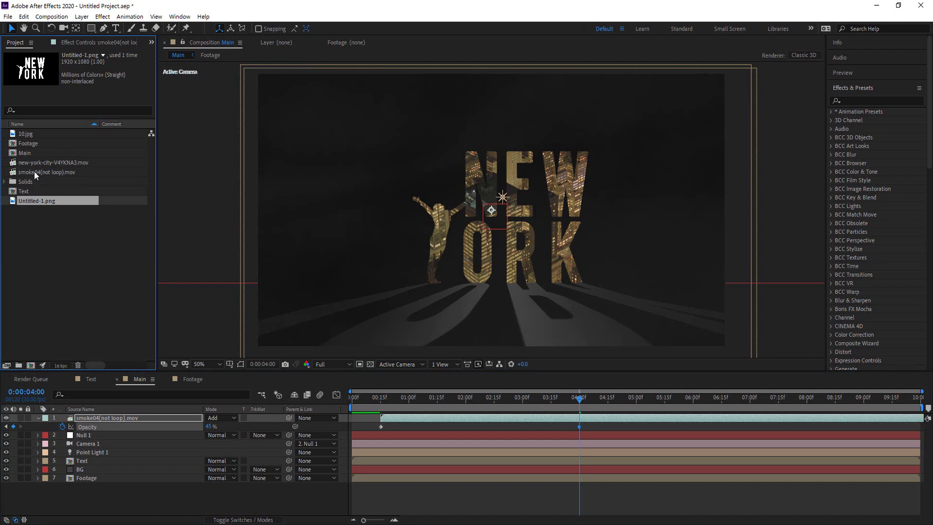
left_click(26, 134)
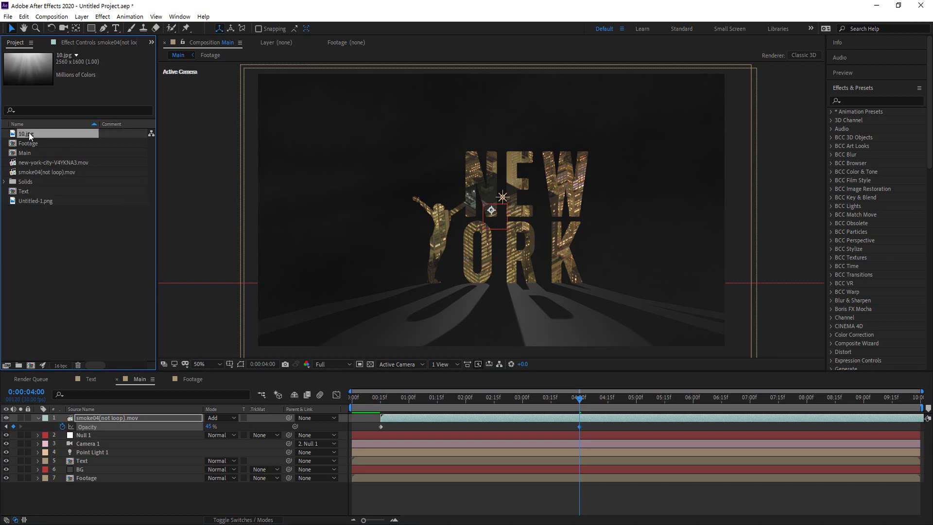
left_click_drag(28, 132, 131, 419)
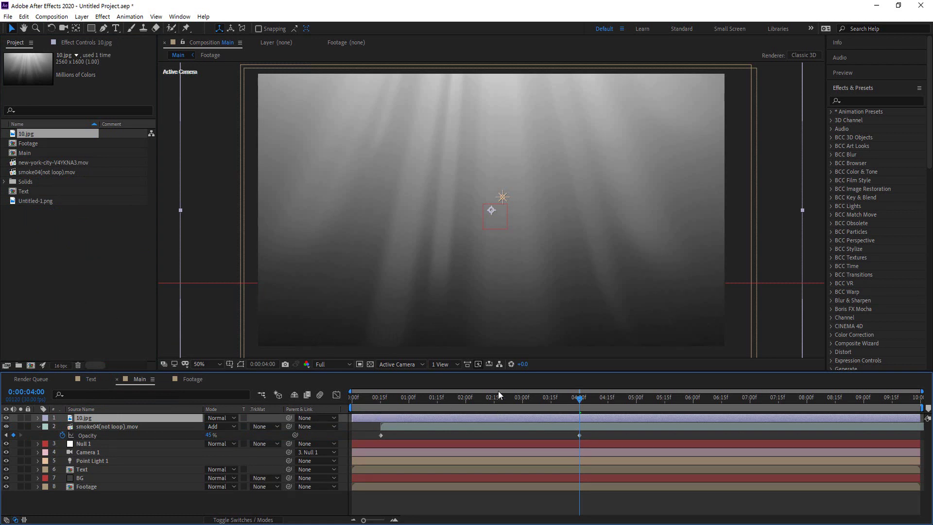
left_click(230, 417)
left_click(256, 192)
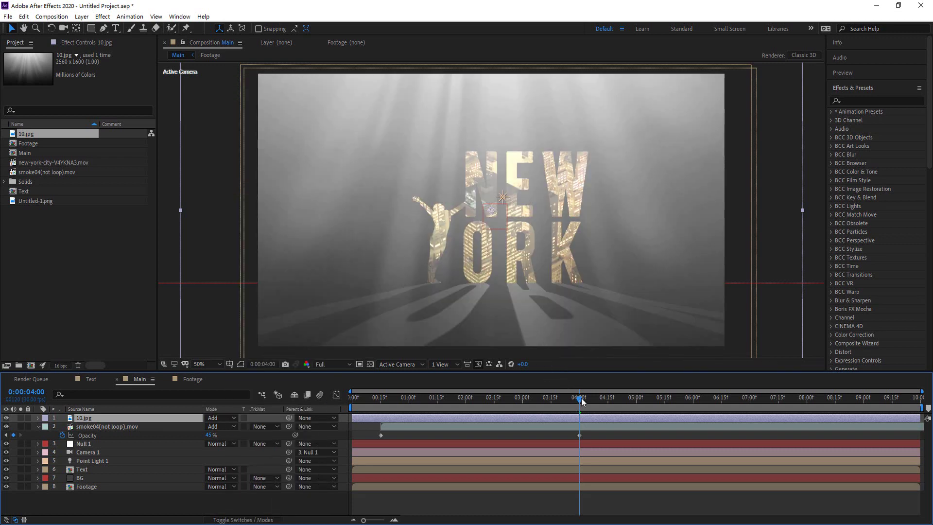
- Make the 10.jpg layer start at 0:00:00:15 and turn on opacity keyframing at that time
left_click_drag(581, 398, 418, 421)
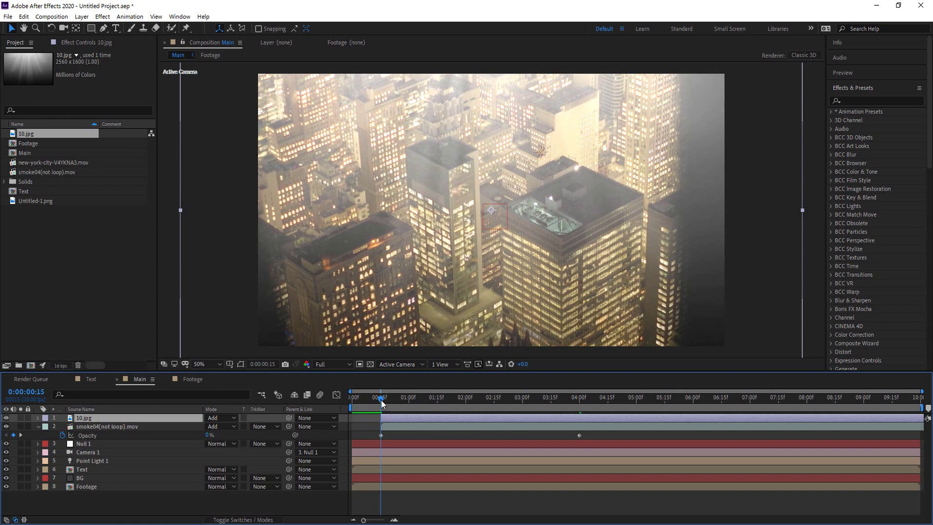
mouse_move(382, 403)
left_mouse_down()
mouse_move(391, 400)
mouse_move(381, 402)
left_mouse_up()
key("t")
left_click(62, 424)
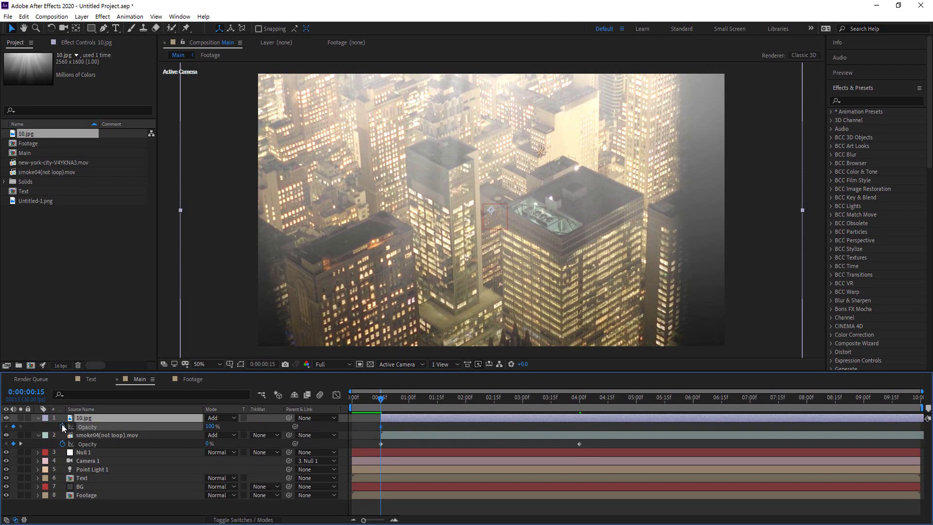
- Keyframe the 10.jpg layer's opacity to fade in from 0% at 0:00:00:15 to 22% at 0:00:04:00
left_click_drag(383, 399, 581, 413)
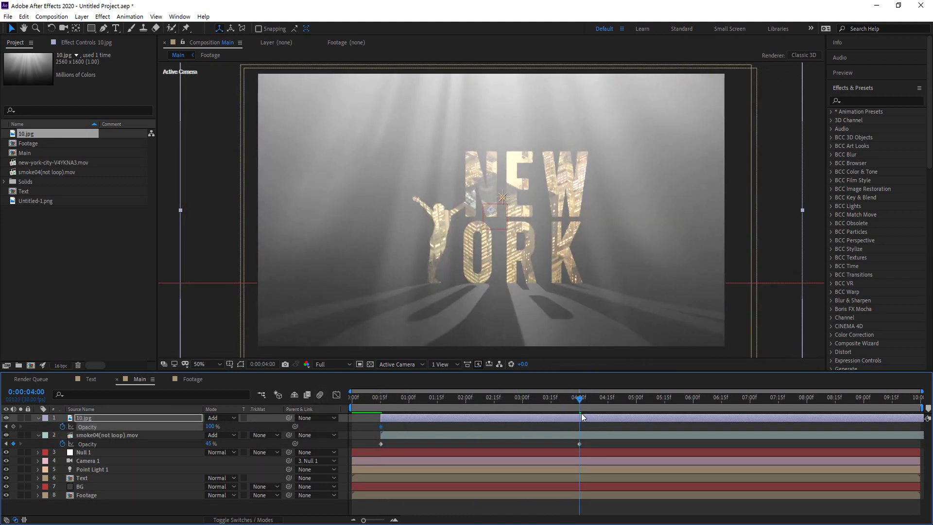
left_click_drag(210, 426, 173, 435)
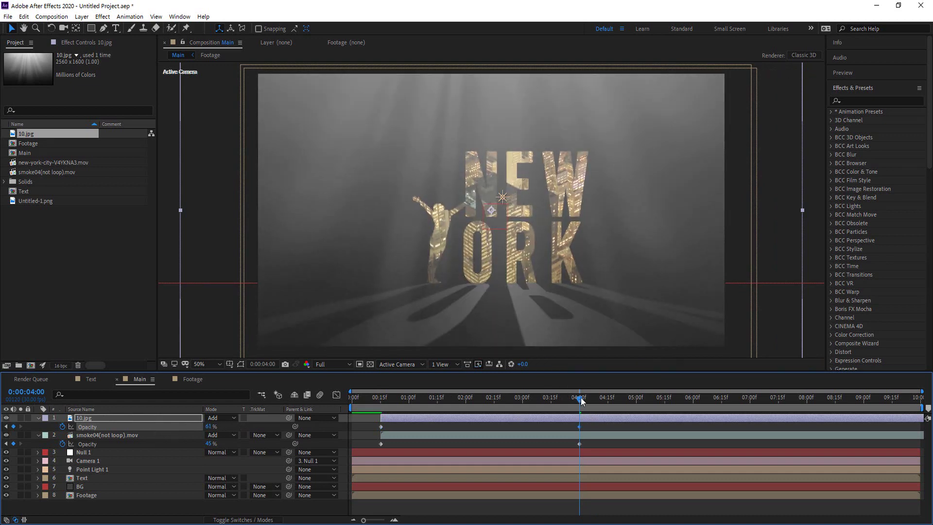
left_click_drag(582, 401, 381, 413)
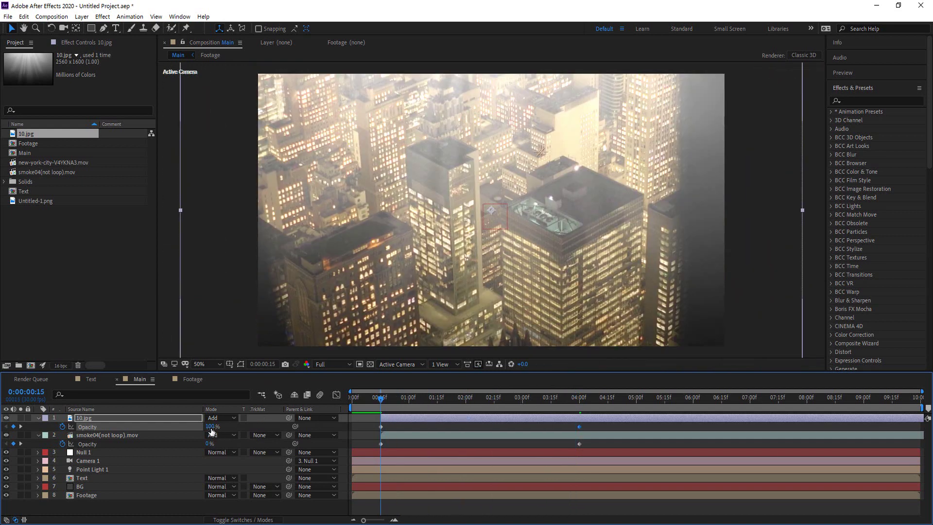
left_click_drag(212, 431, 131, 431)
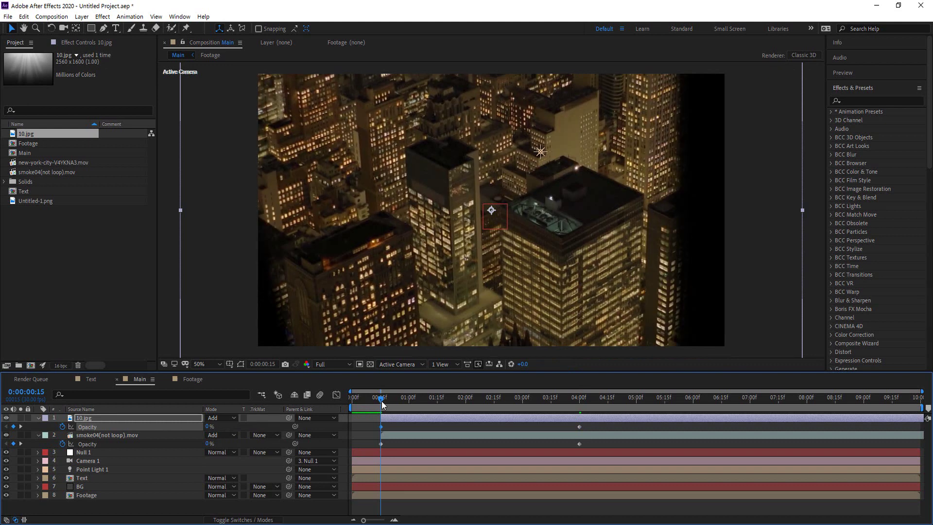
left_click_drag(433, 403, 582, 406)
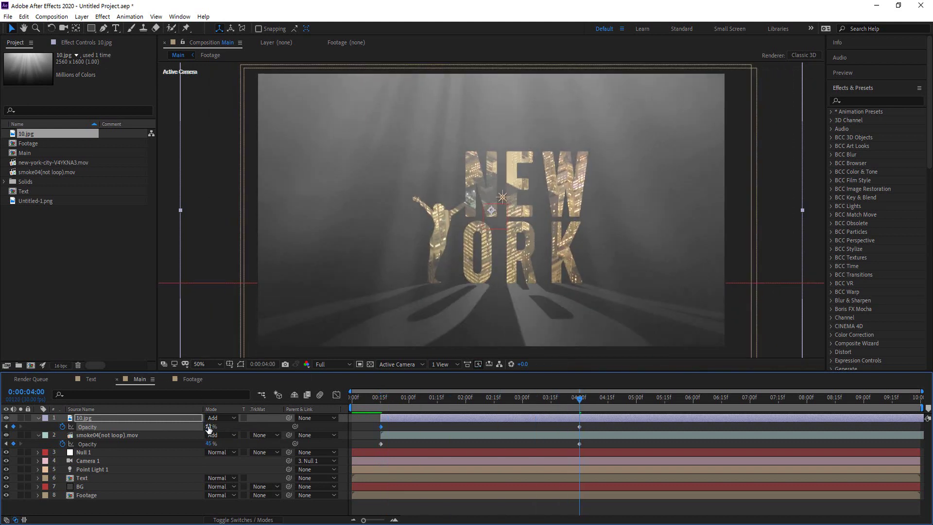
left_click_drag(209, 428, 192, 430)
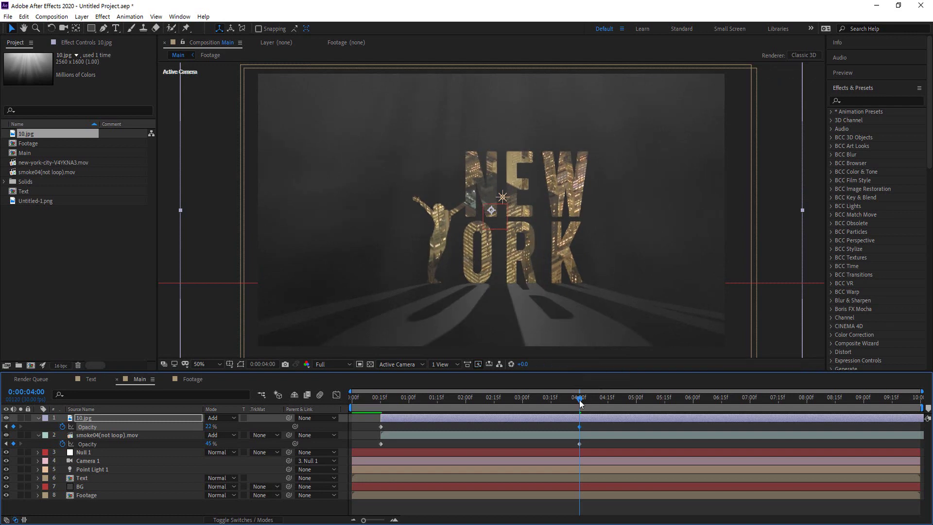
- Lower the smoke layer's opacity keyframe at 0:00:04:00 to 31% and review the fade-in across the timeline
mouse_move(578, 398)
left_mouse_down()
mouse_move(534, 404)
mouse_move(655, 412)
mouse_move(504, 415)
mouse_move(578, 413)
left_mouse_up()
left_click_drag(207, 446, 200, 444)
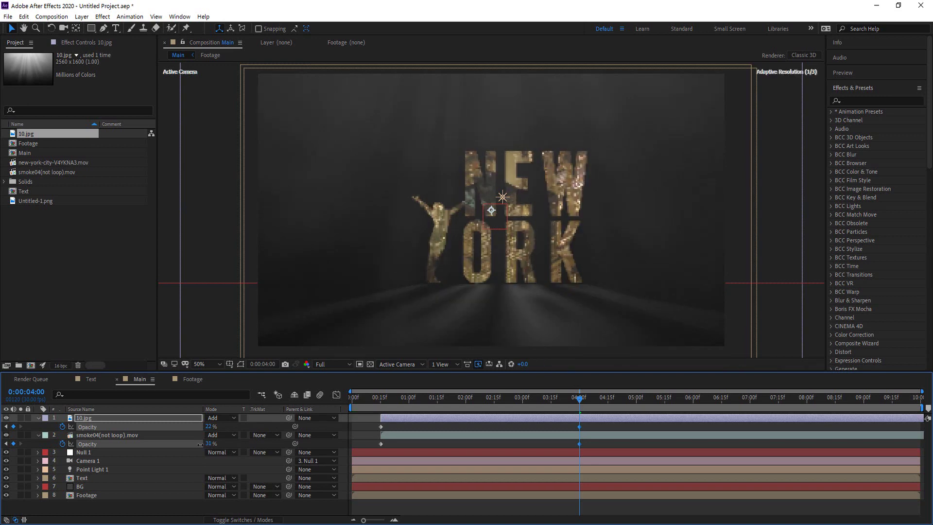
mouse_move(580, 403)
left_mouse_down()
mouse_move(529, 404)
mouse_move(600, 407)
mouse_move(578, 407)
left_mouse_up()
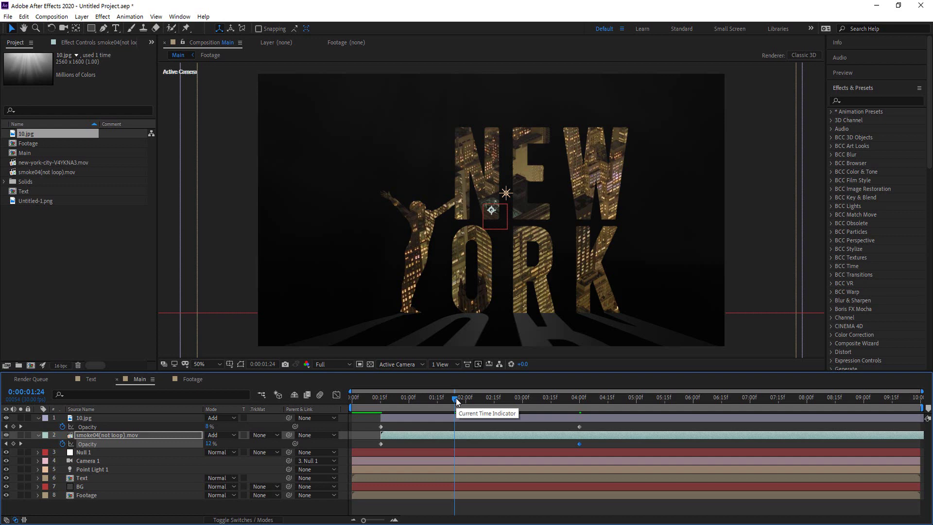
left_click_drag(456, 401, 752, 419)
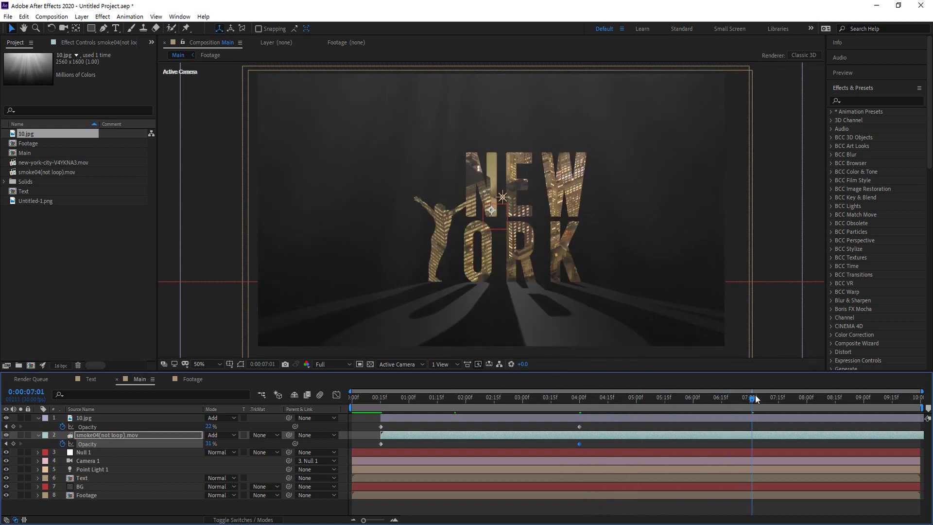
left_click_drag(754, 405, 384, 421)
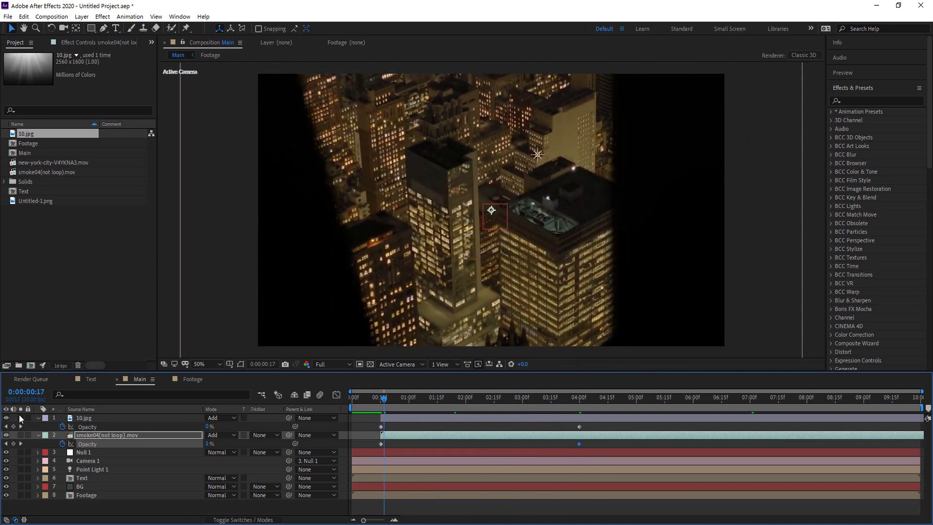
- Collapse the opacity properties of the 10.jpg and smoke layers and deselect all layers
left_click(38, 418)
left_click(39, 426)
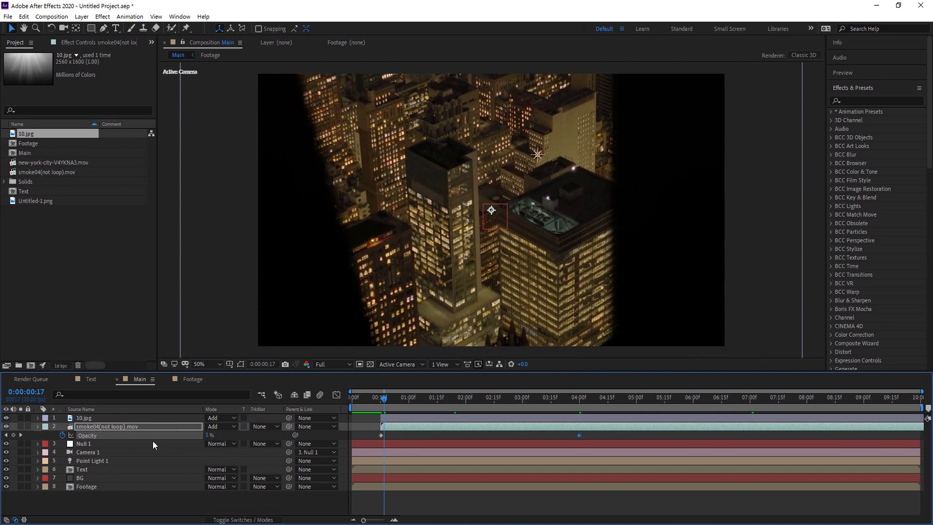
left_click(117, 496)
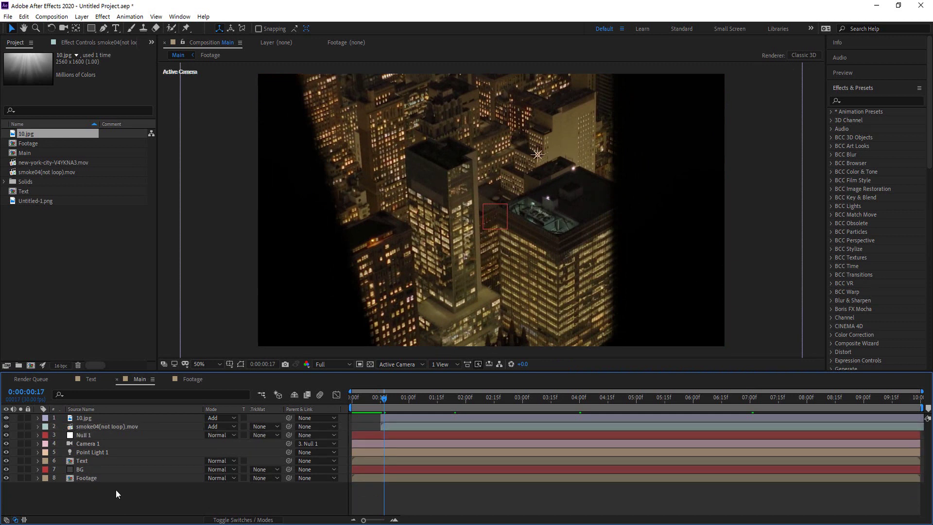
- Add an adjustment layer to the Main composition and rename it Curves Noise
right_click(124, 499)
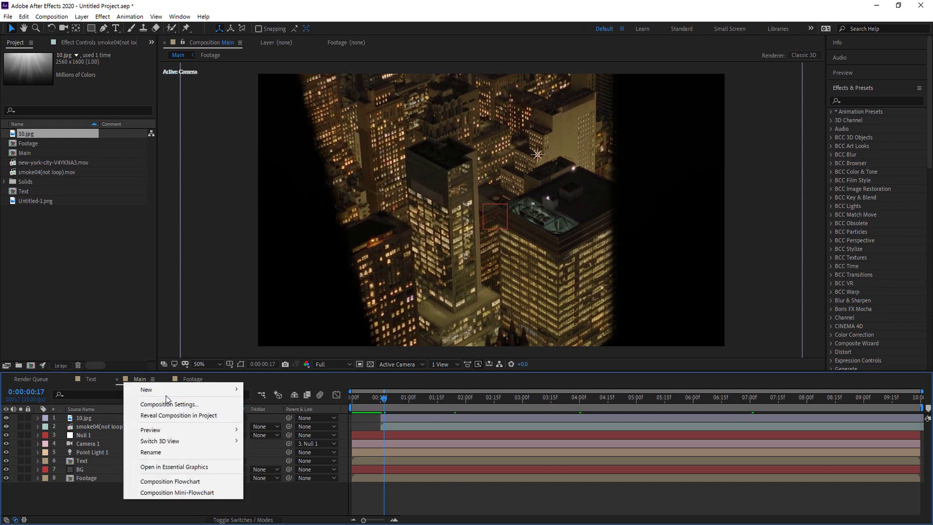
mouse_move(164, 392)
left_click(290, 471)
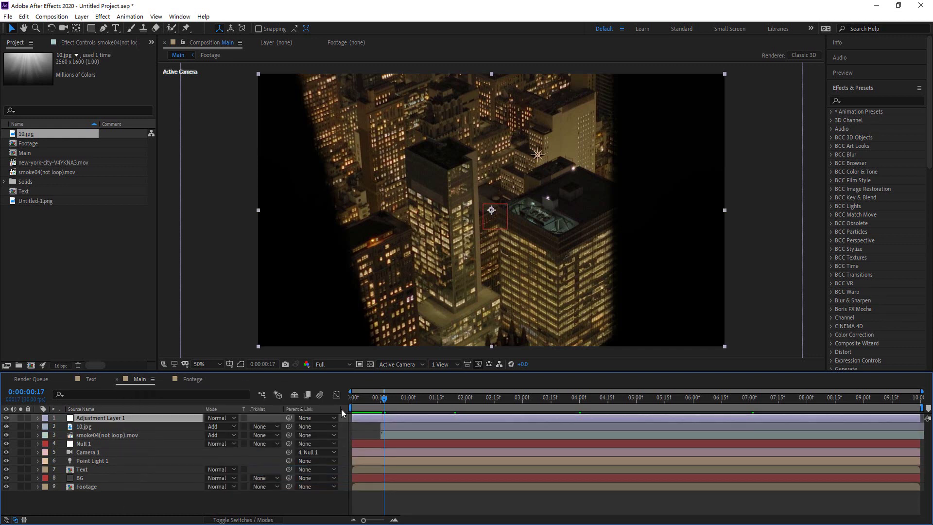
right_click(89, 417)
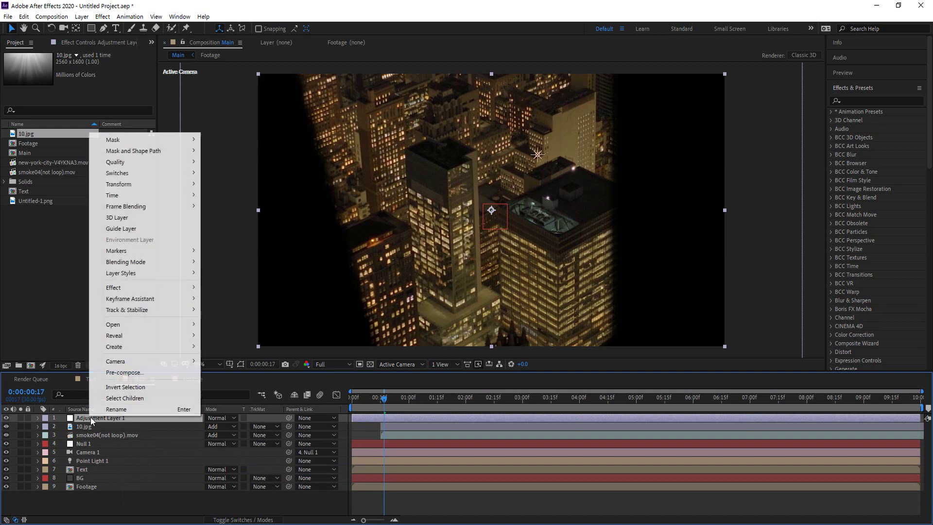
left_click(123, 410)
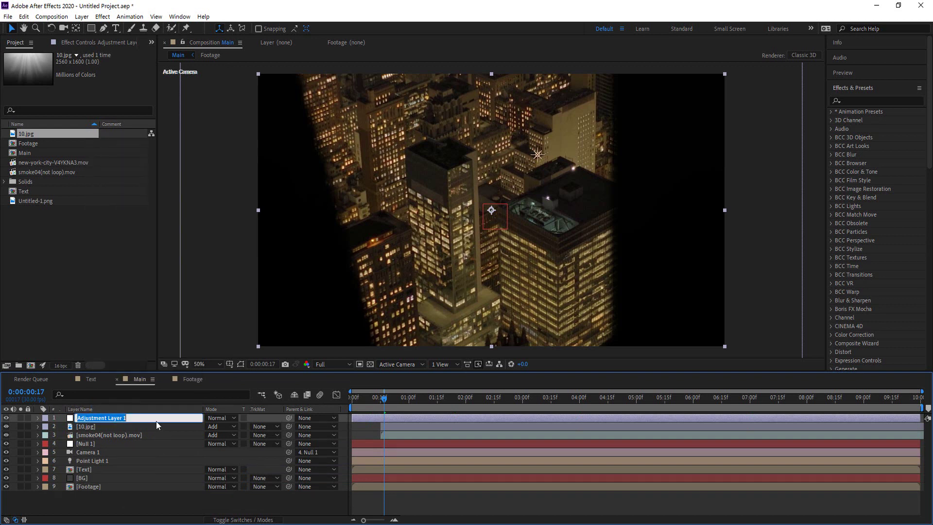
type("Curves Noise")
left_click(98, 502)
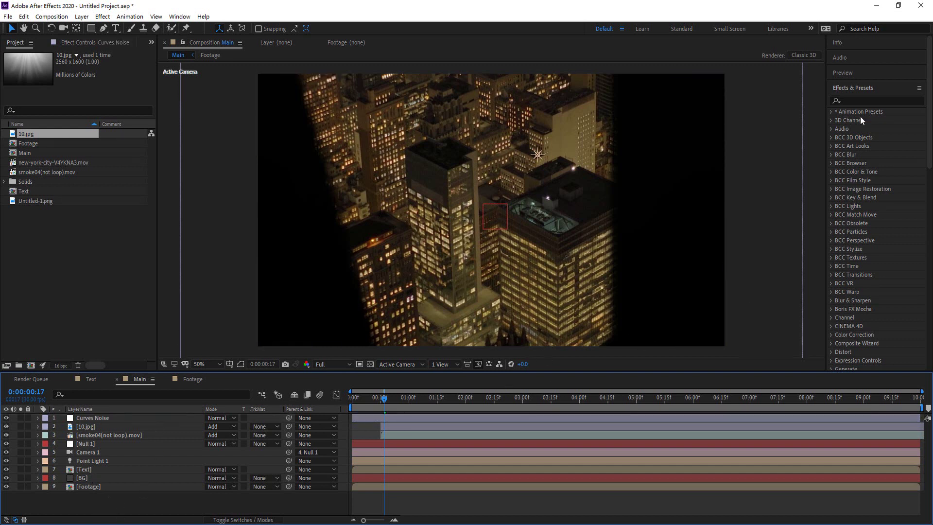
- Apply the Curves effect to the Curves Noise layer and bend its RGB curve into a gentle S, with darker shadows and brighter highlights
left_click(855, 101)
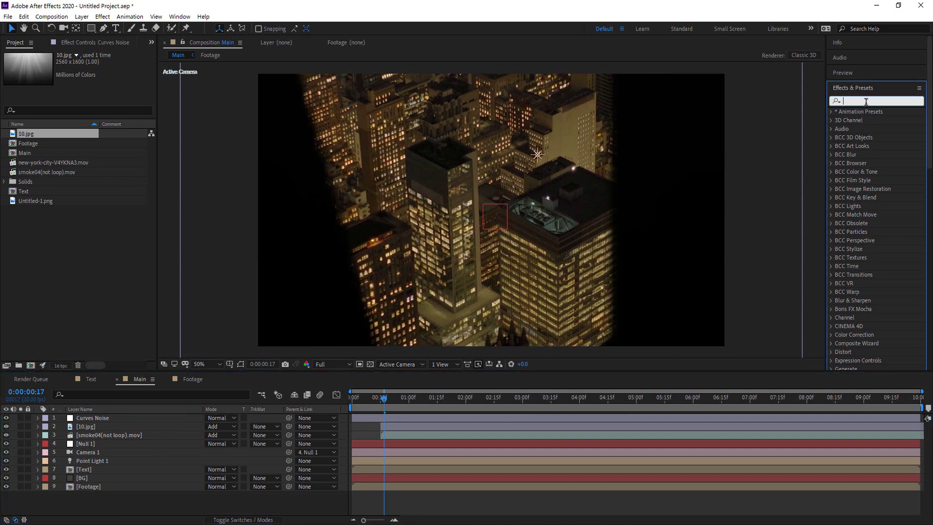
type("curves")
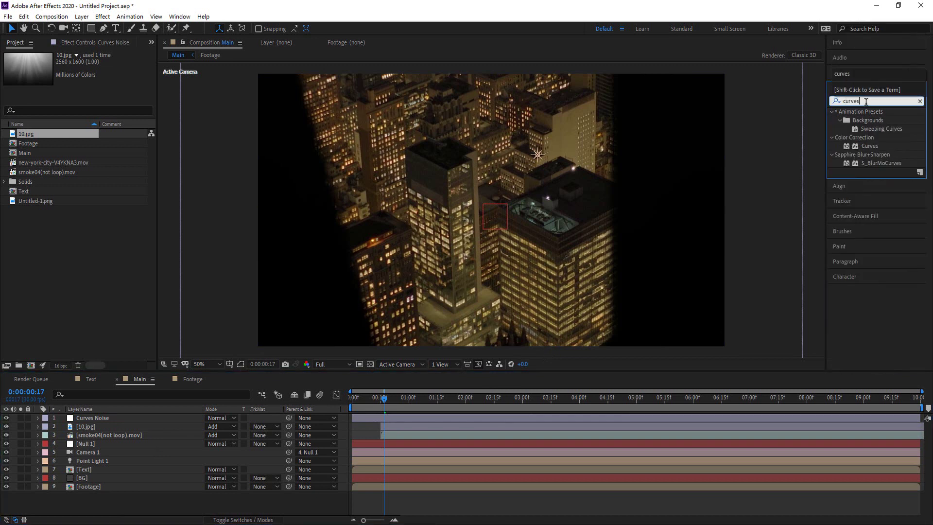
left_click_drag(875, 146, 94, 420)
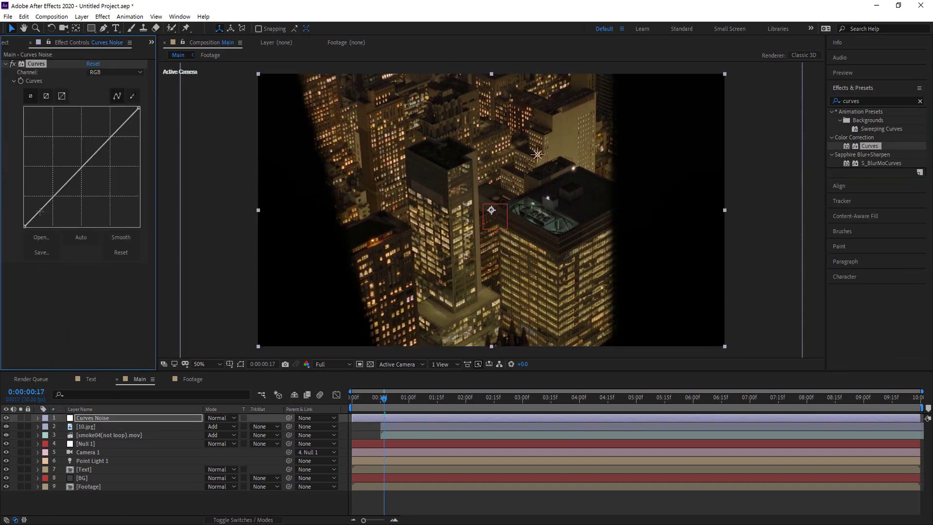
left_click_drag(41, 209, 43, 215)
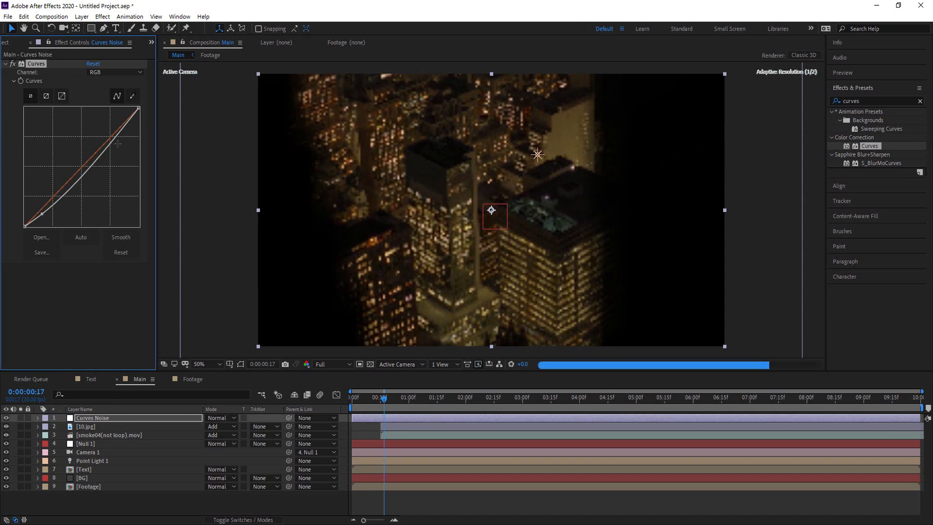
left_click_drag(121, 150, 112, 132)
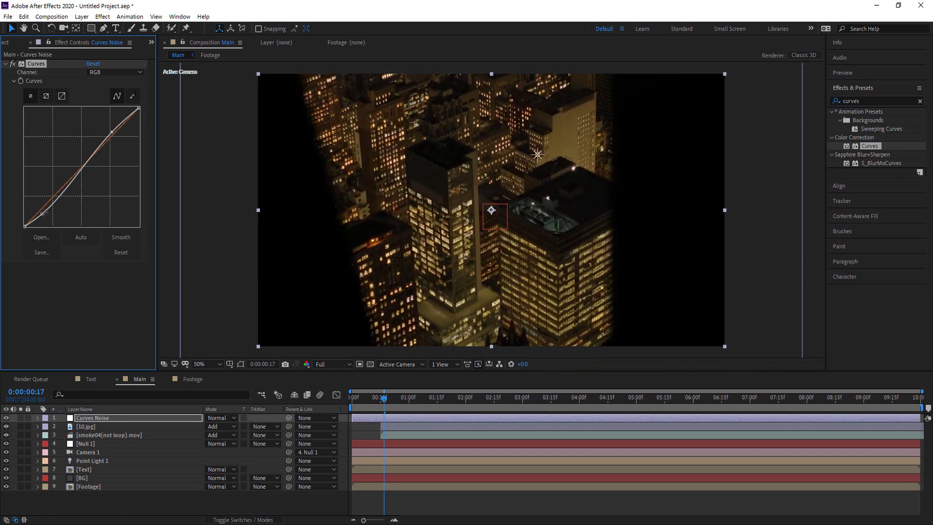
left_click_drag(41, 214, 46, 214)
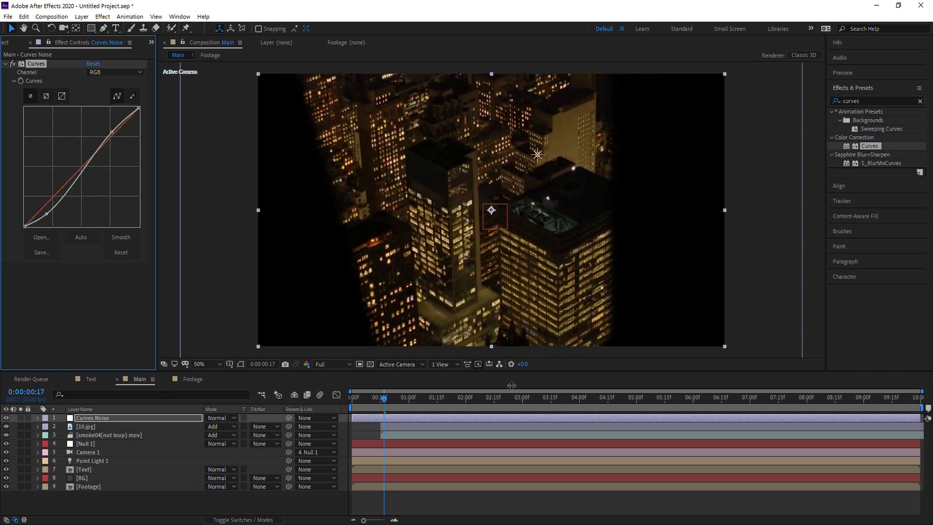
left_click_drag(437, 398, 596, 397)
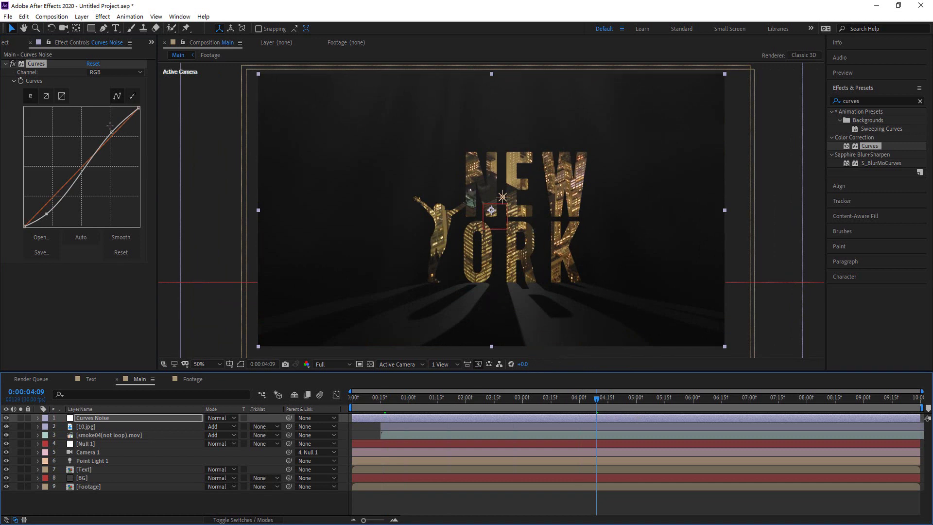
left_click_drag(112, 132, 109, 133)
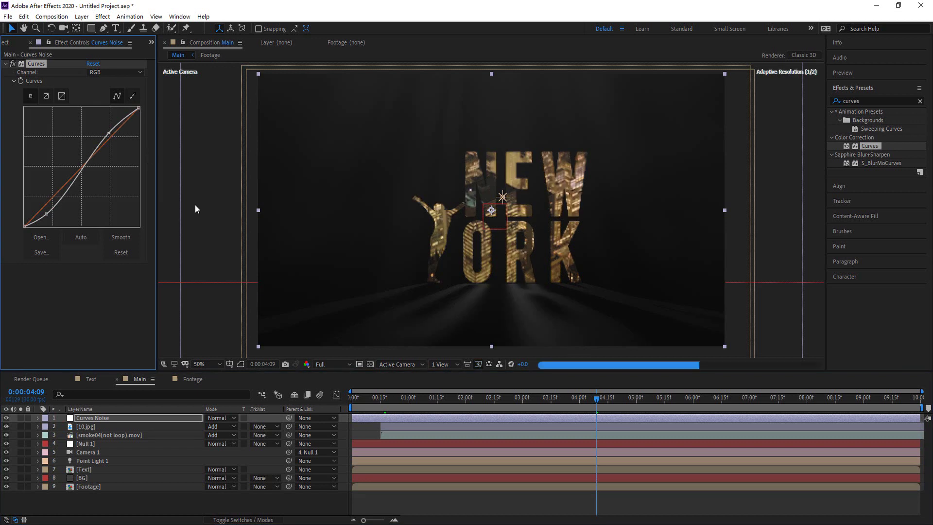
- Raise the Blue channel curve in the shadows and midtones of the Curves effect to tint the image blue
left_click(131, 71)
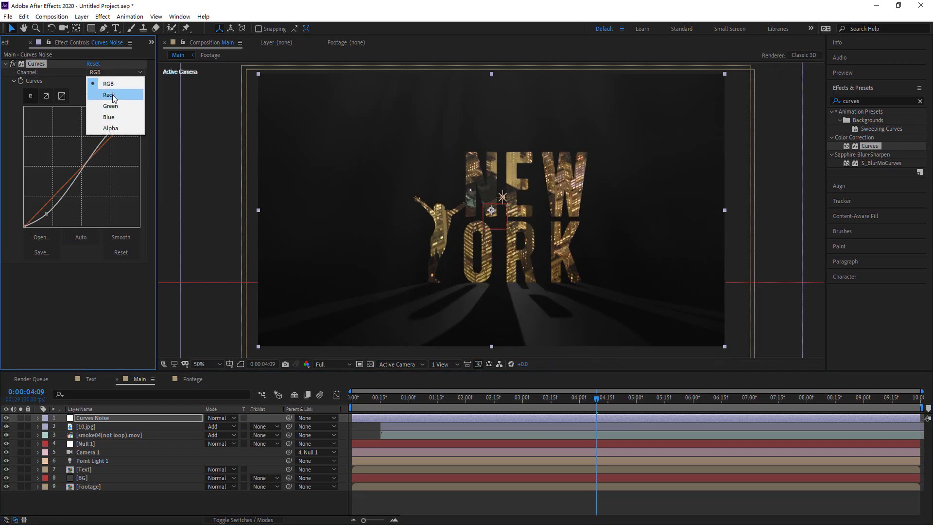
left_click(110, 117)
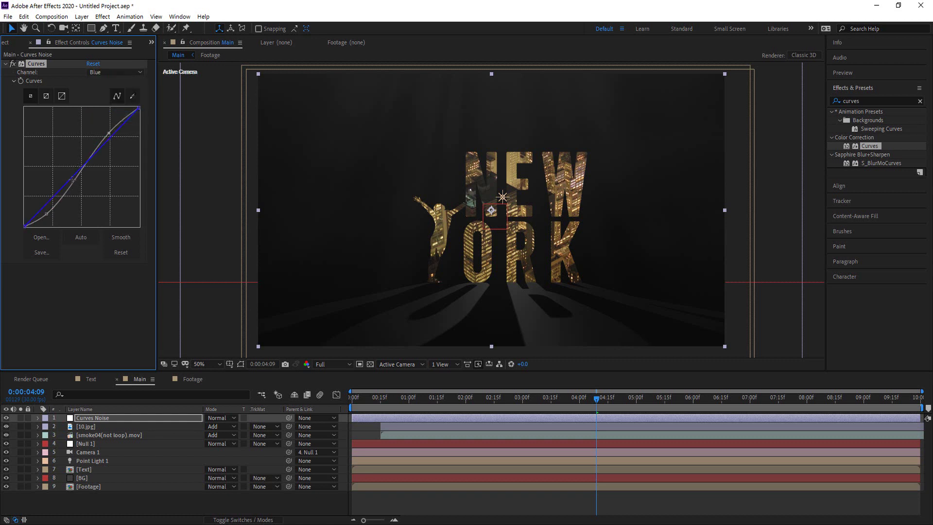
left_click_drag(72, 179, 63, 179)
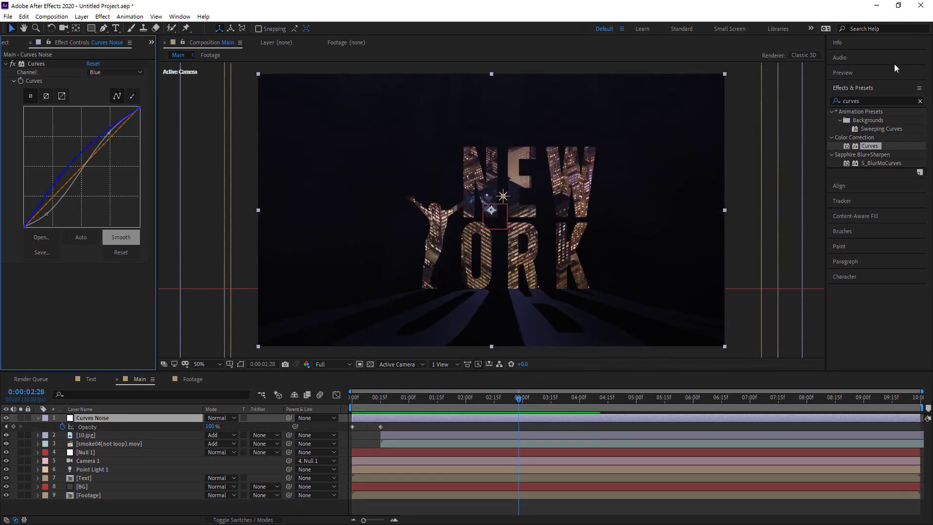
- Apply the Noise effect to the Curves Noise layer with a 5.0% amount, check the grain and collapse the layer's properties
left_click(867, 104)
left_click(873, 102)
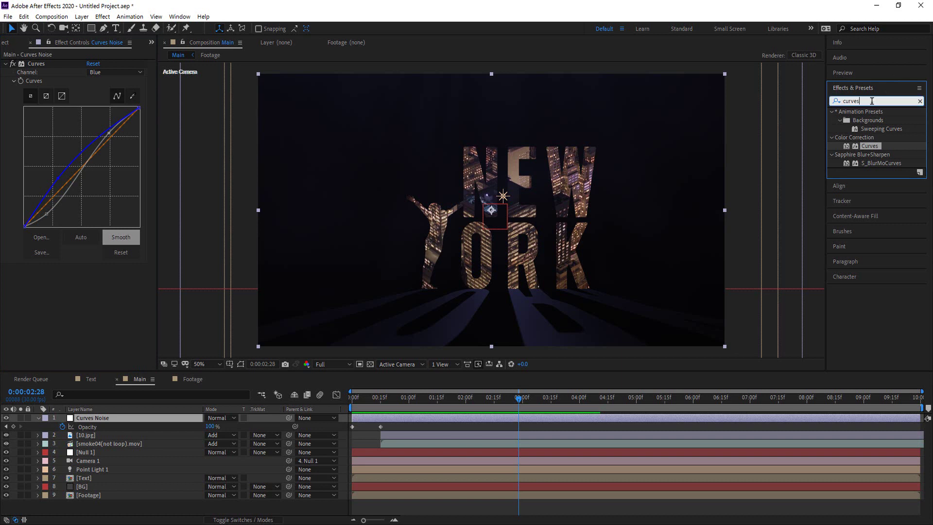
type("Noise")
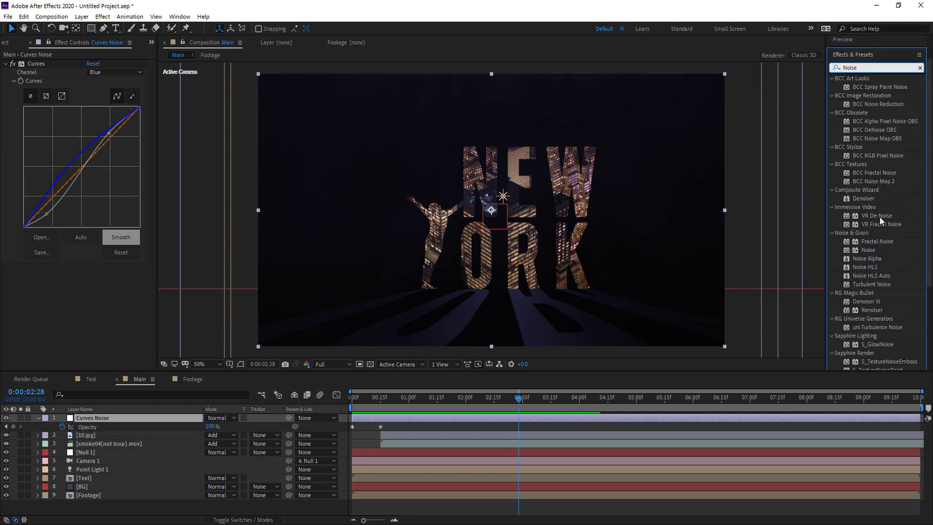
left_click_drag(865, 249, 114, 424)
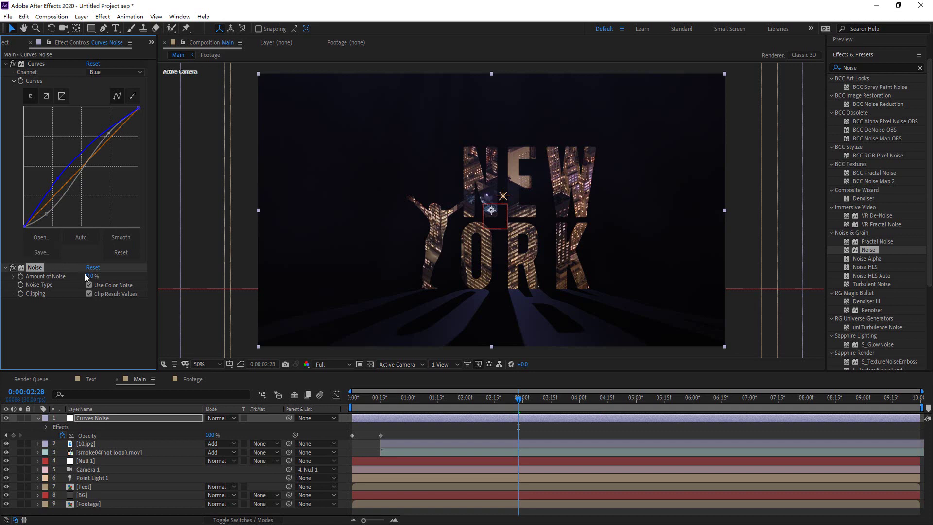
left_click_drag(89, 281, 96, 280)
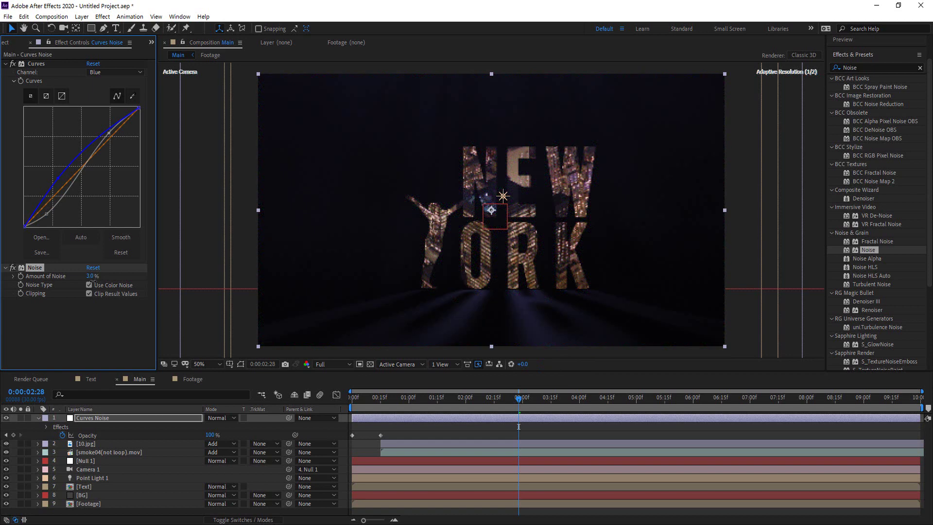
left_click_drag(93, 281, 97, 281)
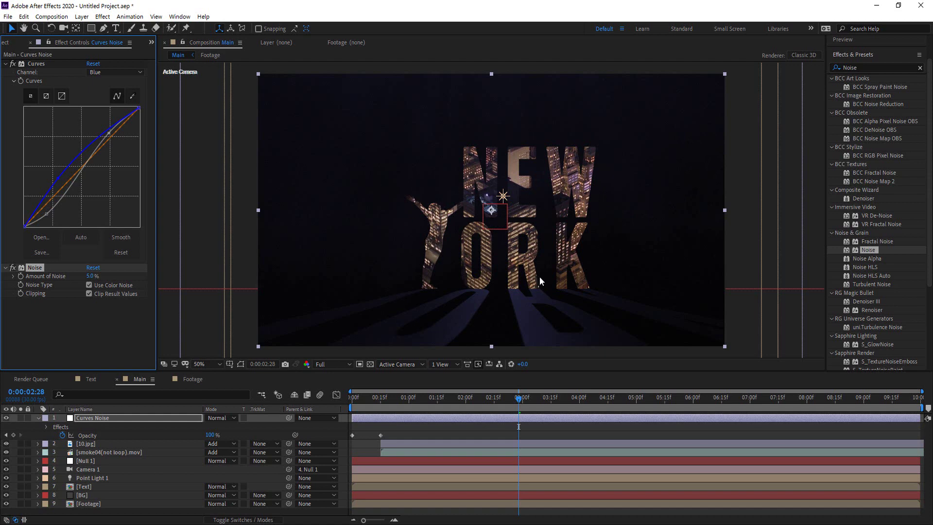
scroll(540, 260, "up", 6)
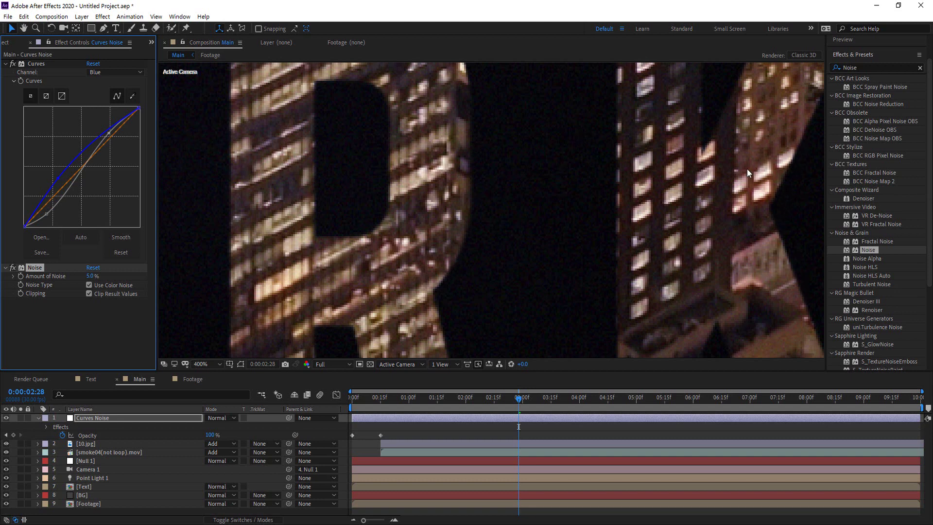
scroll(452, 191, "down", 3)
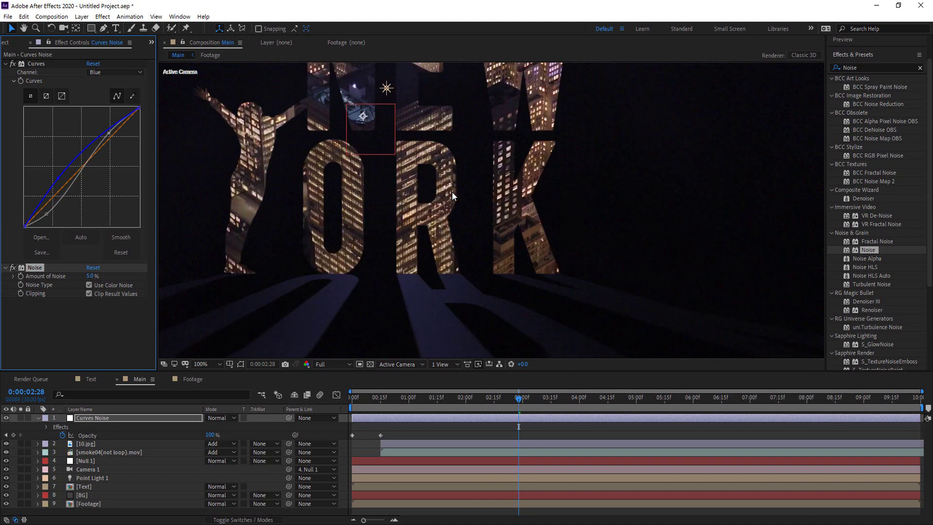
left_click(206, 364)
left_click(211, 184)
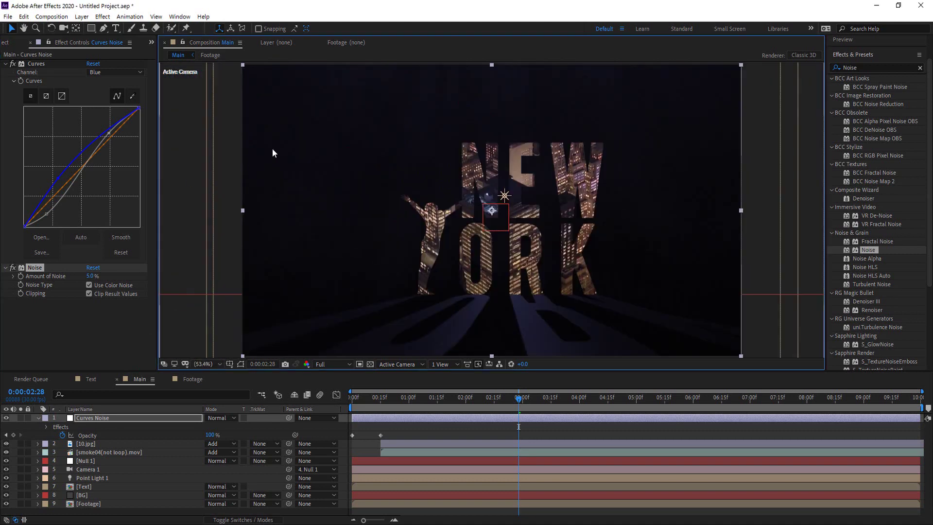
left_click(85, 424)
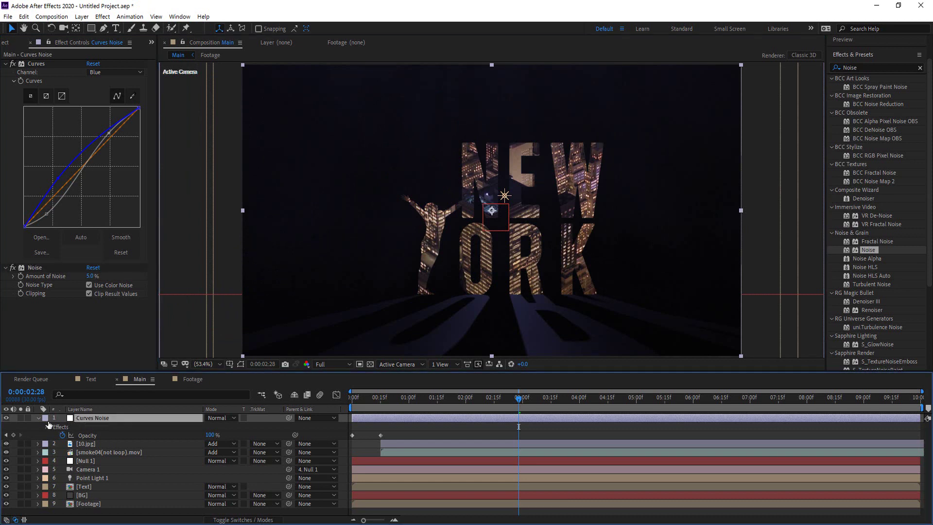
left_click(38, 418)
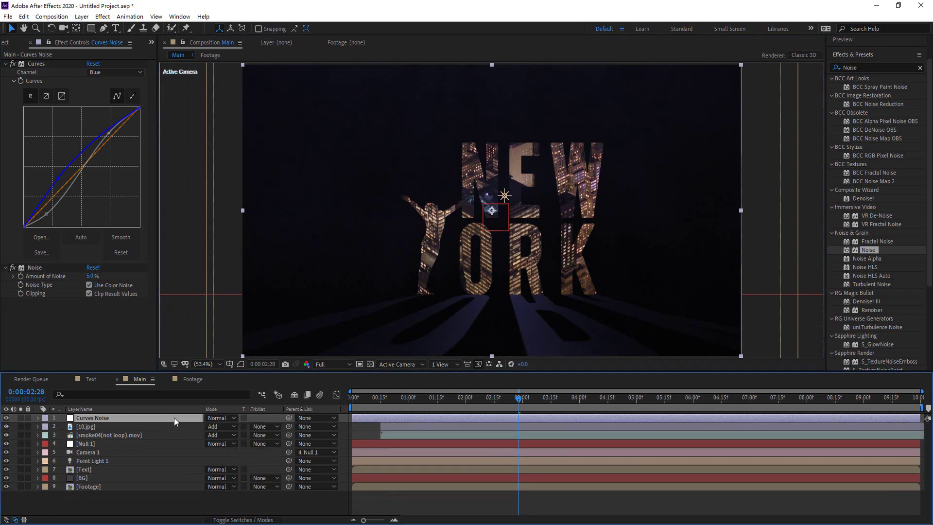
- Create a black (000000) solid named Vignette at 1920 x 1080 px in the Main composition
right_click(139, 497)
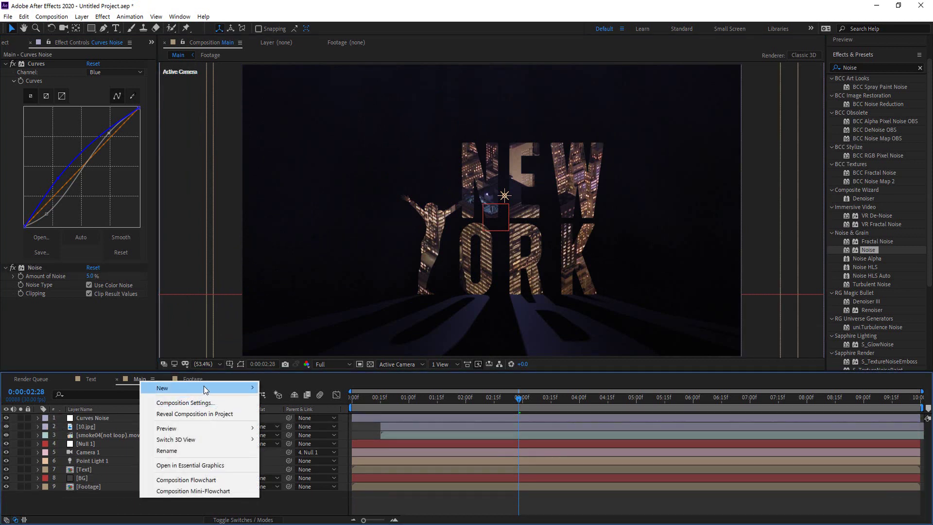
mouse_move(203, 386)
left_click(281, 413)
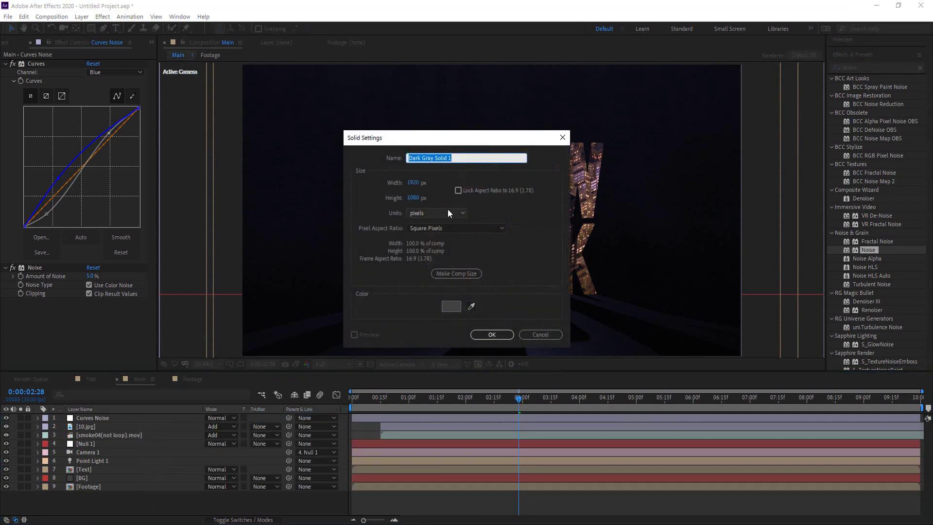
left_click(451, 307)
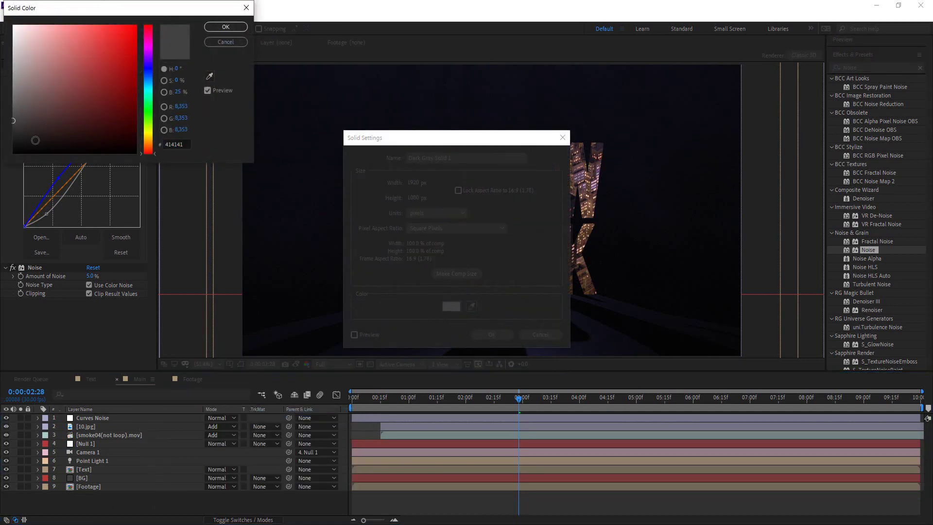
left_click_drag(35, 141, 3, 172)
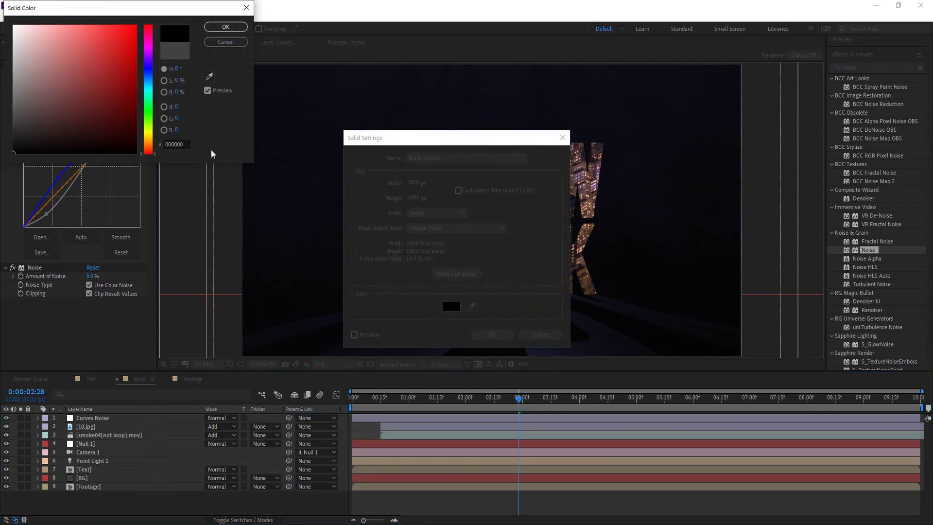
left_click(227, 27)
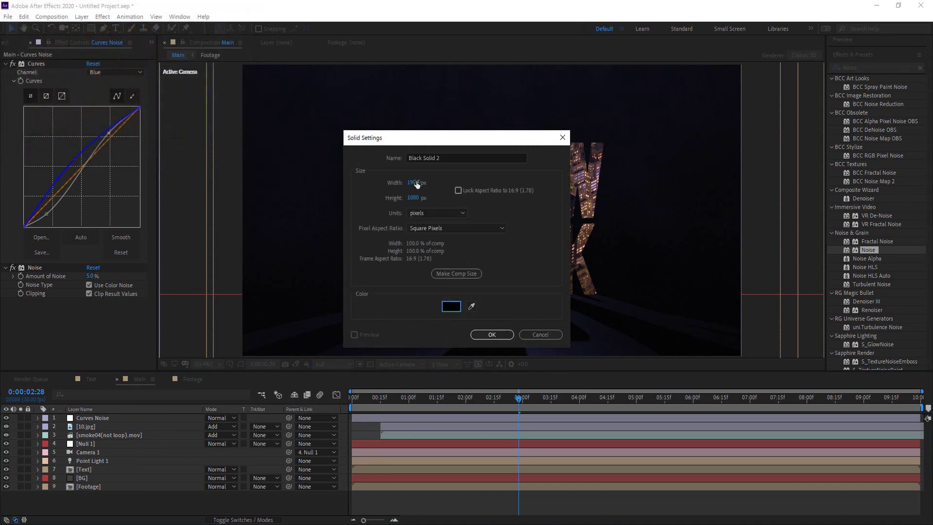
left_click(441, 158)
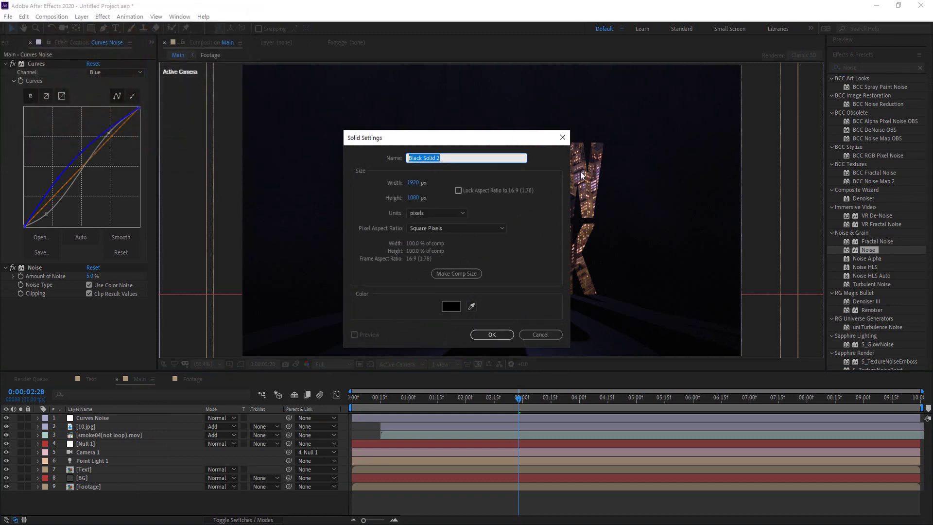
type("Vignette")
left_click(491, 335)
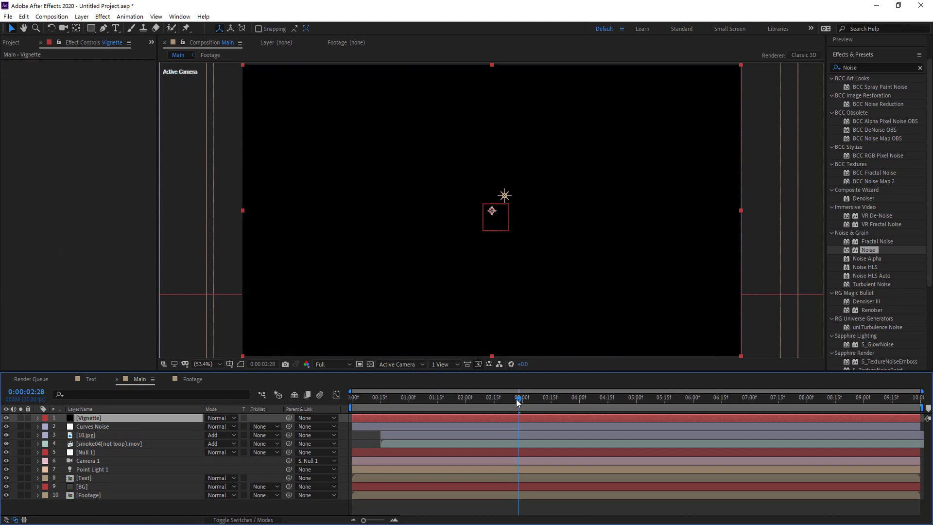
- At 0:00:05:00, draw a large elliptical mask across most of the frame on the Vignette layer
left_click_drag(519, 402, 374, 404)
left_click_drag(449, 403, 636, 404)
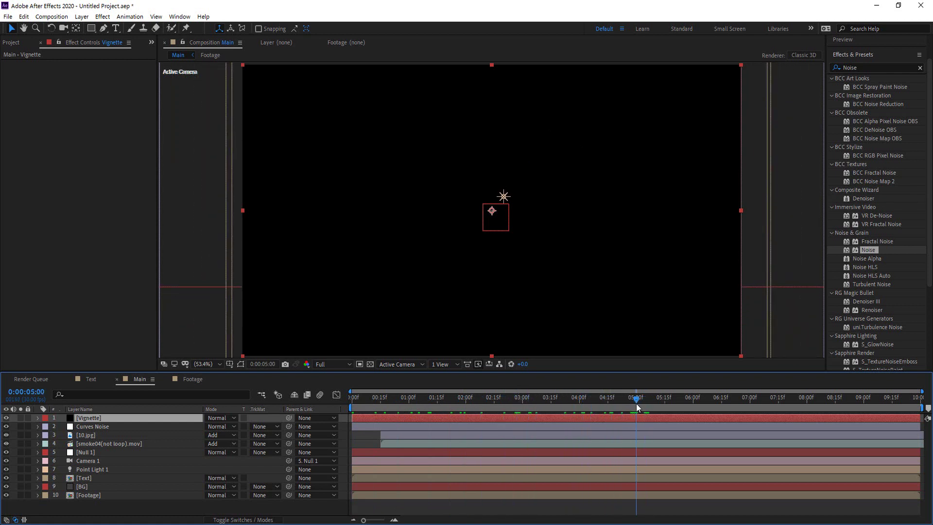
left_click(92, 28)
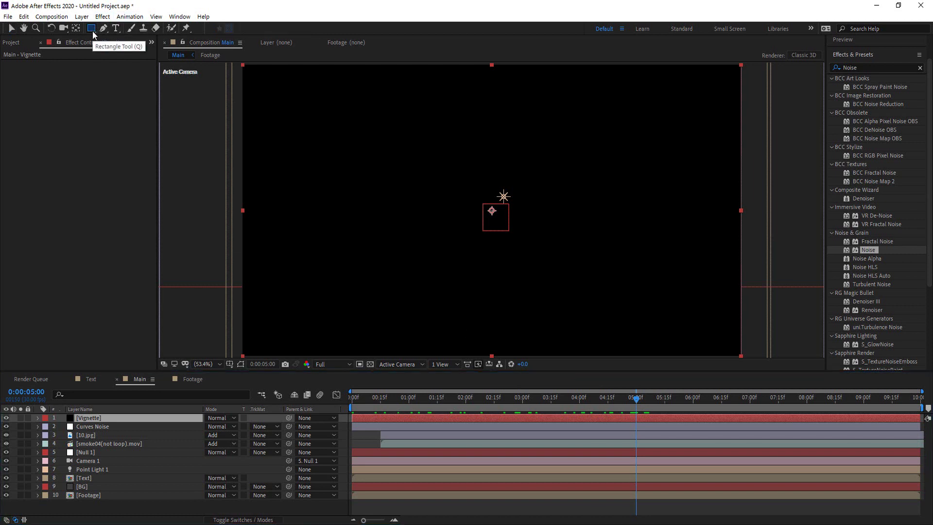
left_click(92, 29)
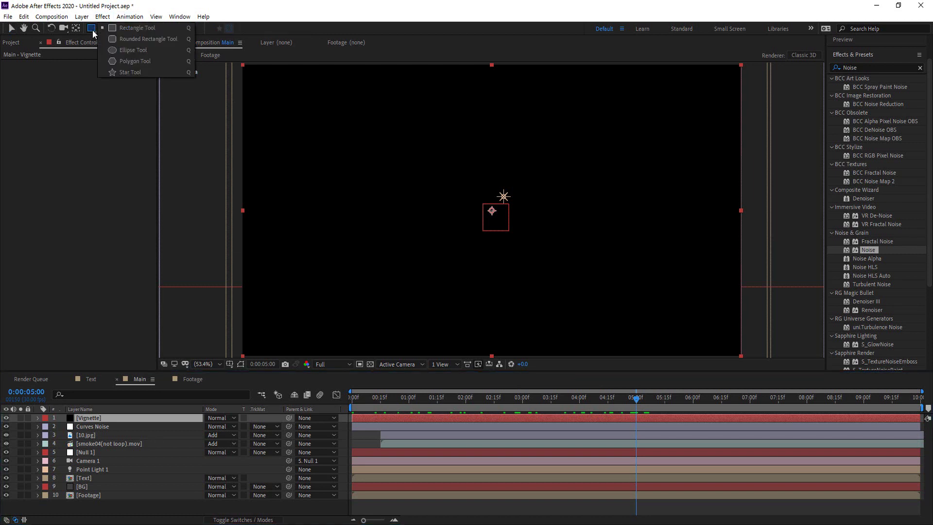
left_click(134, 49)
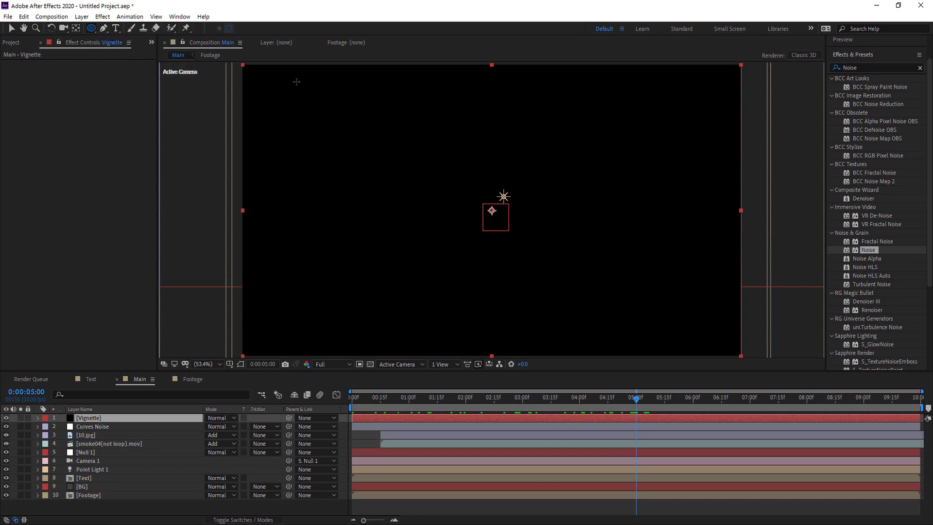
left_click_drag(295, 81, 444, 191)
left_click_drag(492, 231, 718, 328)
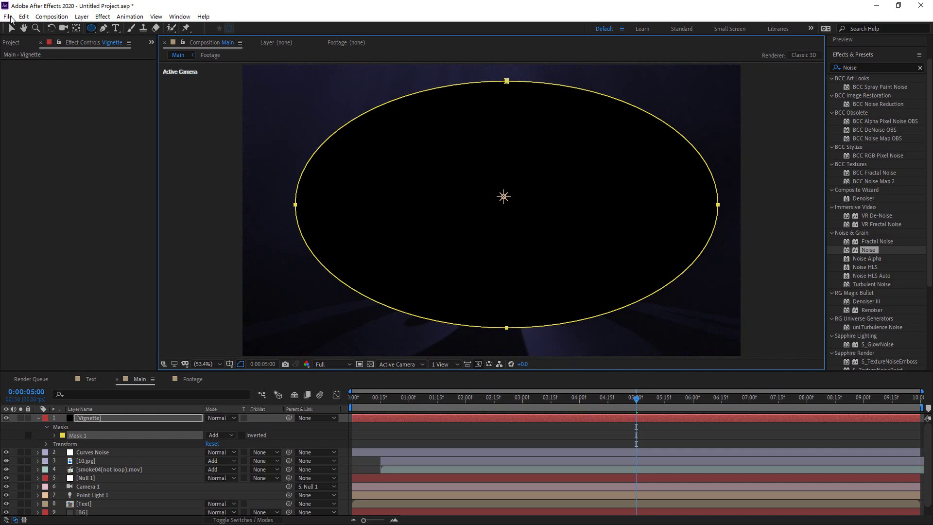
- Nudge the whole elliptical Vignette mask slightly to the left within the frame
left_click(12, 28)
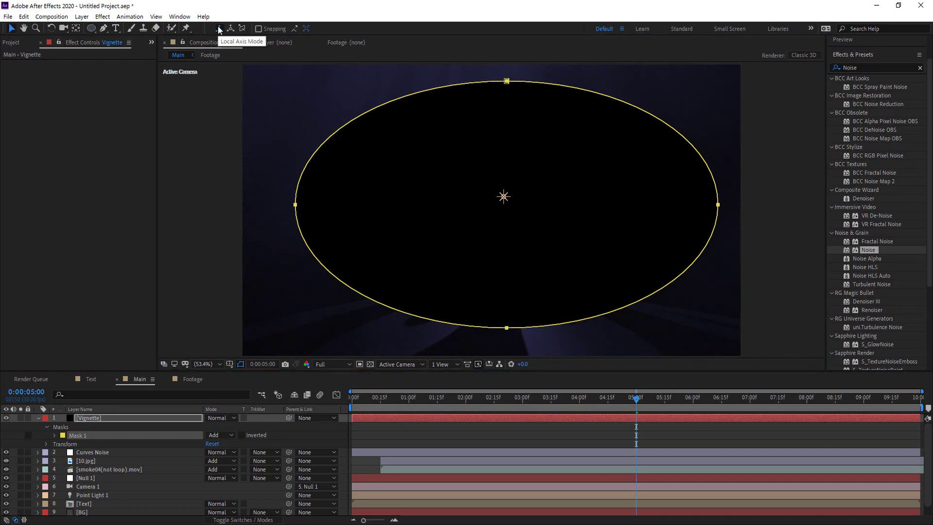
double_click(507, 82)
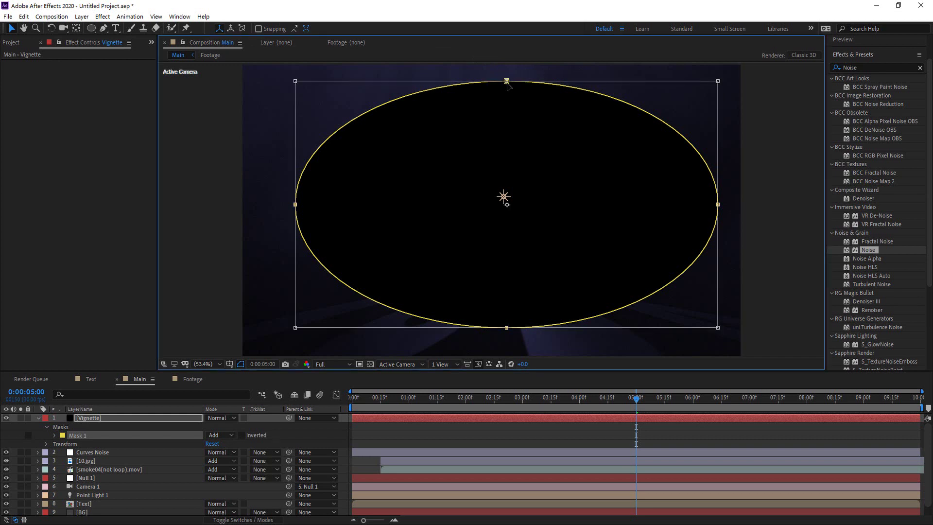
key("Return")
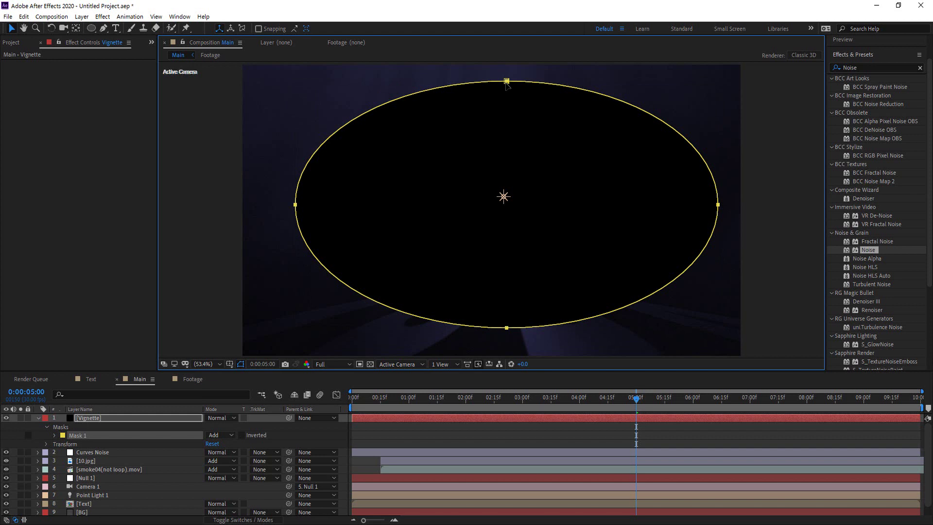
left_click_drag(506, 85, 503, 83)
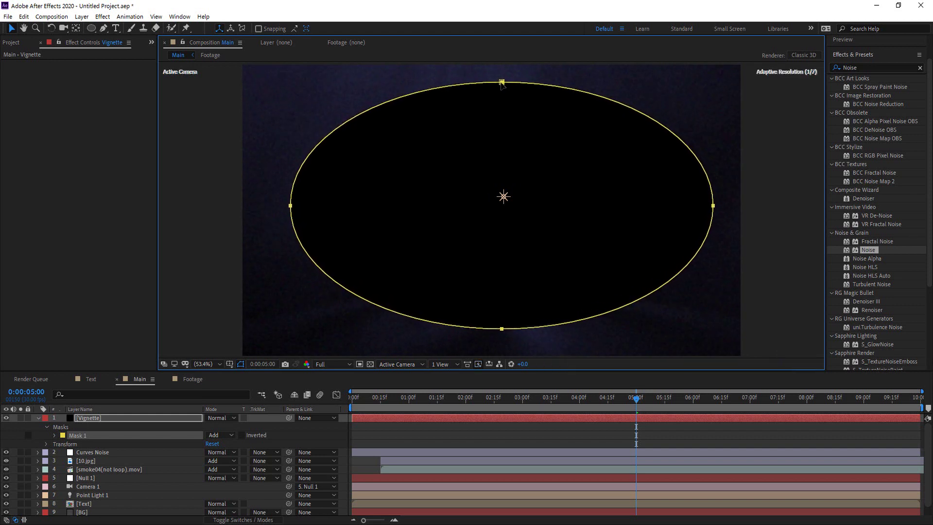
left_click(104, 28)
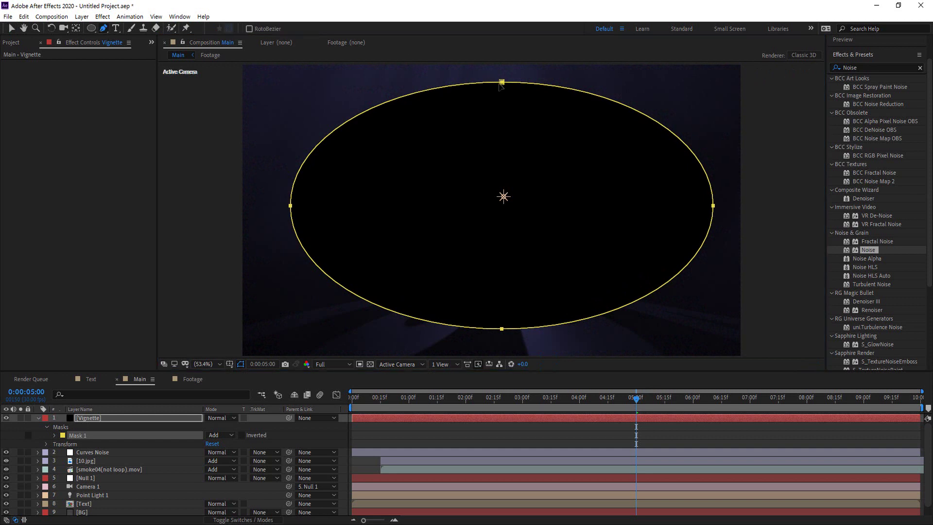
left_click_drag(502, 82, 503, 82)
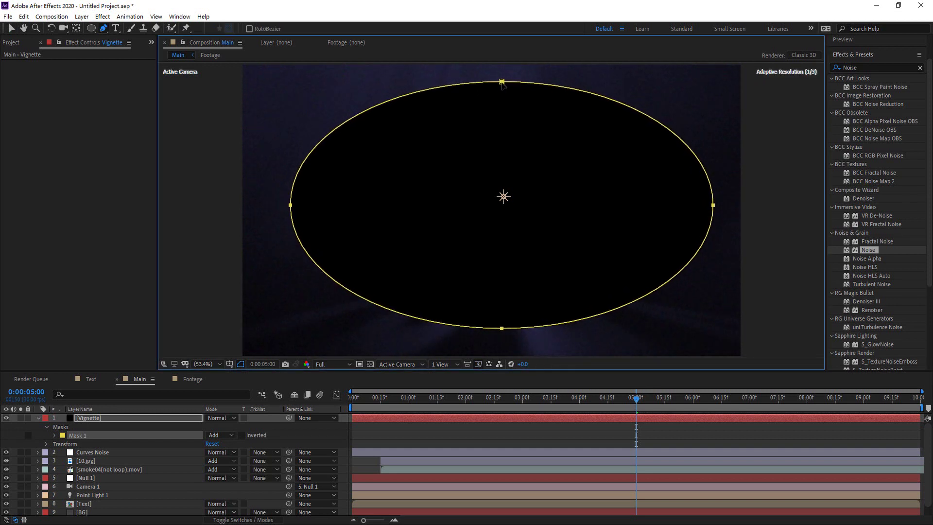
- Stretch the Vignette mask upward with free transform until it reaches well above the frame, keeping its bottom edge in place
key("ctrl+t")
left_click_drag(502, 81, 505, 2)
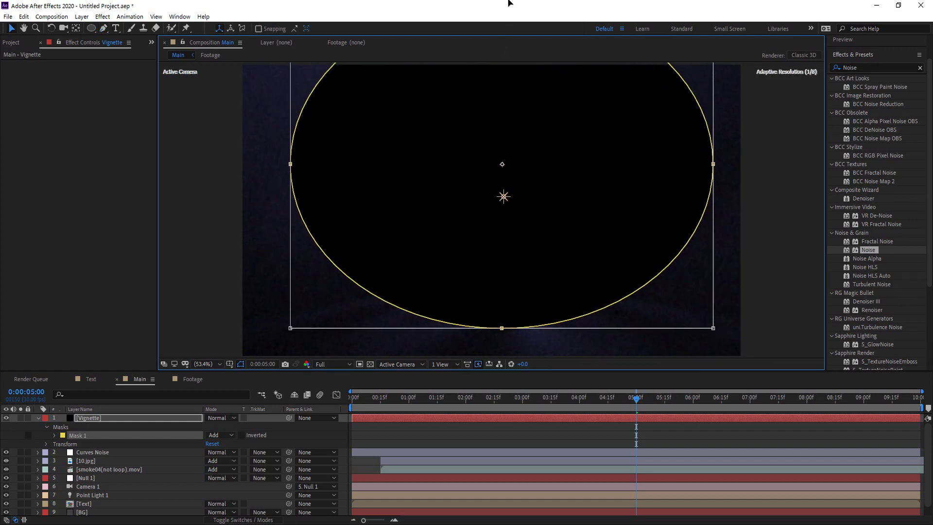
key("comma")
key("comma")
key("comma")
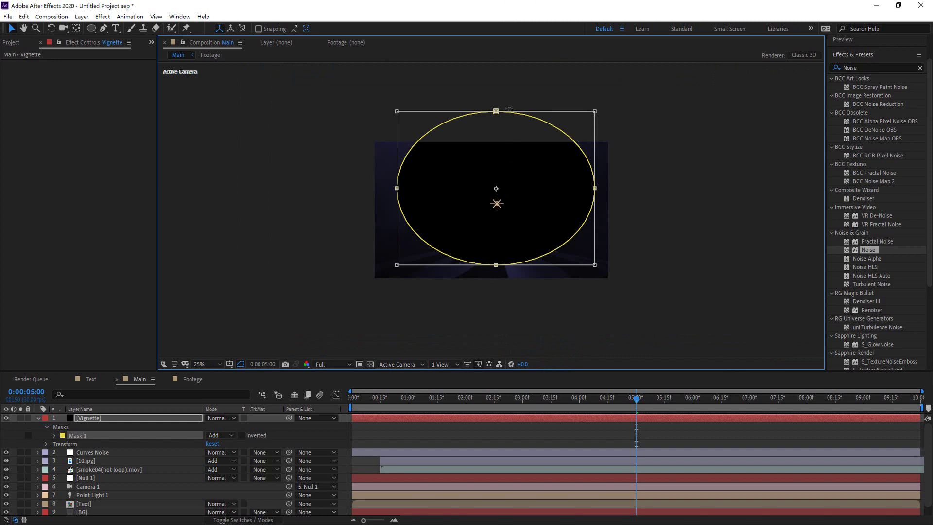
left_click_drag(496, 110, 494, 51)
key("ctrl+s")
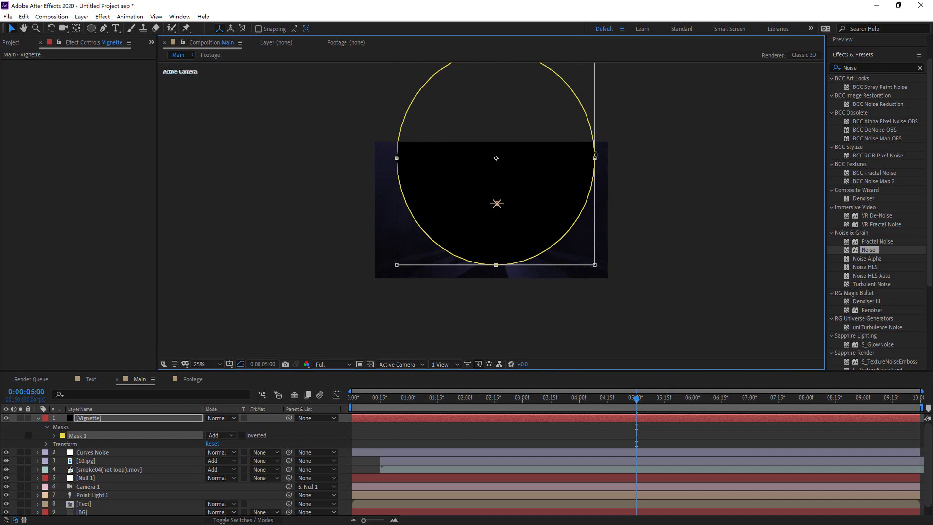
key("ctrl+s")
- Set the mode of the Vignette layer's Mask 1 to Subtract
left_click(132, 434)
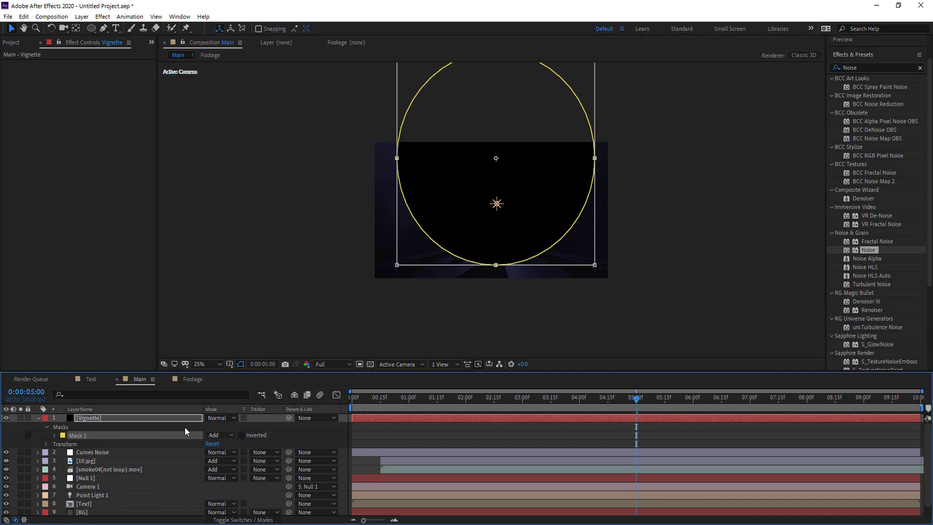
left_click(231, 435)
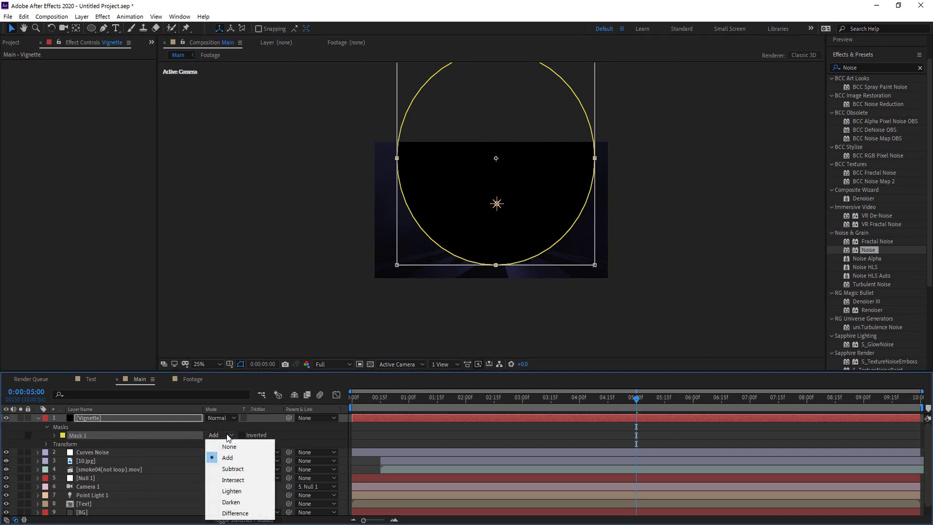
left_click(243, 468)
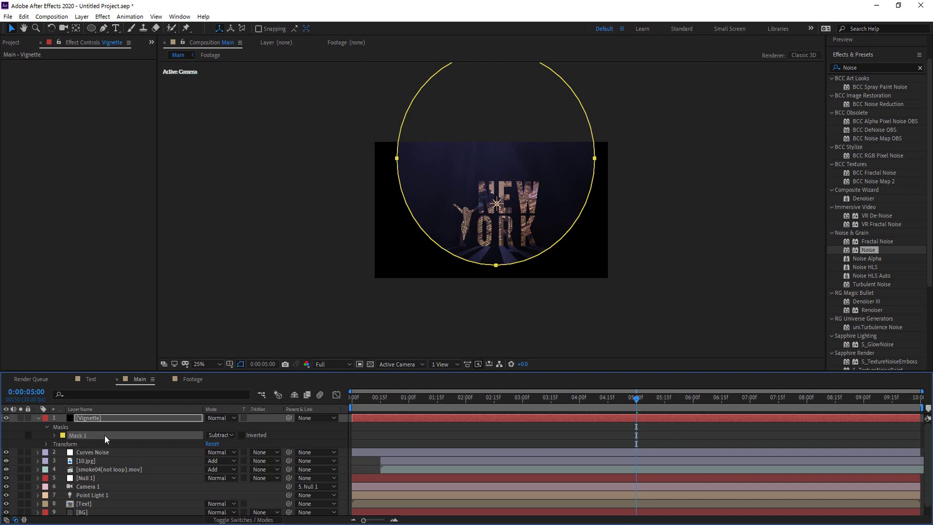
- Set the Vignette layer's Mask Feather to 1036 pixels, check the soft edge and collapse the layer's properties
key("m")
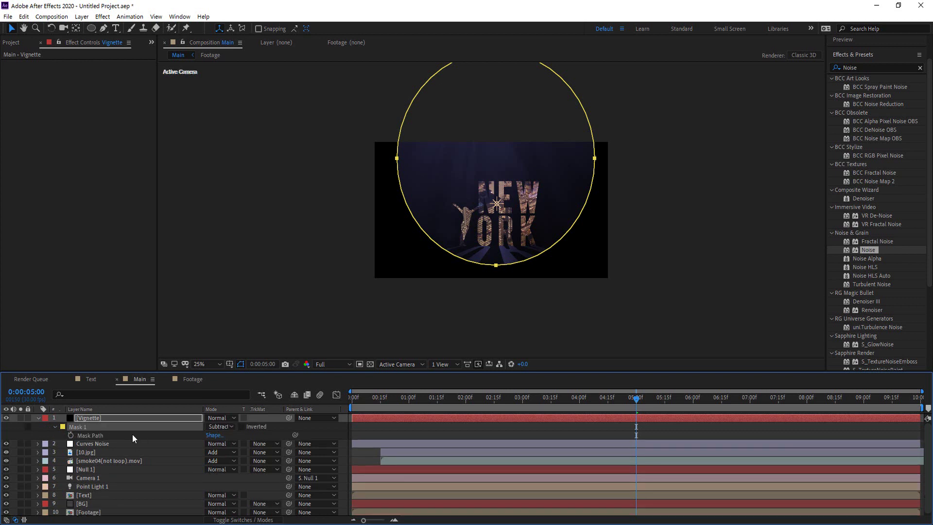
key("f")
left_click_drag(227, 436, 664, 434)
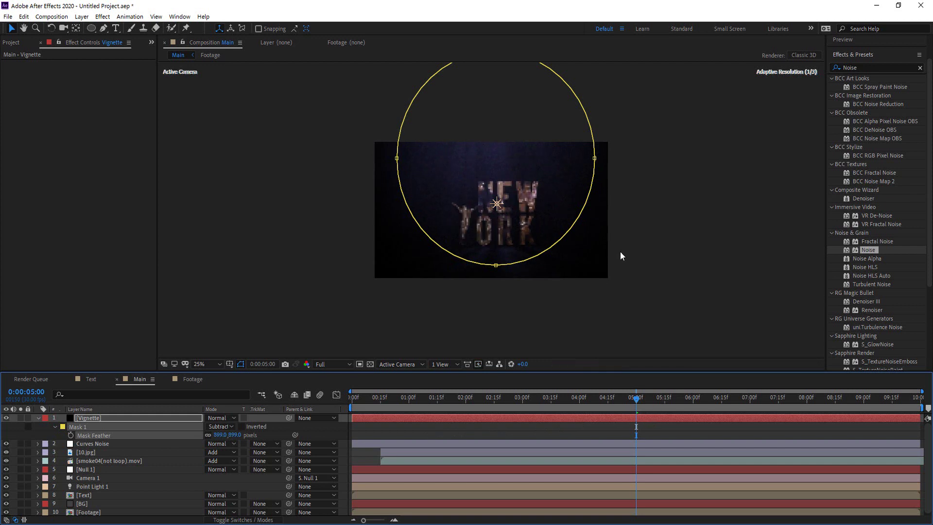
scroll(634, 249, "up", 2)
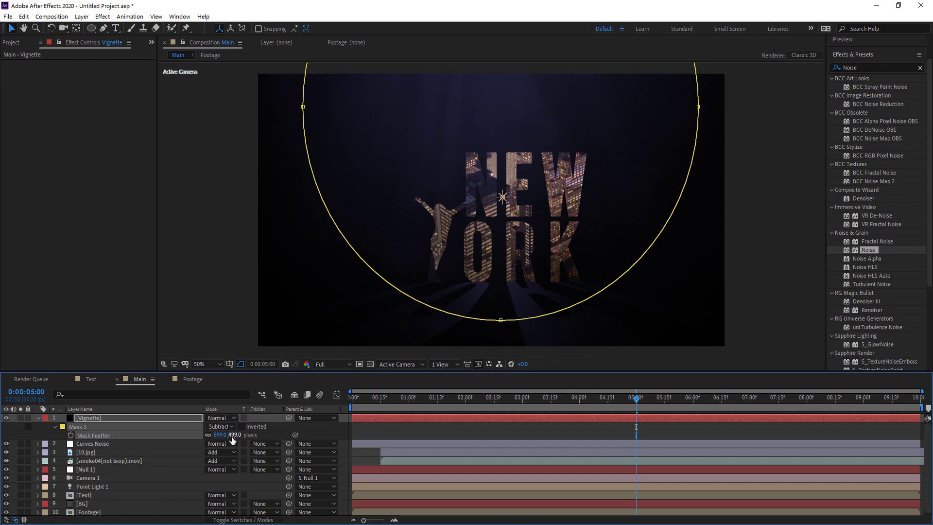
left_click_drag(222, 434, 291, 434)
scroll(476, 243, "down", 2)
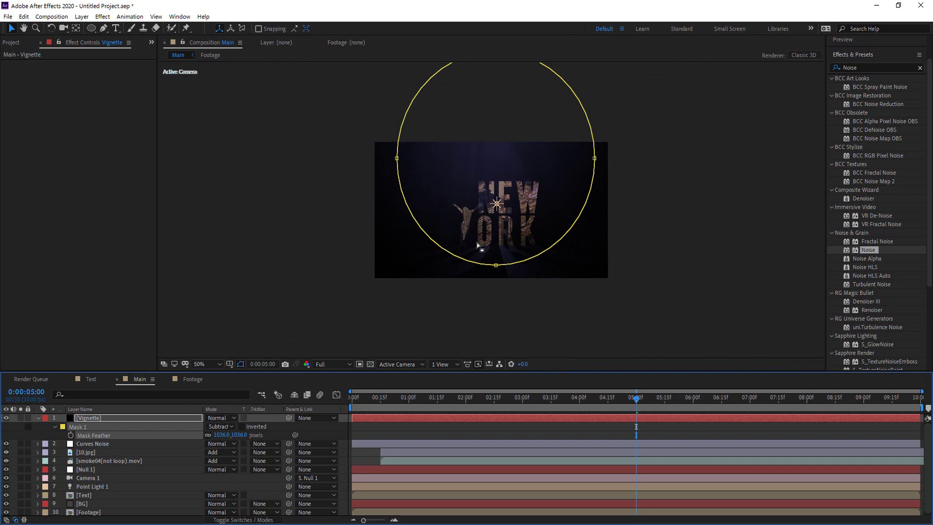
scroll(477, 243, "up", 2)
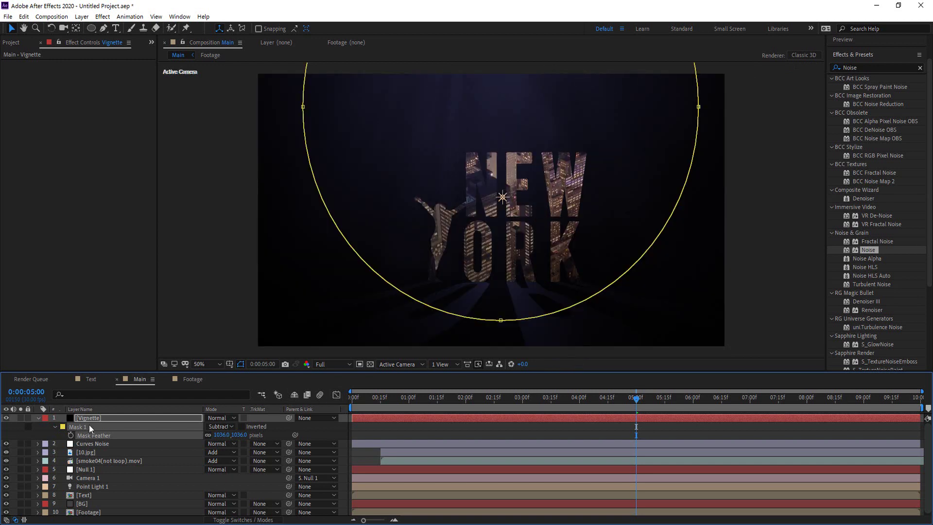
left_click(104, 419)
left_click(38, 418)
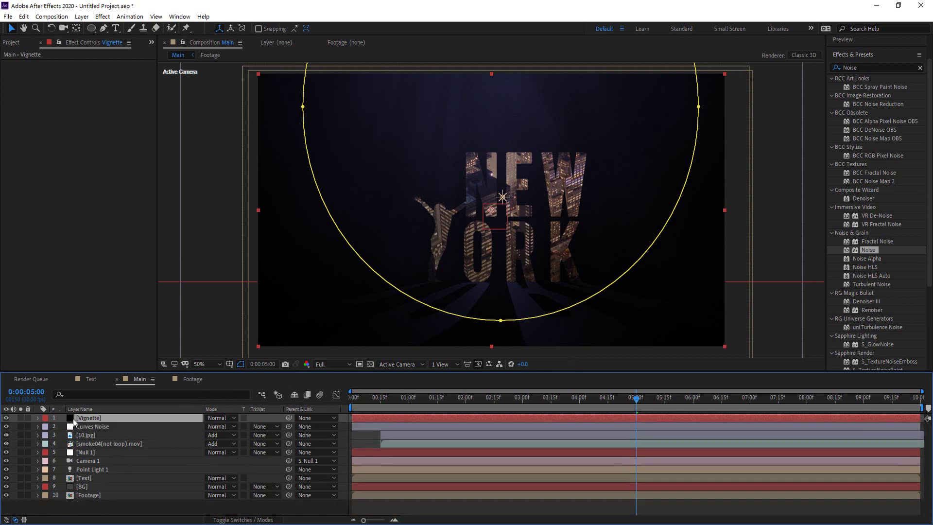
mouse_move(82, 418)
left_mouse_down()
mouse_move(92, 438)
mouse_move(102, 435)
mouse_move(98, 419)
left_mouse_up()
left_click(66, 217)
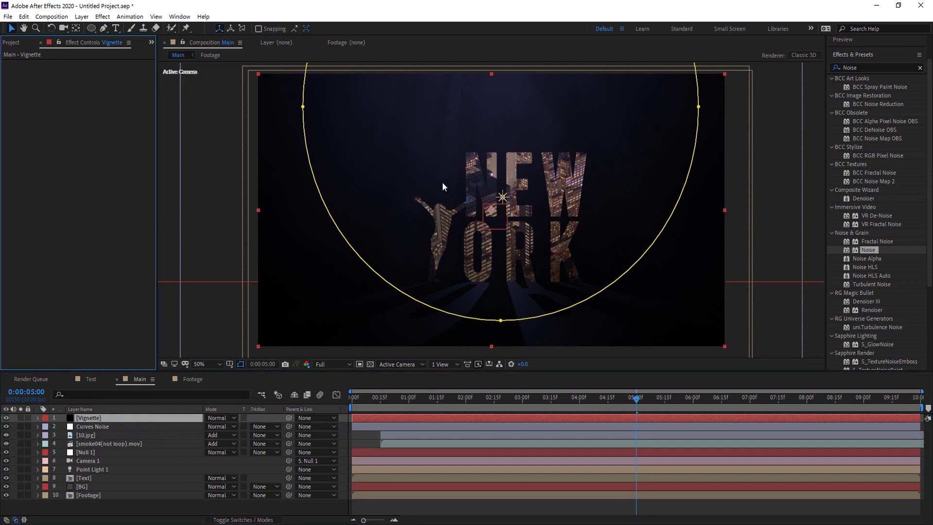
scroll(480, 180, "down", 2)
left_click(690, 180)
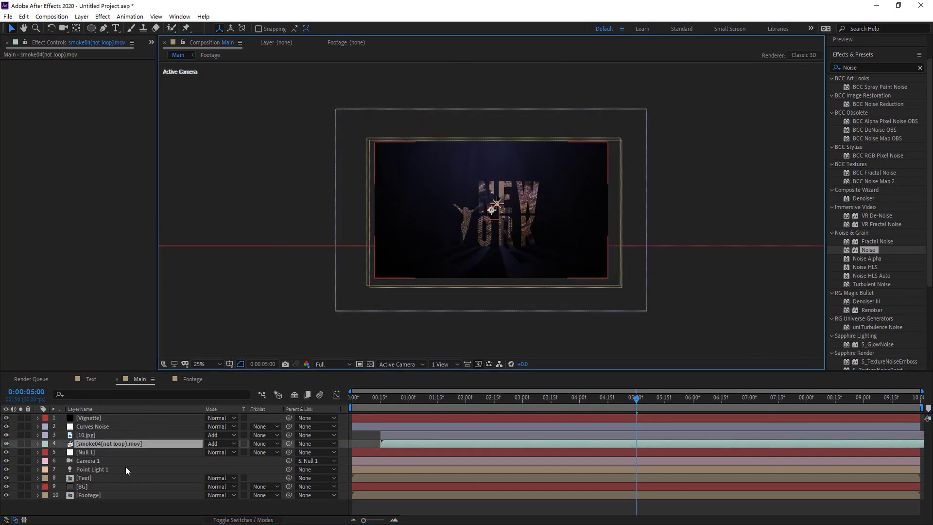
- Create a black solid named Film Bar at 1920 x 1080 px in the Main composition
left_click(153, 509)
right_click(153, 508)
mouse_move(190, 397)
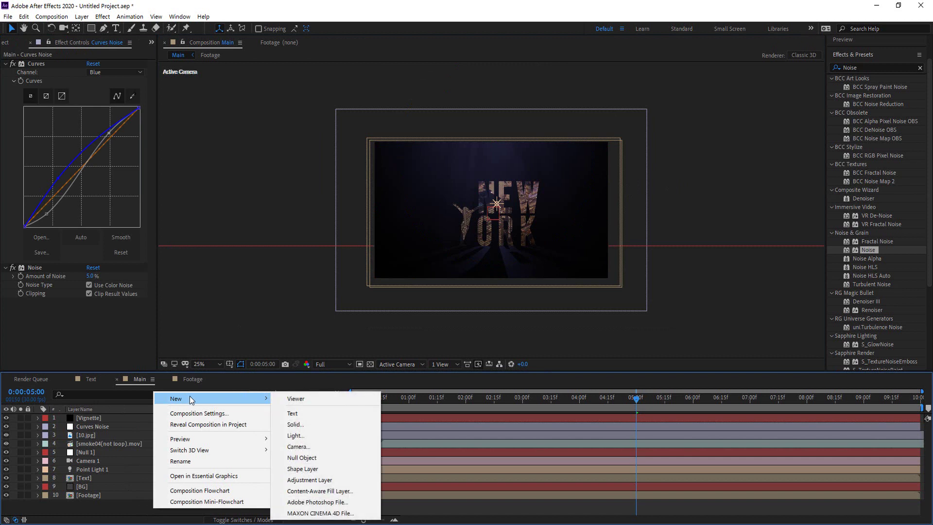
left_click(297, 424)
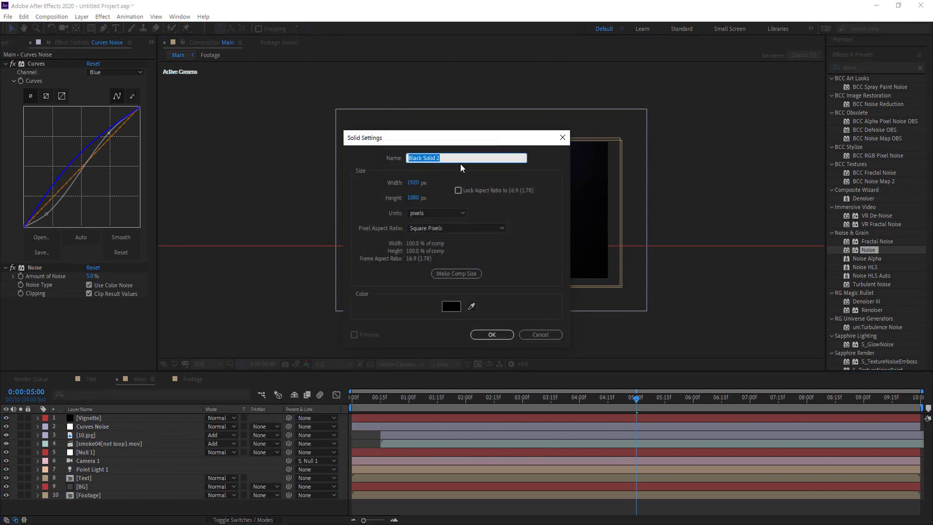
type("Film Bar")
left_click(489, 335)
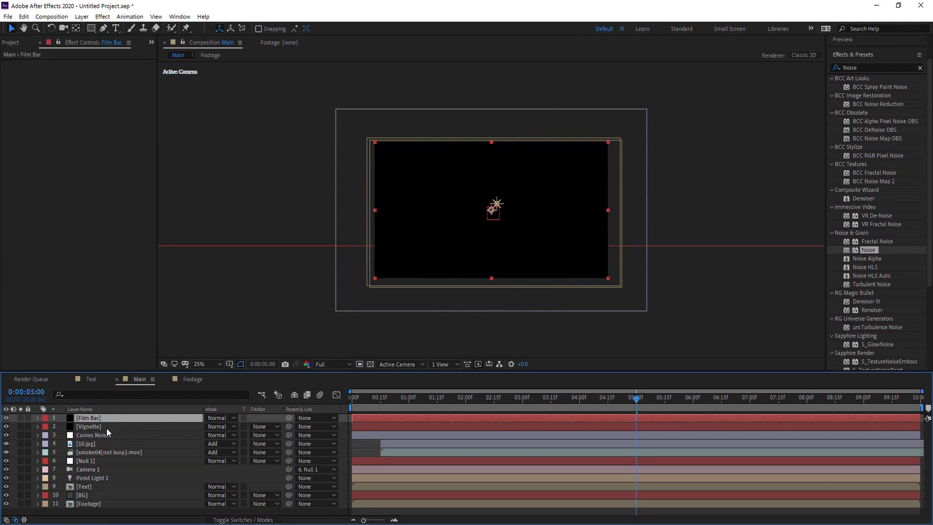
- Add a full-frame rectangular mask to Film Bar and shrink it symmetrically by about an eighth of the frame height at top and bottom
double_click(90, 30)
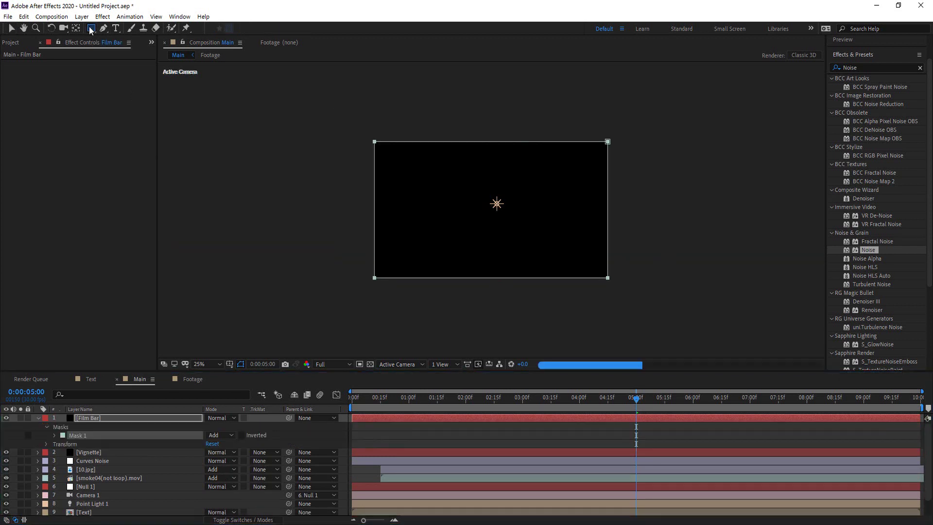
left_click(492, 144)
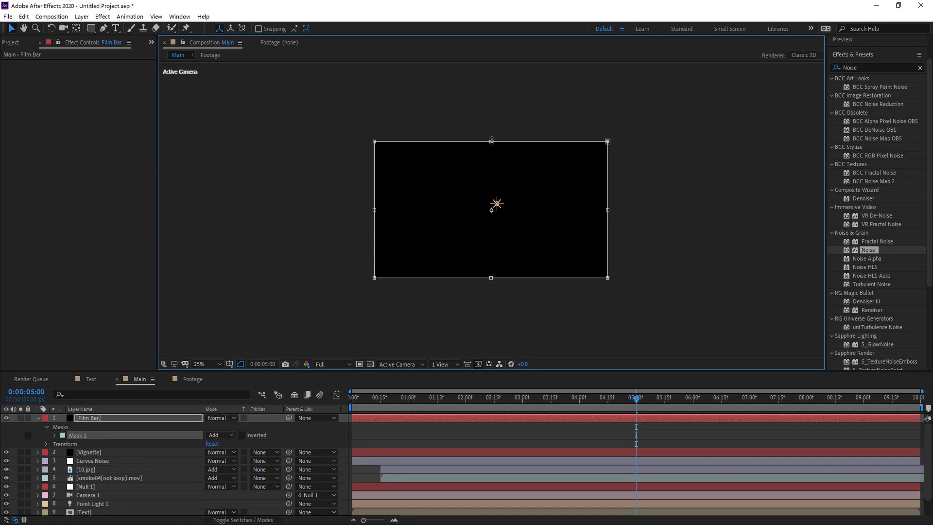
left_click_drag(492, 139, 490, 160)
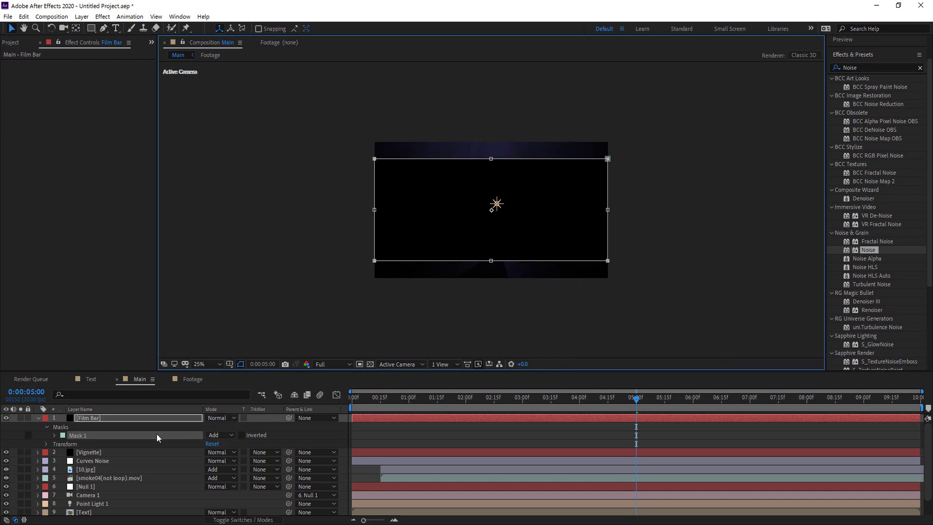
- Set the Film Bar mask's mode to Subtract, then collapse the layer's properties and deselect it
left_click(231, 433)
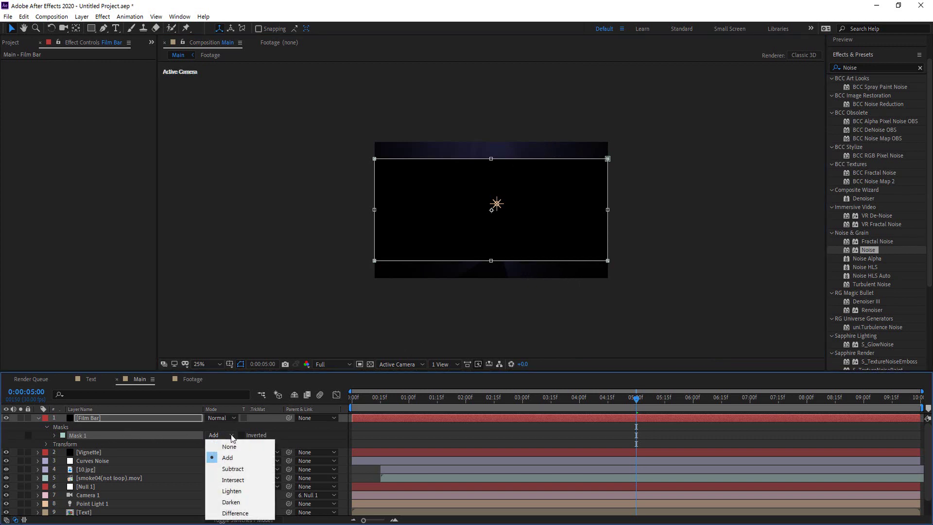
left_click(229, 469)
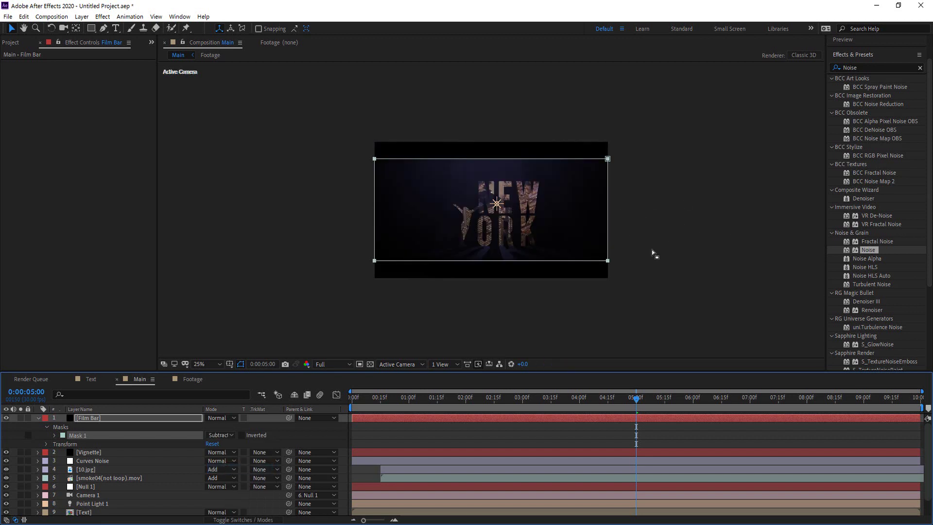
left_click(39, 419)
left_click(112, 516)
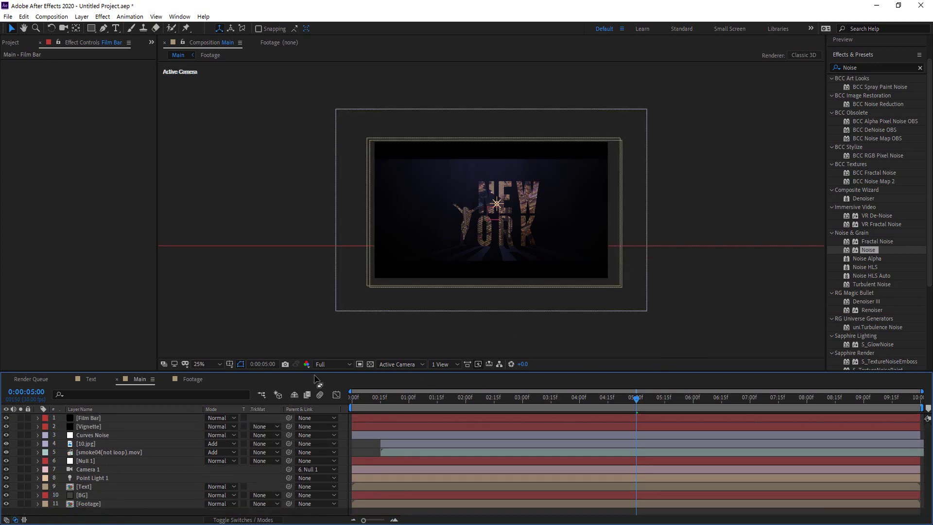
- Enlarge the composition viewer, show the whole frame at 50% magnification and hide the layer controls
left_click_drag(317, 379, 313, 479)
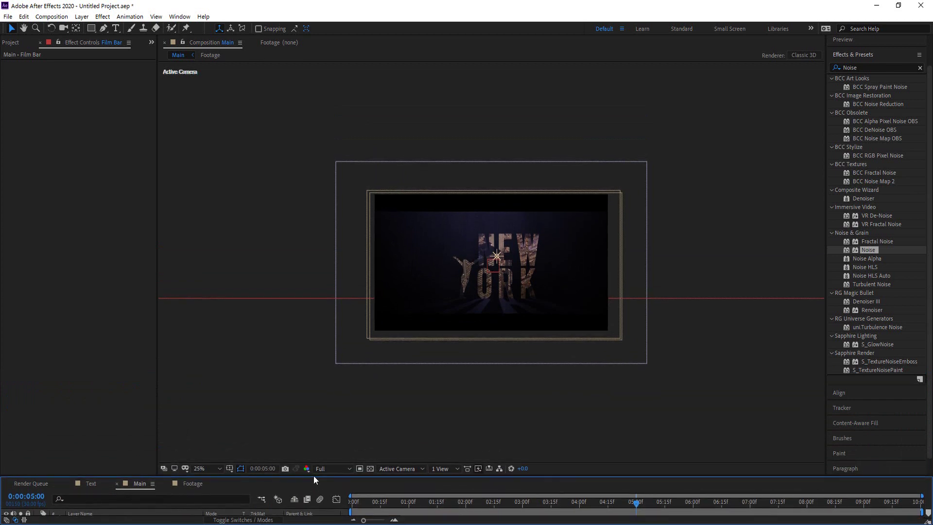
left_click(217, 470)
left_click(203, 288)
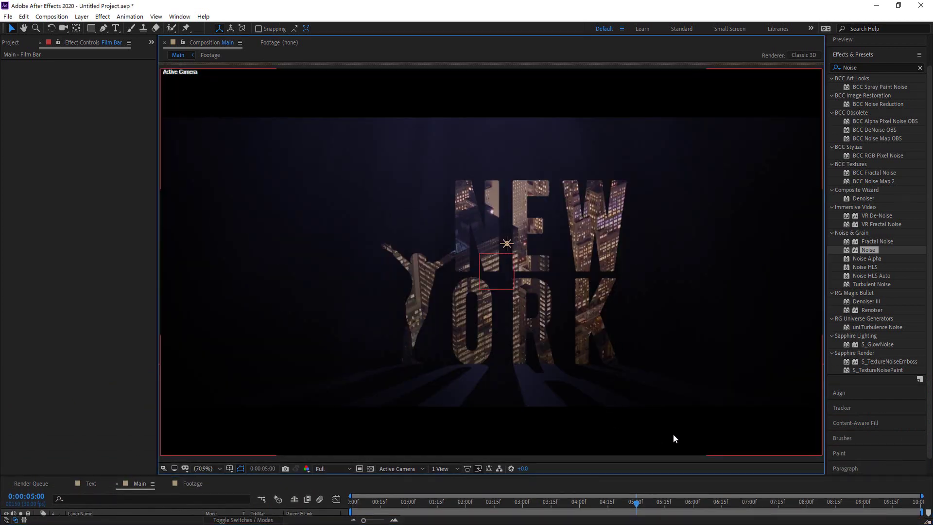
scroll(383, 436, "down", 3)
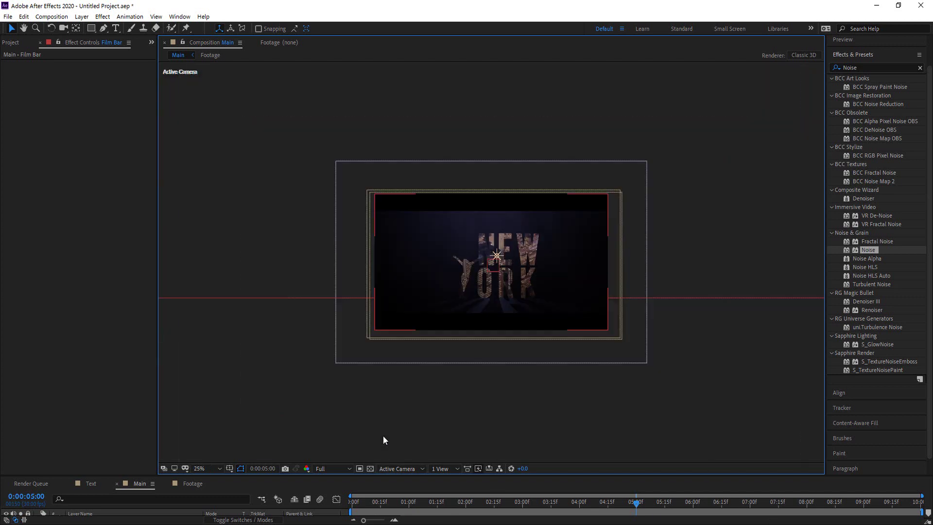
scroll(482, 335, "up", 2)
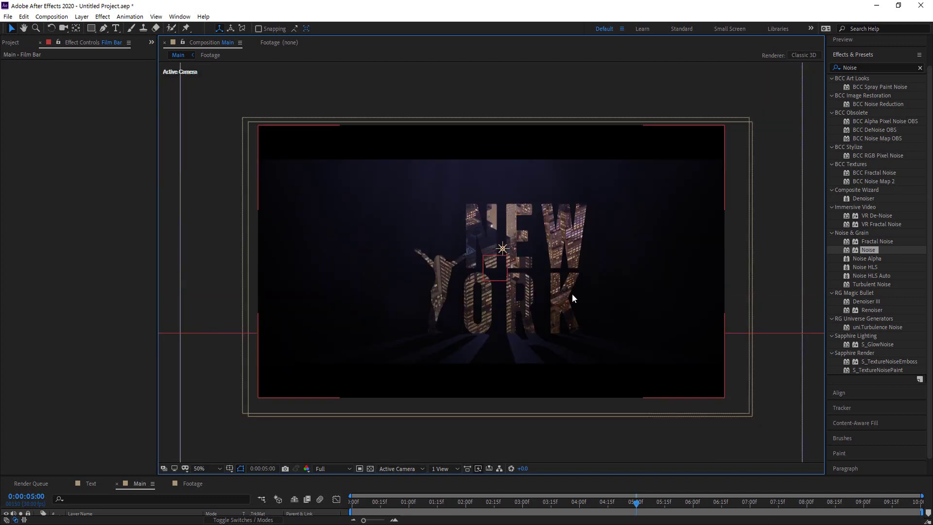
key("ctrl+shift+h")
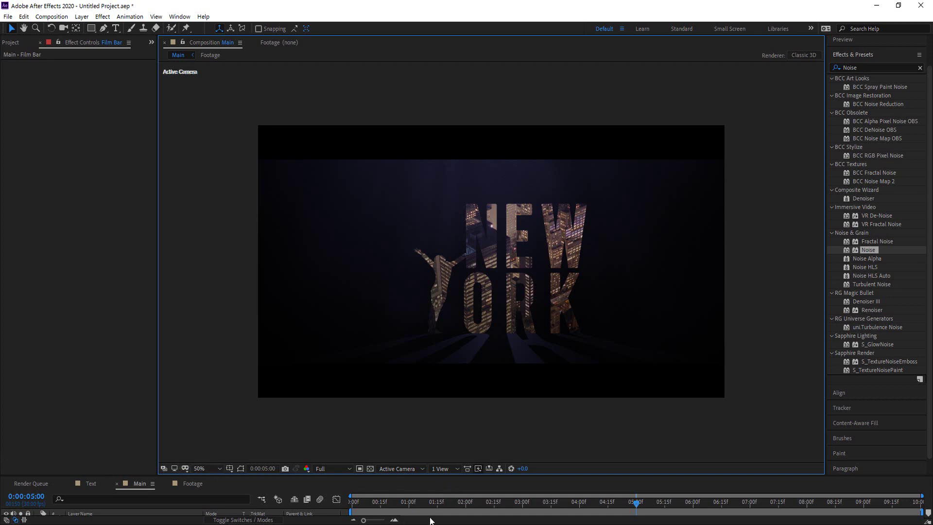
- Preview the Main composition from its first frame, restore the timeline's height and fit the whole frame in the viewer
left_click(355, 504)
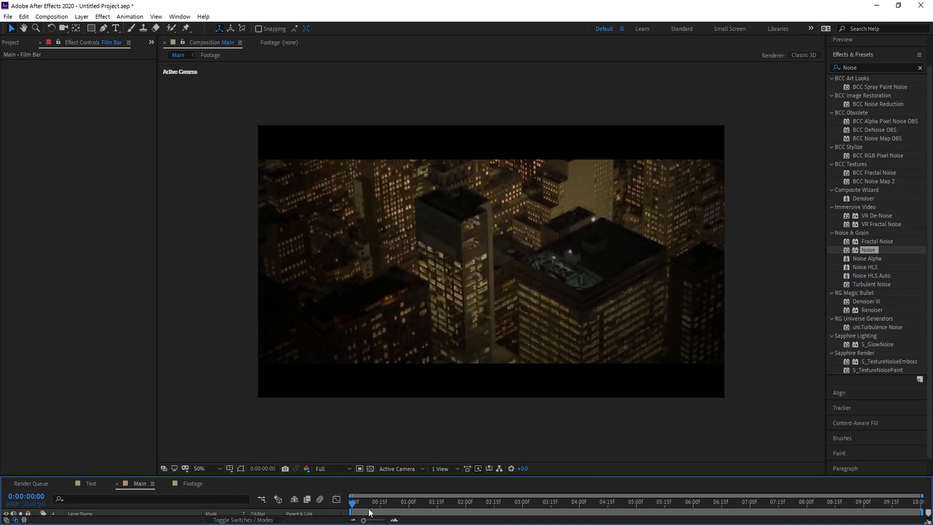
key("space")
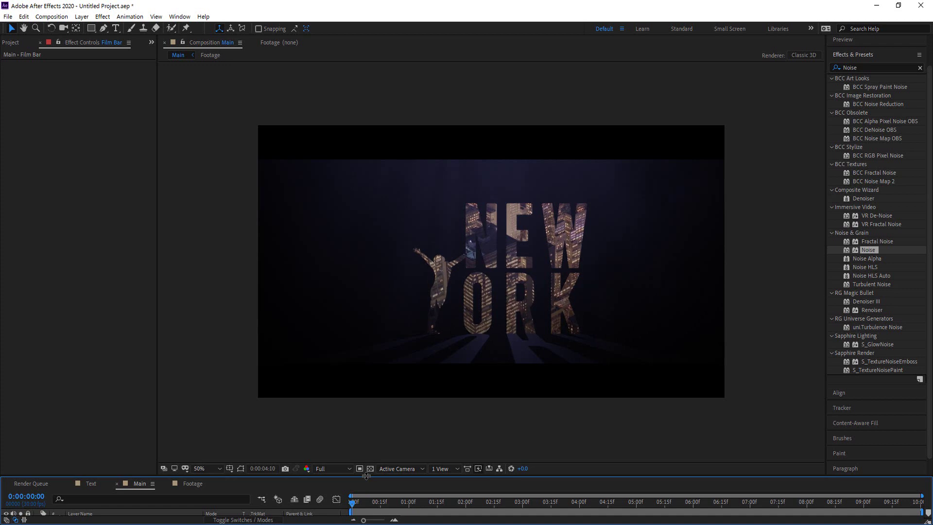
left_click_drag(364, 478, 367, 383)
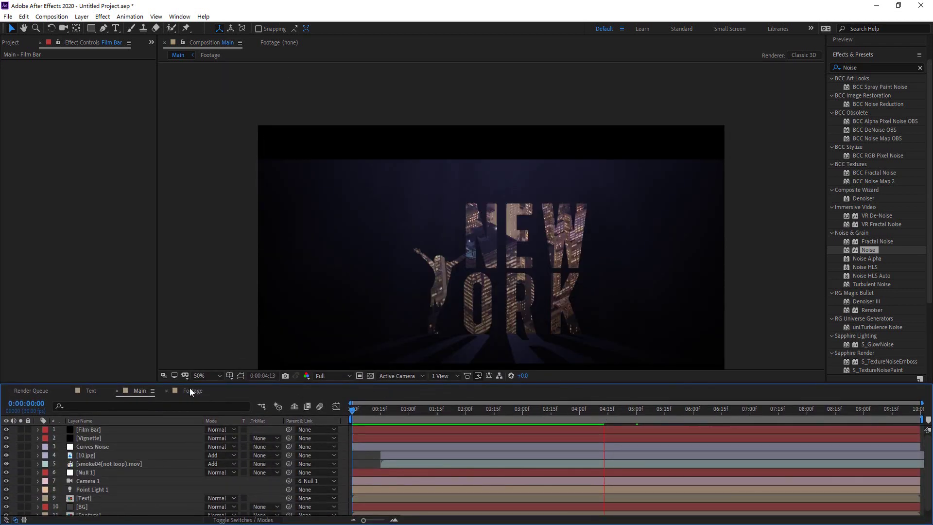
left_click(206, 375)
left_click(210, 204)
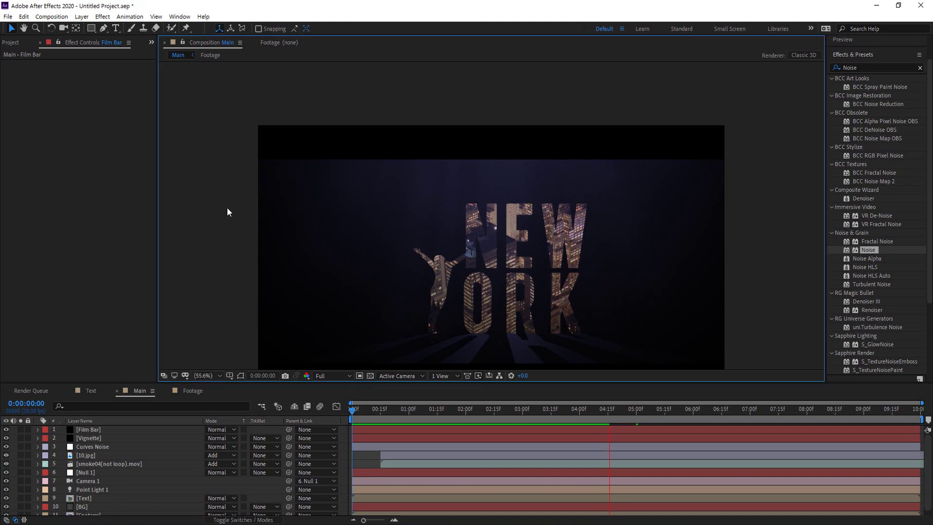
left_click(210, 374)
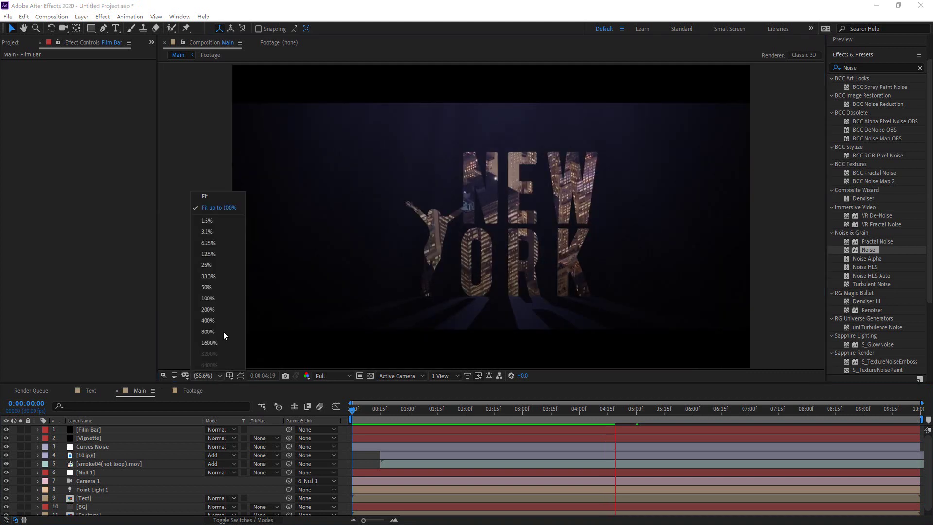
left_click(240, 199)
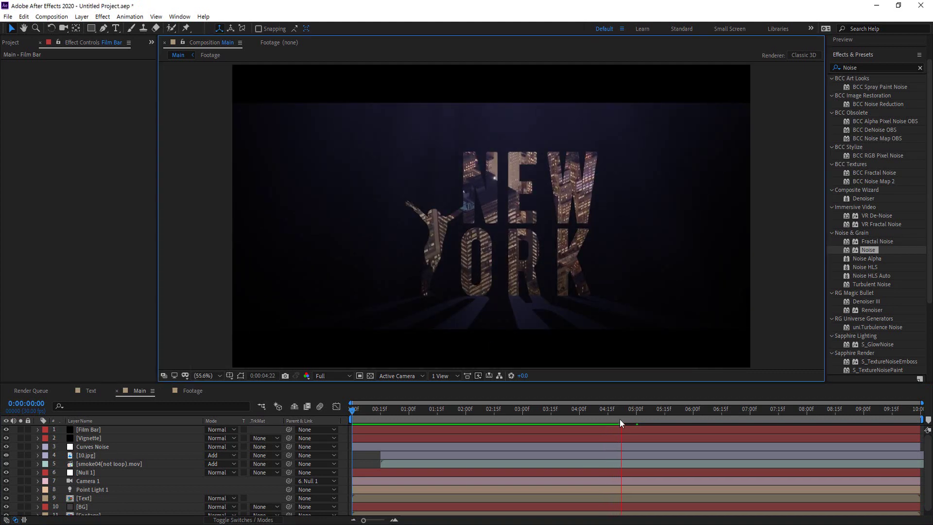
- Replay the finished title animation from 0:00:00:00 to past the five-second mark and return to the first frame
key("space")
left_click_drag(623, 410, 340, 440)
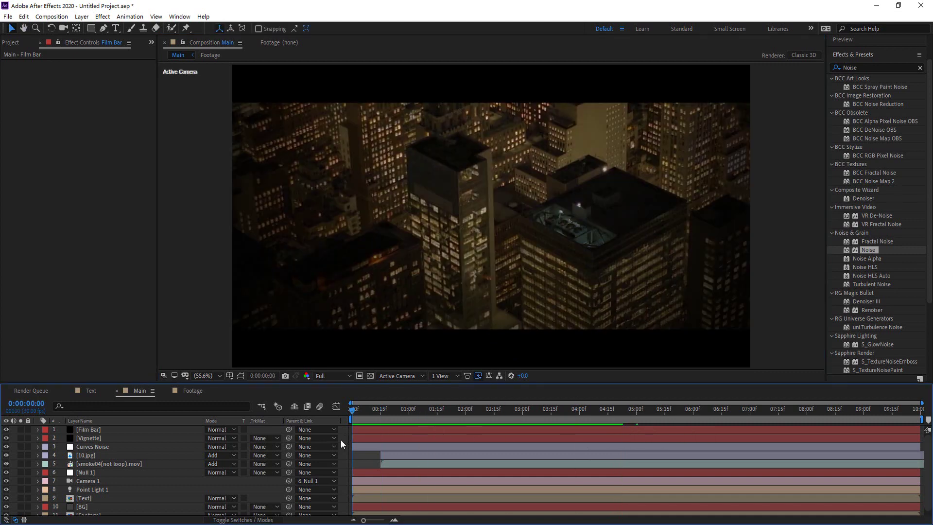
key("space")
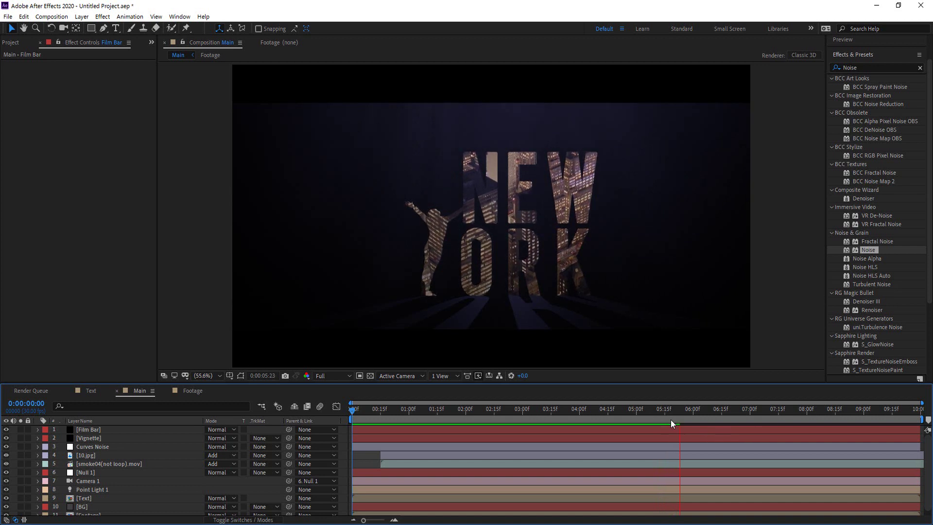
key("space")
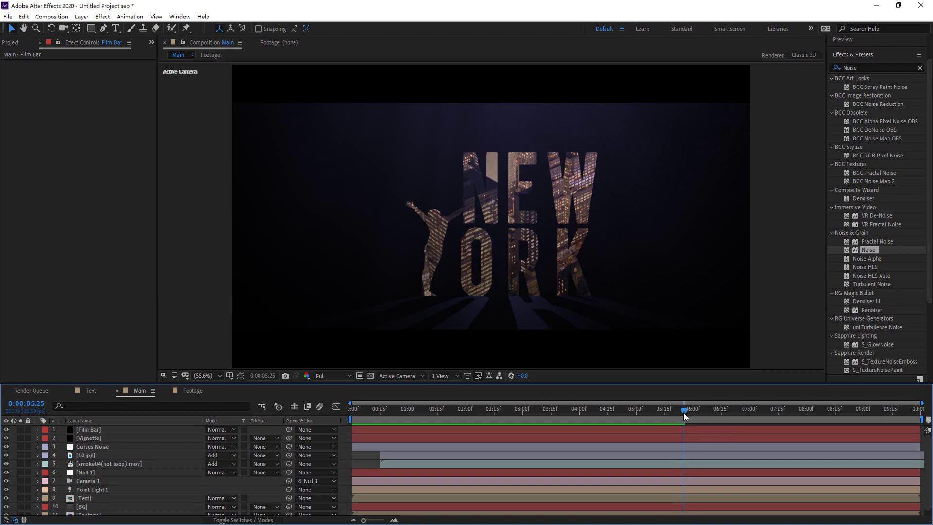
key("Home")
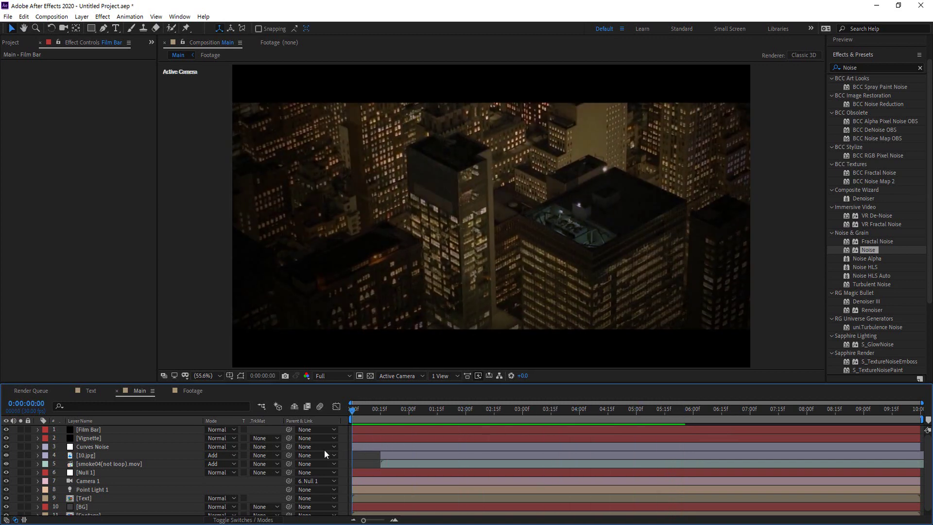